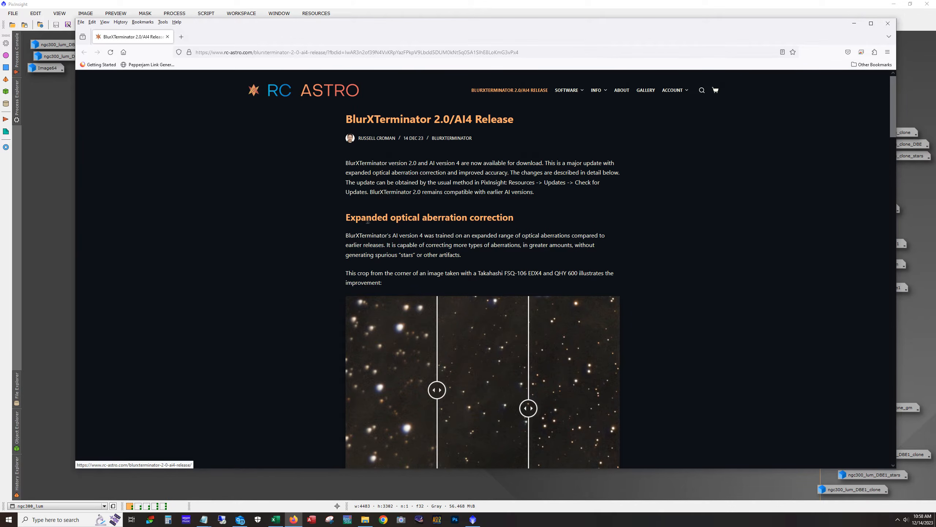
Step: Read the Expanded optical aberration correction section of the release article and highlight the list of aberrations AI4 corrects
{"action": "scroll", "coordinate": [308, 233], "scroll_direction": "down", "scroll_amount": 5}
{"action": "scroll", "coordinate": [307, 233], "scroll_direction": "up", "scroll_amount": 5}
{"action": "scroll", "coordinate": [284, 176], "scroll_direction": "down", "scroll_amount": 3}
{"action": "scroll", "coordinate": [284, 176], "scroll_direction": "down", "scroll_amount": 5}
{"action": "scroll", "coordinate": [282, 177], "scroll_direction": "up", "scroll_amount": 2}
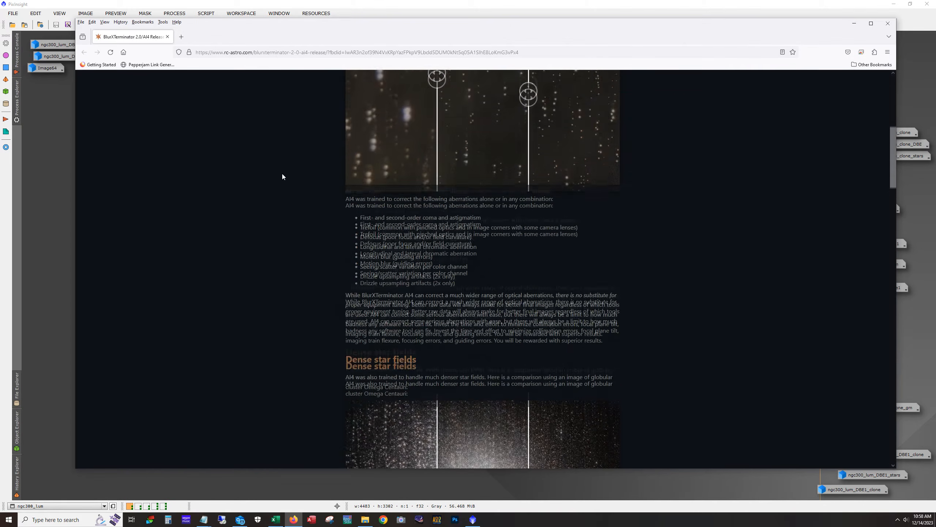
{"action": "scroll", "coordinate": [319, 218], "scroll_direction": "up", "scroll_amount": 4}
{"action": "scroll", "coordinate": [319, 218], "scroll_direction": "down", "scroll_amount": 4}
{"action": "left_click_drag", "start_coordinate": [358, 237], "coordinate": [456, 296]}
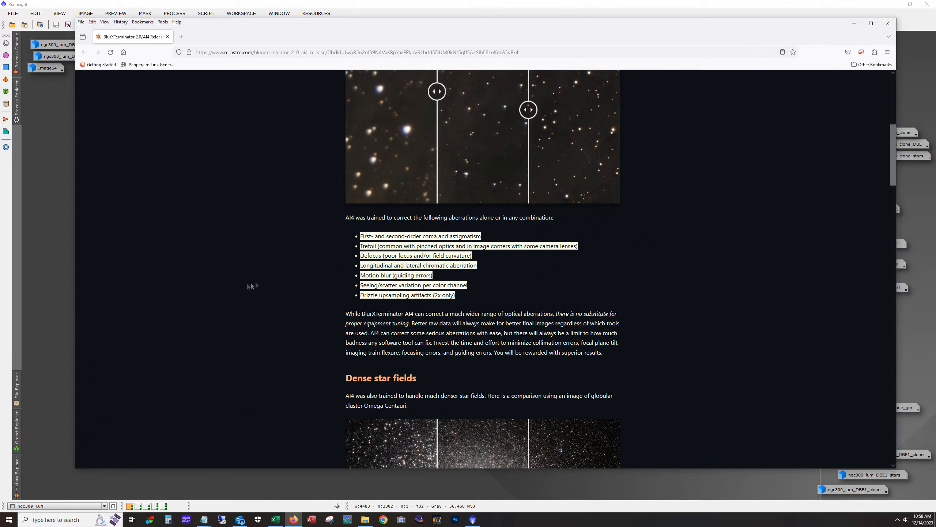
Step: Compare the Original, AI2 and AI4 versions of the dense star field crop by moving both comparison dividers outward
{"action": "scroll", "coordinate": [286, 278], "scroll_direction": "down", "scroll_amount": 5}
{"action": "scroll", "coordinate": [287, 281], "scroll_direction": "down", "scroll_amount": 7}
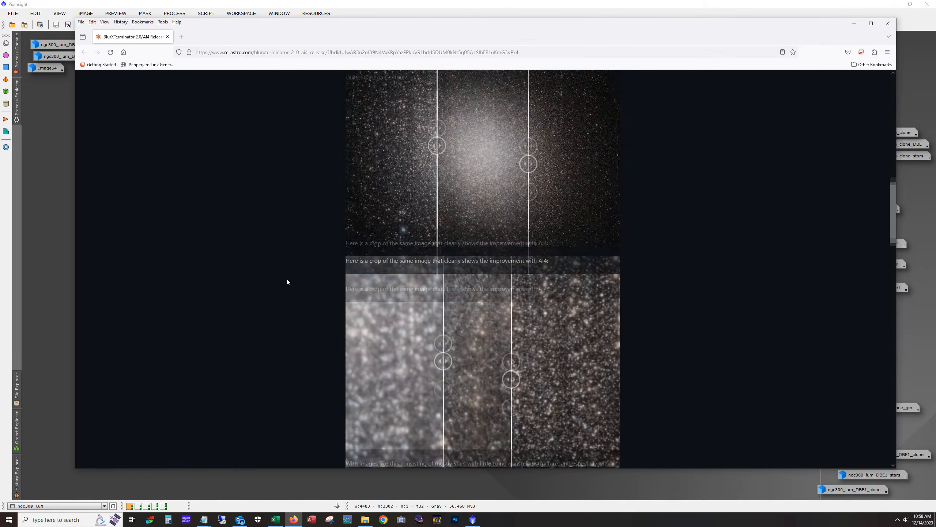
{"action": "mouse_move", "coordinate": [442, 269]}
{"action": "left_mouse_down"}
{"action": "mouse_move", "coordinate": [355, 269]}
{"action": "mouse_move", "coordinate": [435, 269]}
{"action": "left_mouse_up"}
{"action": "left_click_drag", "start_coordinate": [511, 292], "coordinate": [542, 293]}
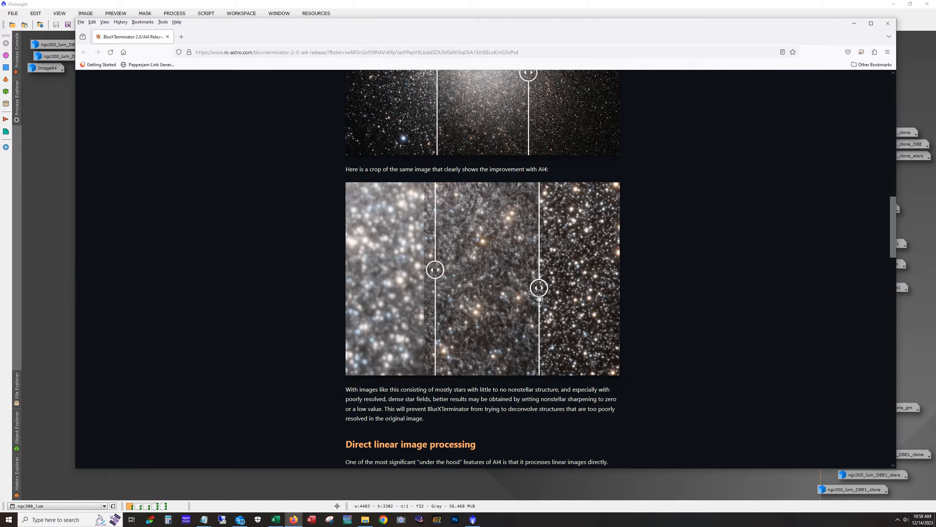
{"action": "scroll", "coordinate": [467, 209], "scroll_direction": "down", "scroll_amount": 3}
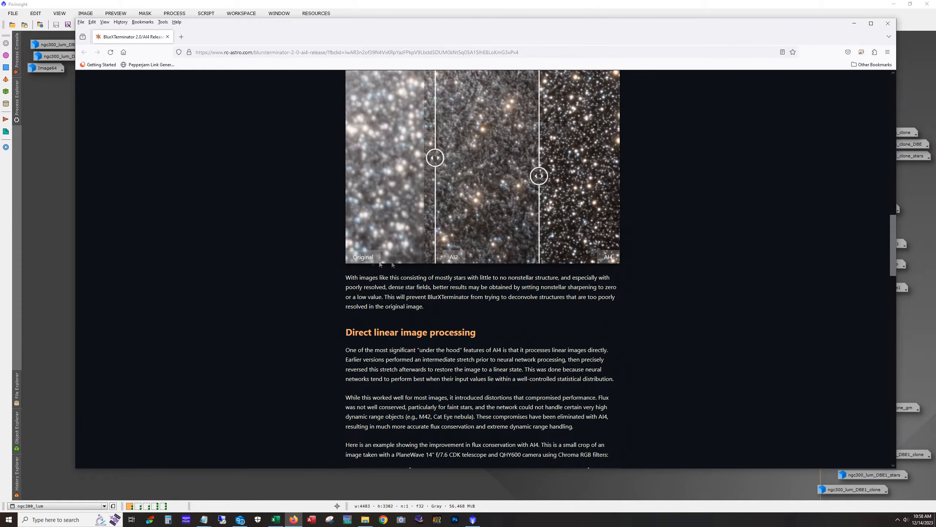
Step: Read the Direct linear image processing section, including its star flux measurements table
{"action": "scroll", "coordinate": [268, 252], "scroll_direction": "down", "scroll_amount": 6}
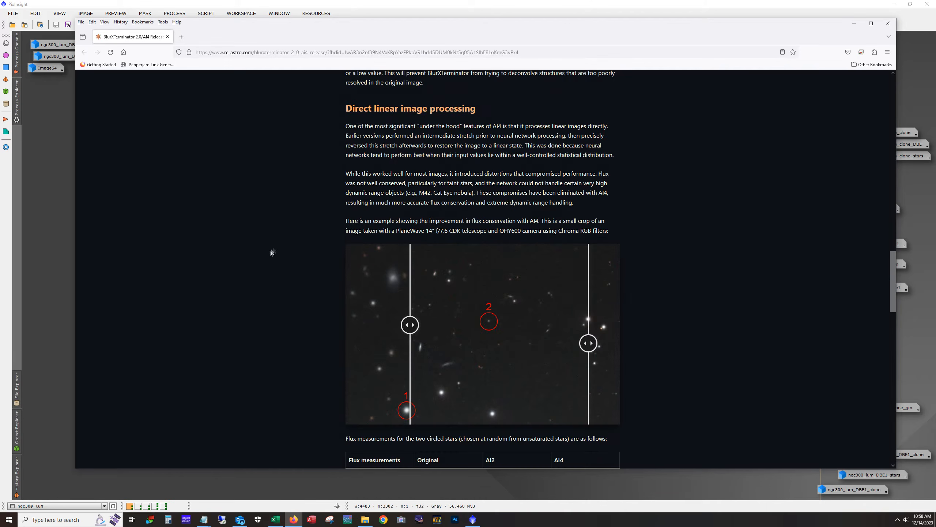
{"action": "scroll", "coordinate": [383, 180], "scroll_direction": "down", "scroll_amount": 10}
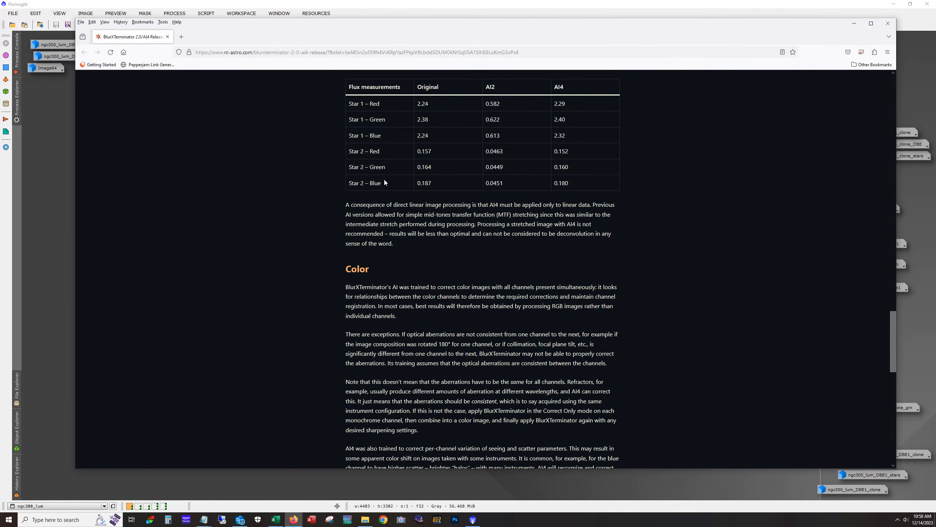
{"action": "scroll", "coordinate": [385, 183], "scroll_direction": "down", "scroll_amount": 6}
{"action": "scroll", "coordinate": [385, 182], "scroll_direction": "up", "scroll_amount": 3}
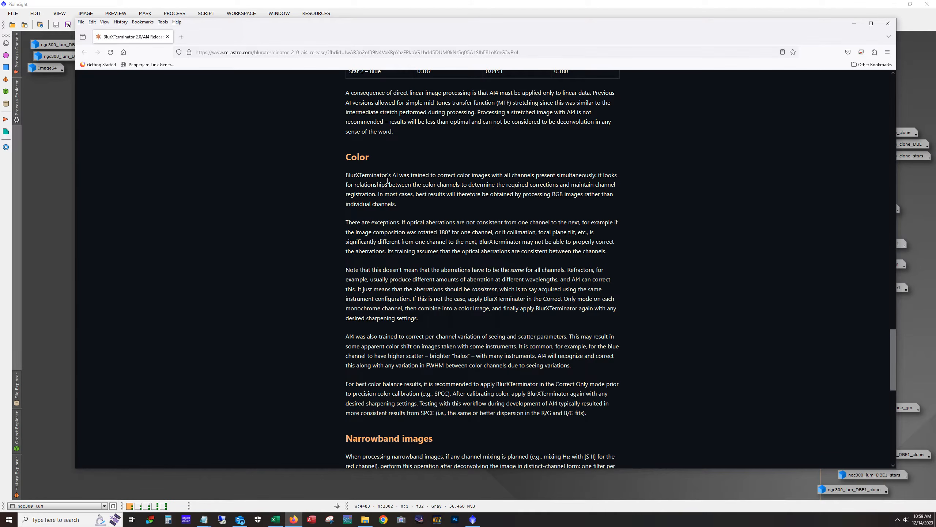
Step: Read the Color section and highlight the paragraph recommending Correct Only mode before precision color calibration
{"action": "double_click", "coordinate": [354, 158]}
{"action": "left_click", "coordinate": [298, 219]}
{"action": "scroll", "coordinate": [299, 221], "scroll_direction": "down", "scroll_amount": 1}
{"action": "left_click_drag", "start_coordinate": [344, 346], "coordinate": [595, 382]}
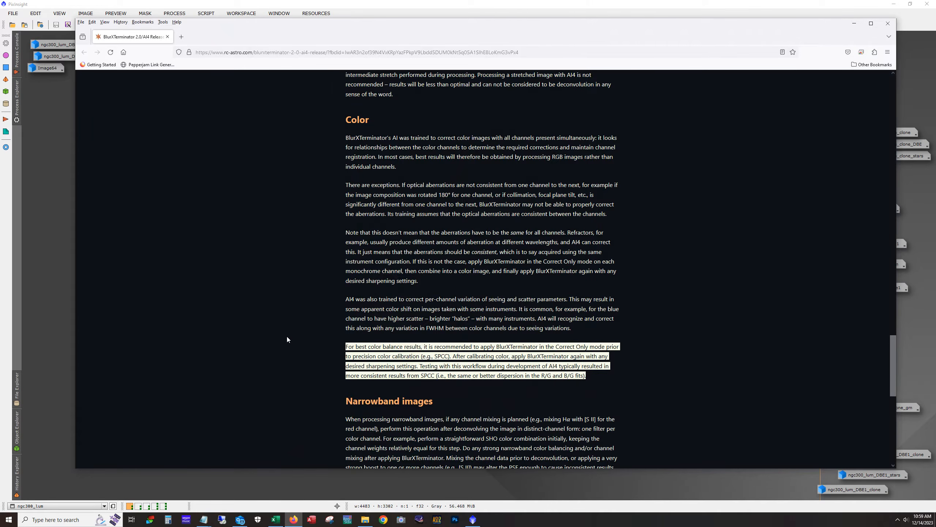
Step: Read the Narrowband images, Mosaics and Other changes sections, and return to the start of the article
{"action": "scroll", "coordinate": [287, 339], "scroll_direction": "down", "scroll_amount": 4}
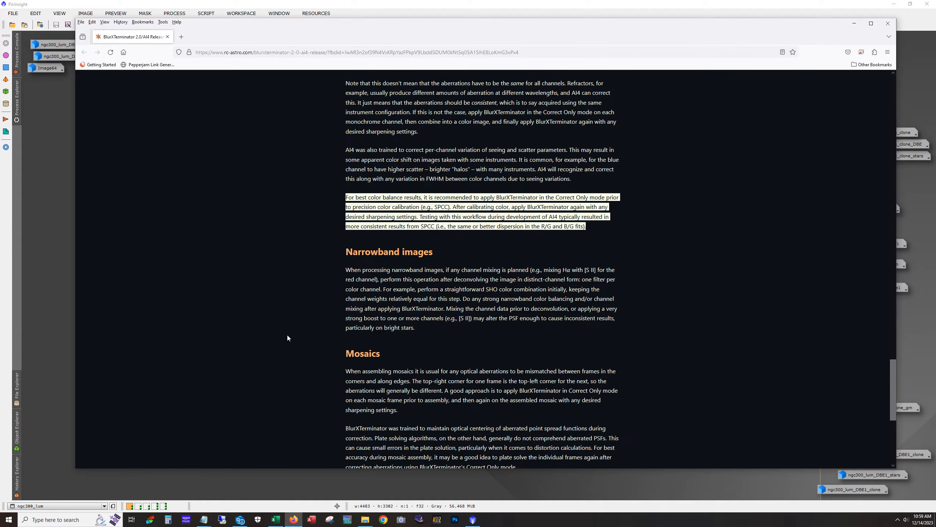
{"action": "scroll", "coordinate": [431, 243], "scroll_direction": "up", "scroll_amount": 6}
{"action": "scroll", "coordinate": [431, 243], "scroll_direction": "down", "scroll_amount": 6}
{"action": "scroll", "coordinate": [431, 244], "scroll_direction": "down", "scroll_amount": 7}
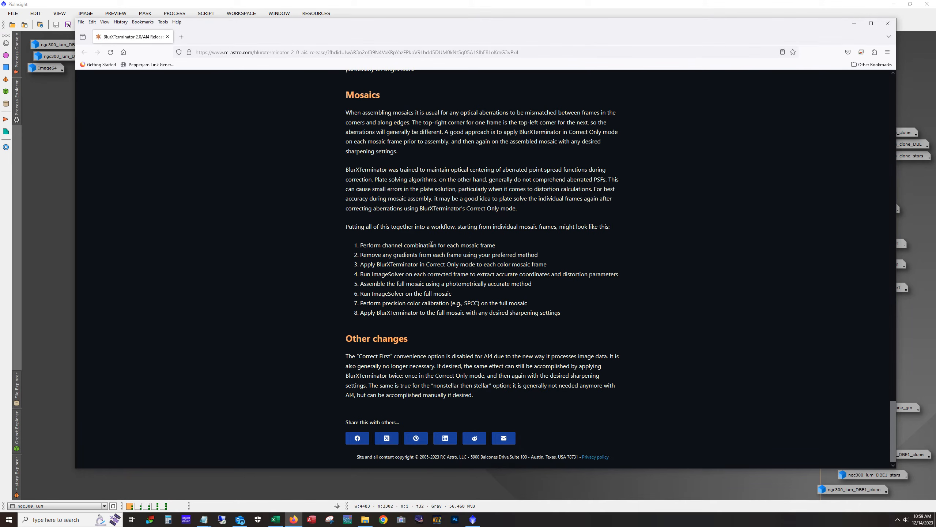
{"action": "scroll", "coordinate": [431, 245], "scroll_direction": "up", "scroll_amount": 15}
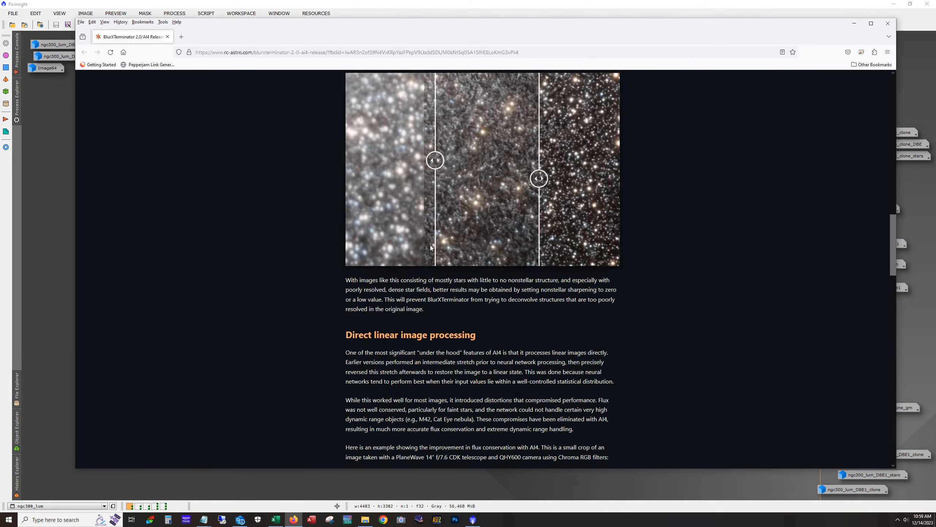
{"action": "scroll", "coordinate": [430, 245], "scroll_direction": "up", "scroll_amount": 15}
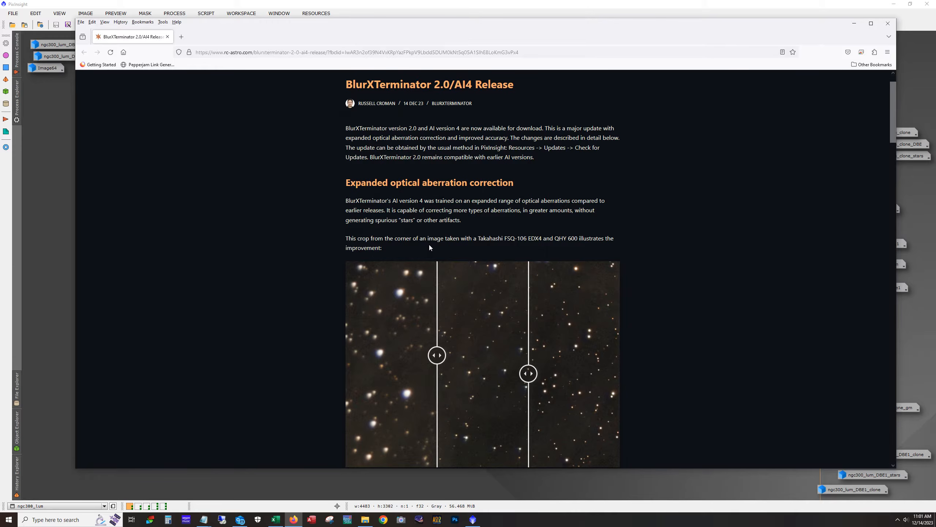
{"action": "scroll", "coordinate": [429, 247], "scroll_direction": "up", "scroll_amount": 1}
{"action": "scroll", "coordinate": [363, 278], "scroll_direction": "down", "scroll_amount": 10}
{"action": "scroll", "coordinate": [363, 275], "scroll_direction": "down", "scroll_amount": 20}
{"action": "scroll", "coordinate": [364, 276], "scroll_direction": "up", "scroll_amount": 20}
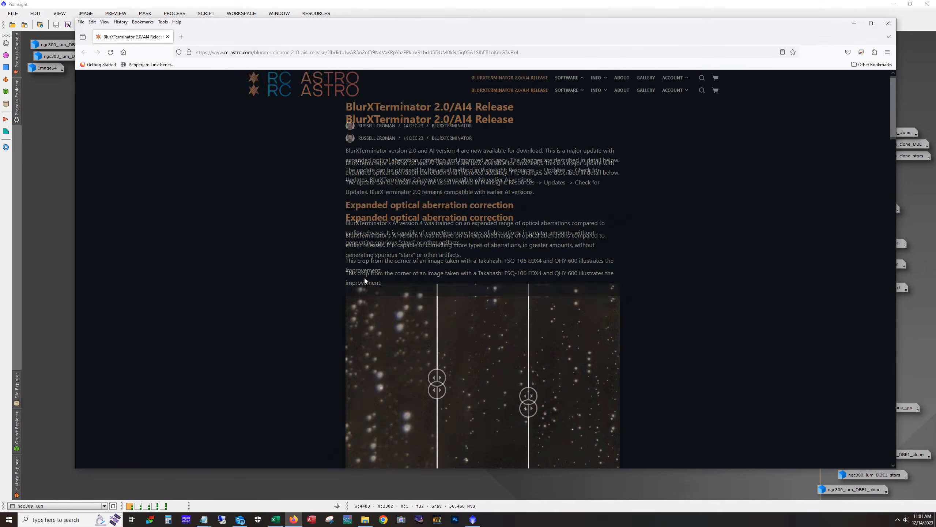
{"action": "left_click", "coordinate": [569, 89]}
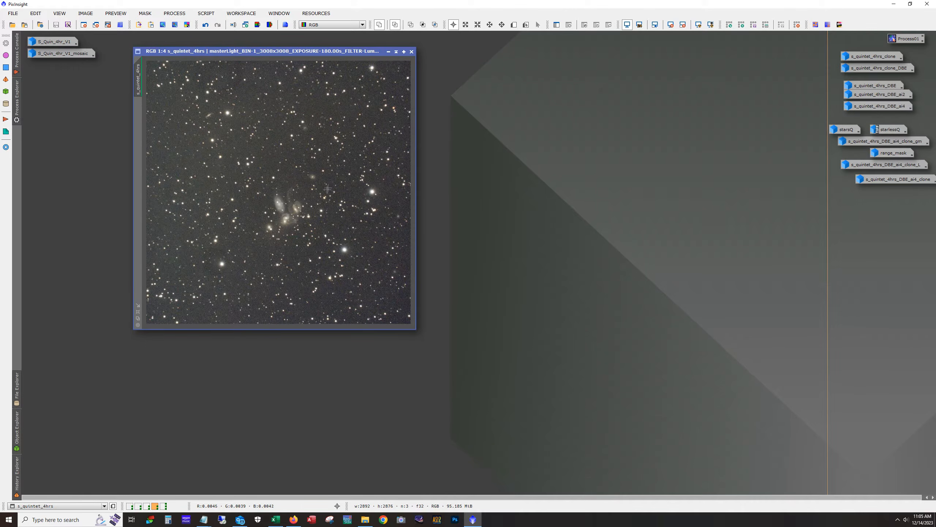
Step: Examine the galaxy group and the star shapes below it in s_quintet_4hrs at 1:1 to 3:1 magnification
{"action": "scroll", "coordinate": [286, 216], "scroll_direction": "up", "scroll_amount": 3}
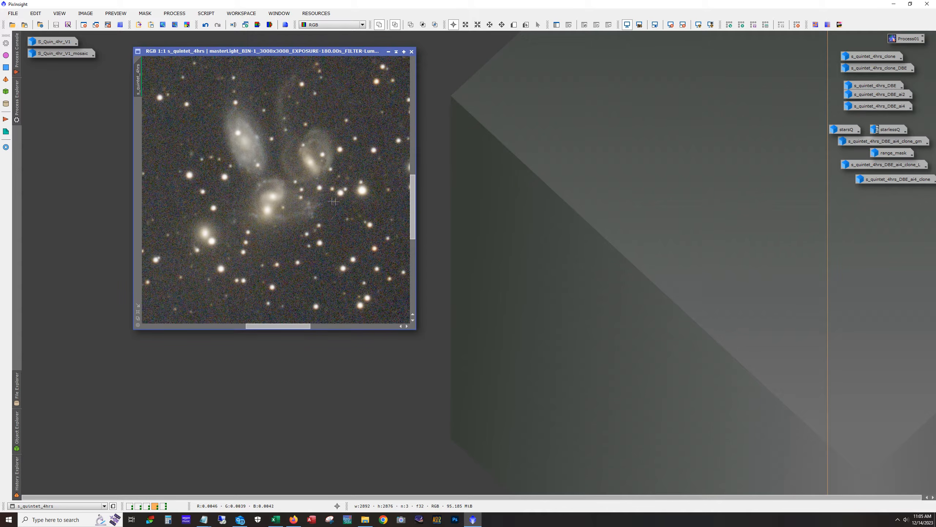
{"action": "left_click_drag", "start_coordinate": [413, 236], "coordinate": [417, 282]}
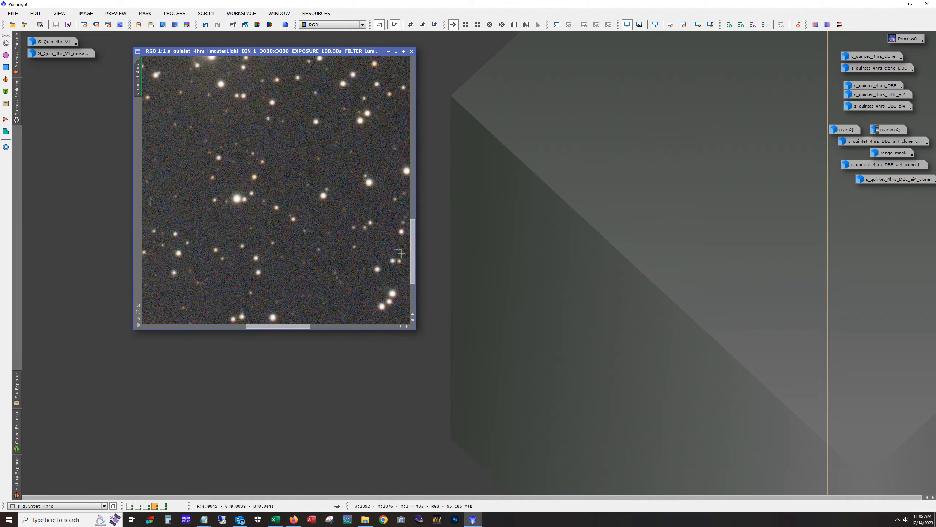
{"action": "scroll", "coordinate": [358, 211], "scroll_direction": "up", "scroll_amount": 1}
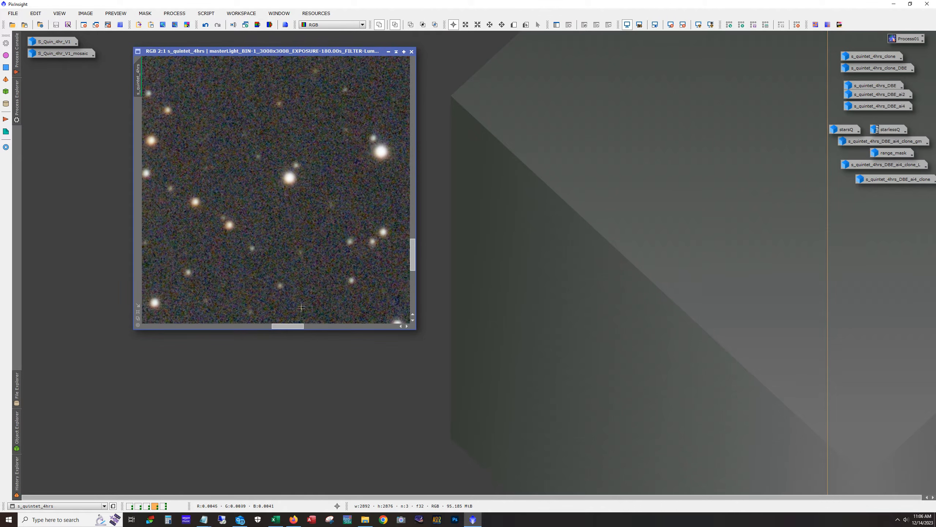
{"action": "left_click_drag", "start_coordinate": [288, 326], "coordinate": [298, 325]}
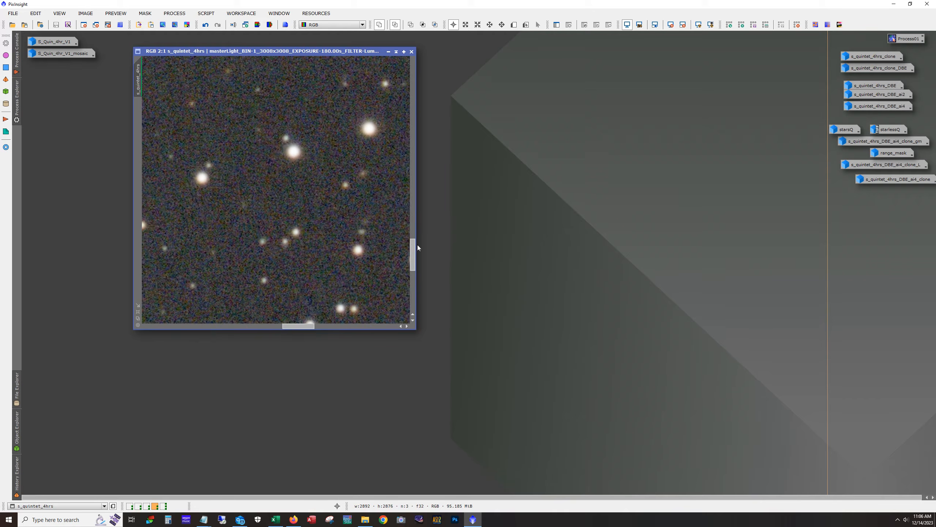
{"action": "left_click_drag", "start_coordinate": [413, 247], "coordinate": [413, 236]}
{"action": "scroll", "coordinate": [355, 231], "scroll_direction": "up", "scroll_amount": 1}
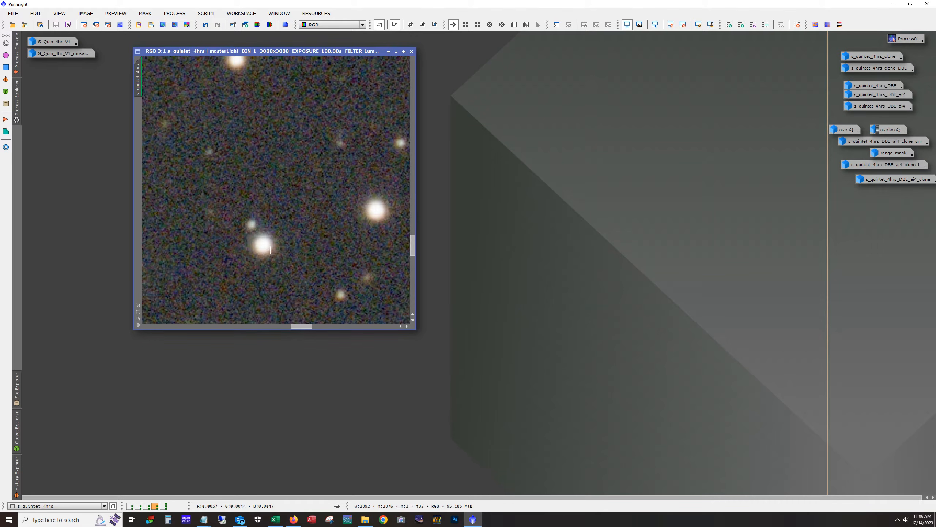
{"action": "scroll", "coordinate": [256, 233], "scroll_direction": "down", "scroll_amount": 2}
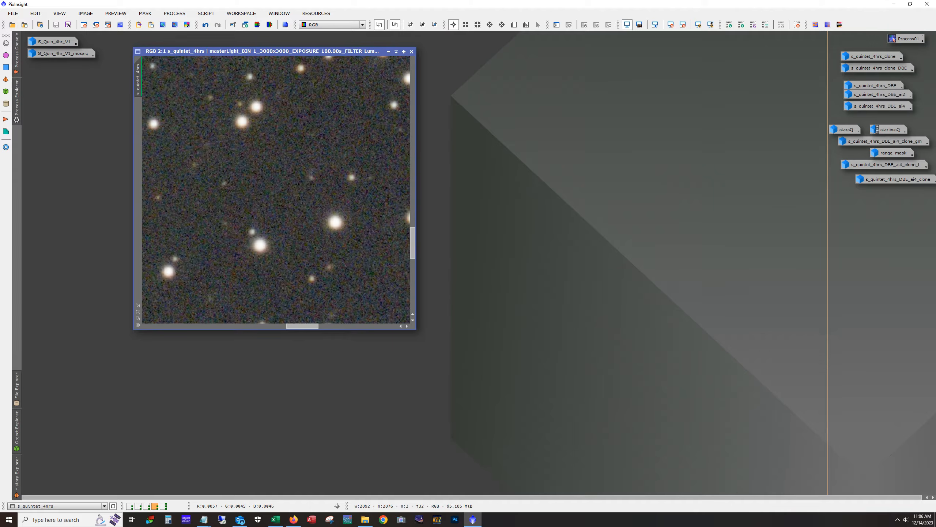
Step: Inspect the star shapes in the corners of s_quintet_4hrs, return to the full image, and minimize its window
{"action": "left_click_drag", "start_coordinate": [309, 327], "coordinate": [173, 327]}
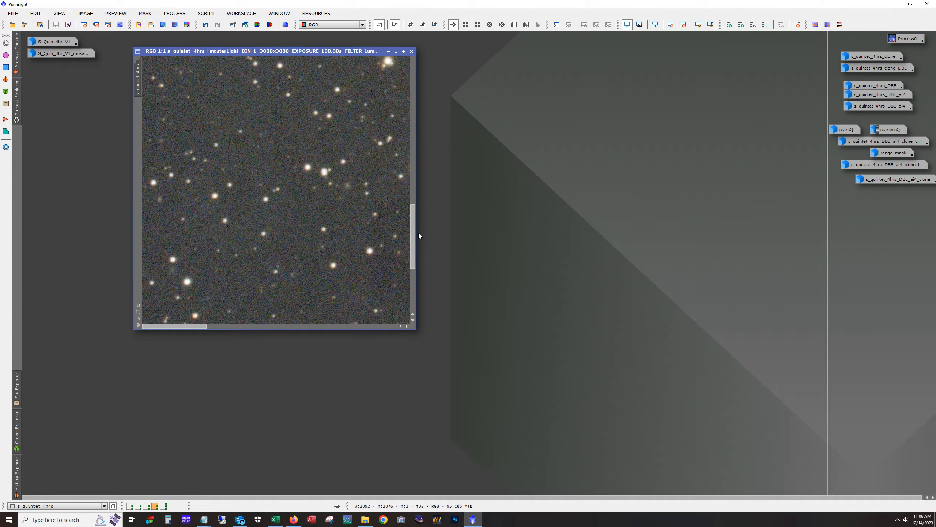
{"action": "left_click_drag", "start_coordinate": [413, 236], "coordinate": [424, 63]}
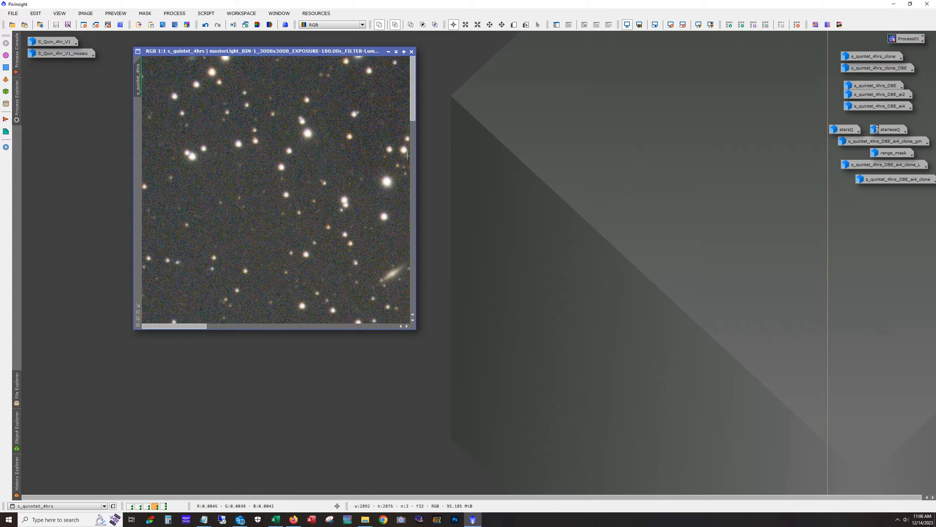
{"action": "left_click_drag", "start_coordinate": [413, 88], "coordinate": [398, 325]}
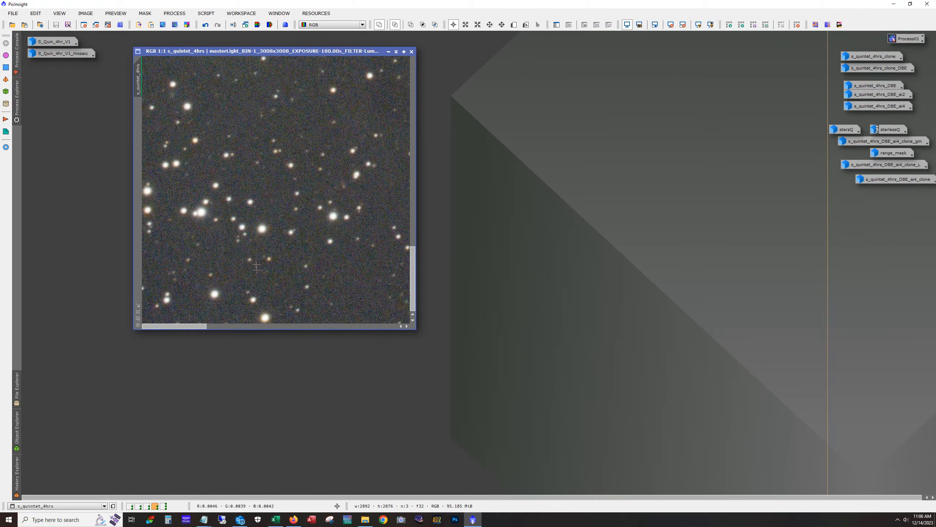
{"action": "left_click_drag", "start_coordinate": [191, 327], "coordinate": [409, 333]}
{"action": "left_click_drag", "start_coordinate": [412, 280], "coordinate": [427, 82]}
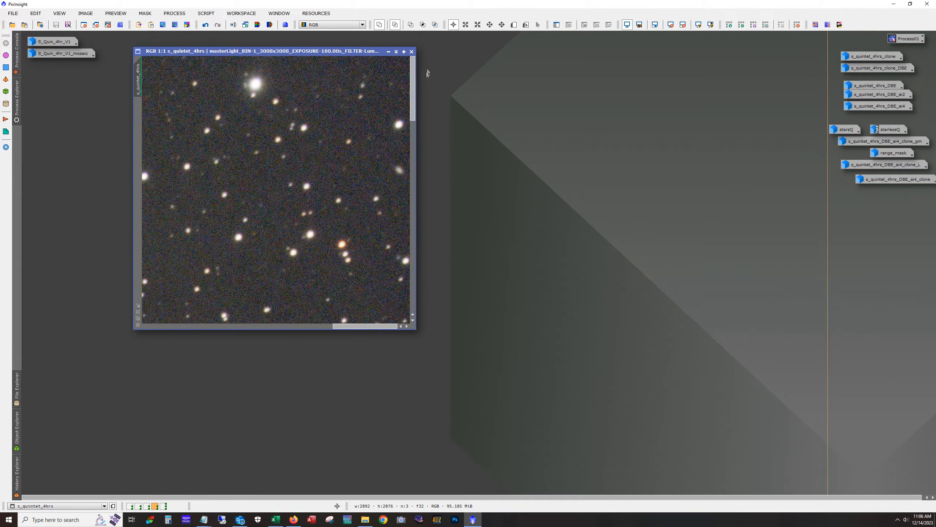
{"action": "scroll", "coordinate": [331, 103], "scroll_direction": "up", "scroll_amount": 1}
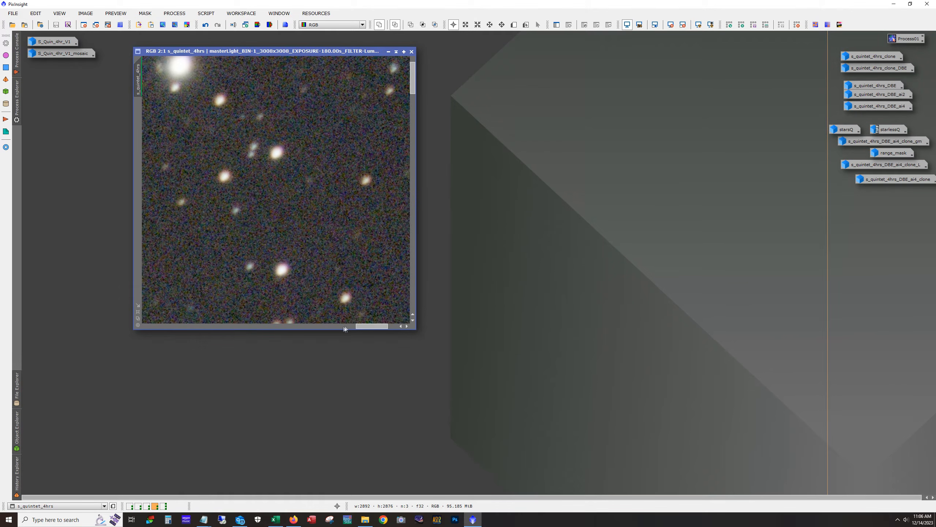
{"action": "left_click_drag", "start_coordinate": [360, 327], "coordinate": [372, 325]}
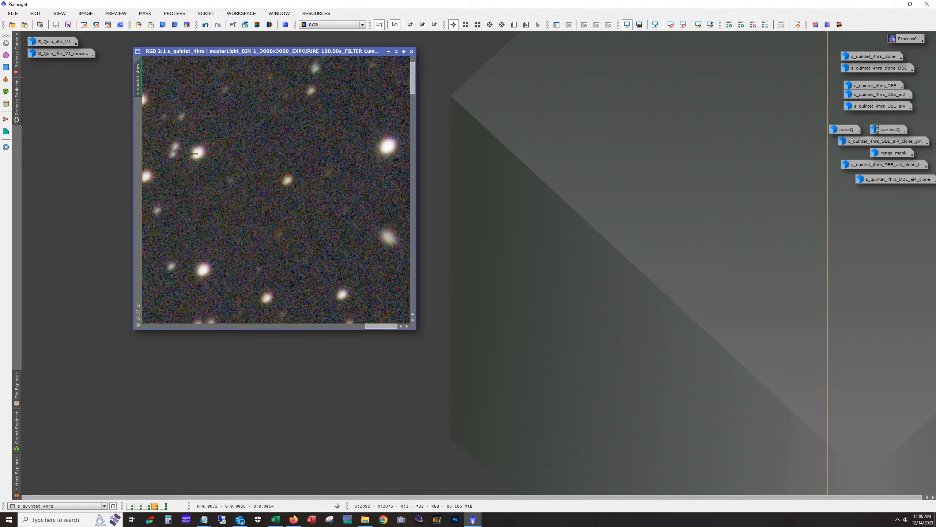
{"action": "scroll", "coordinate": [304, 251], "scroll_direction": "down", "scroll_amount": 5}
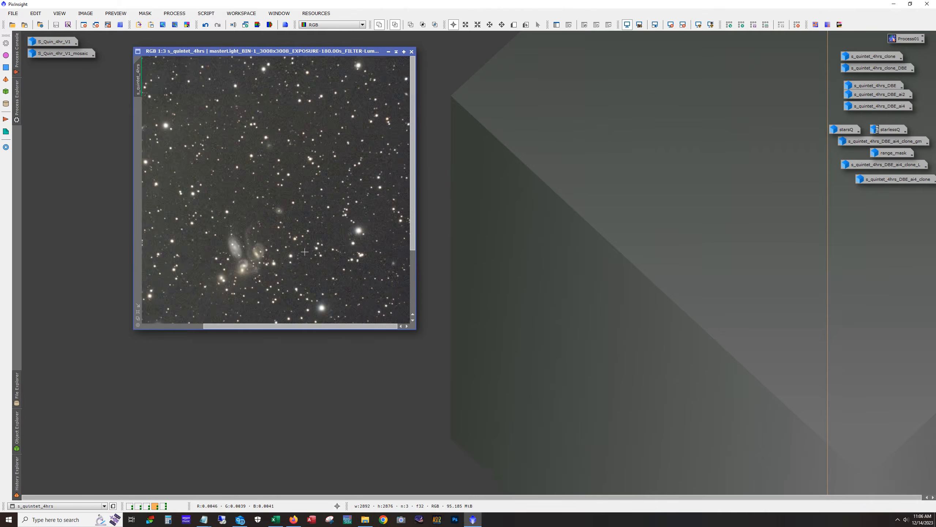
{"action": "scroll", "coordinate": [305, 252], "scroll_direction": "up", "scroll_amount": 1}
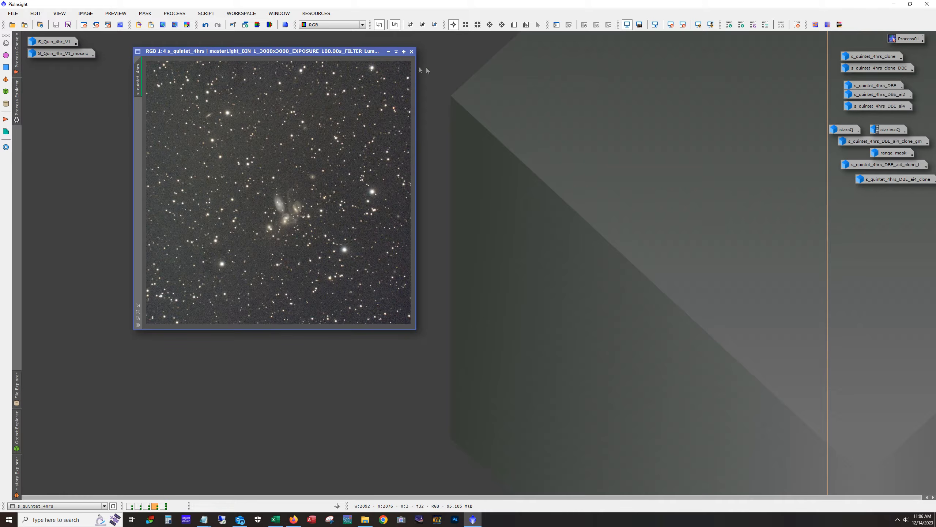
{"action": "left_click", "coordinate": [388, 51]}
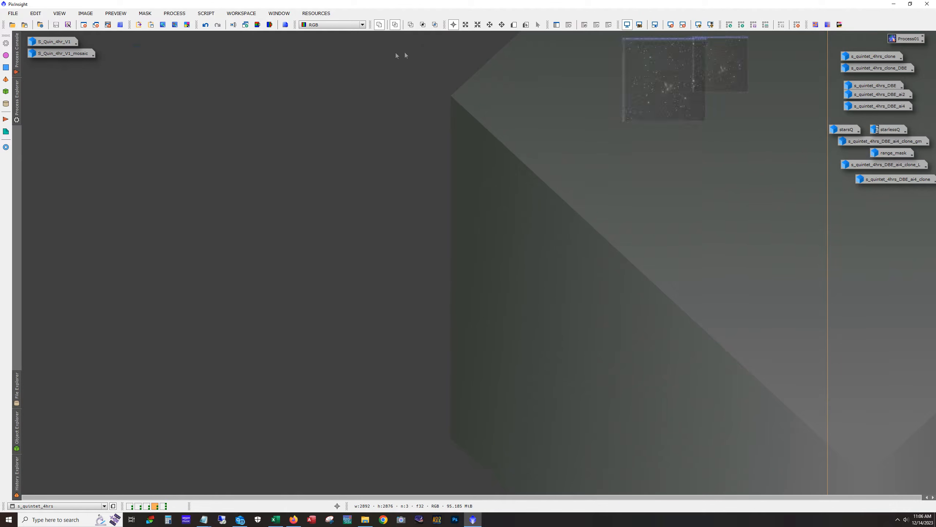
Step: Open the s_quintet_4hrs_DBE image and compare it with s_quintet_4hrs, leaving only the DBE version open
{"action": "double_click", "coordinate": [861, 69]}
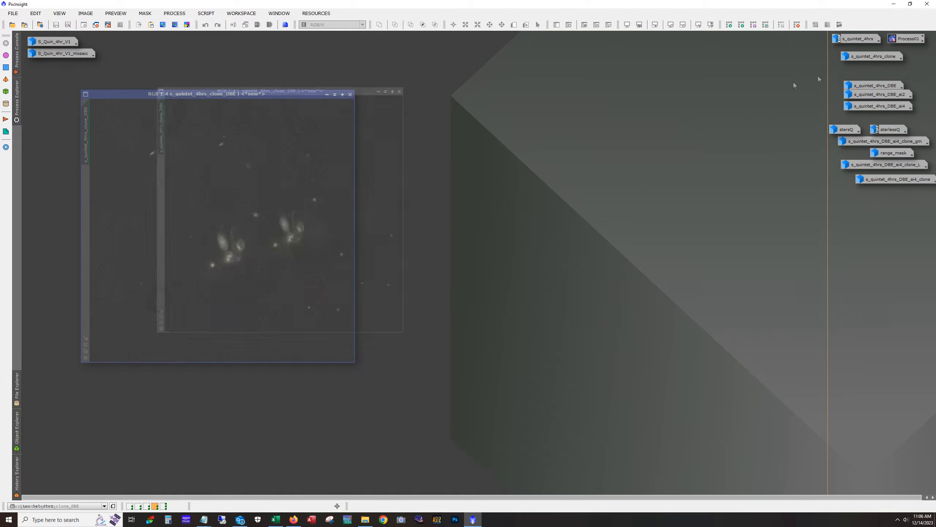
{"action": "left_click", "coordinate": [327, 94]}
{"action": "mouse_move", "coordinate": [854, 58]}
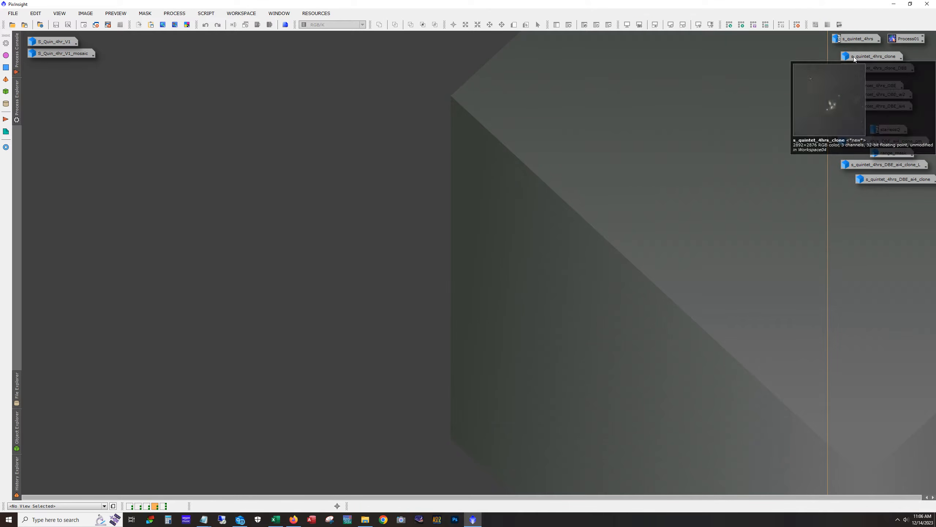
{"action": "double_click", "coordinate": [881, 85]}
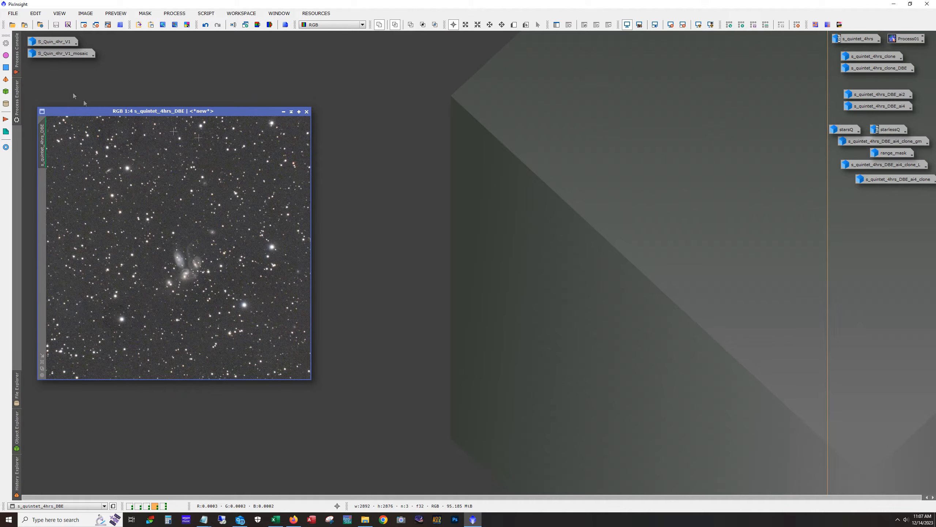
{"action": "double_click", "coordinate": [860, 41]}
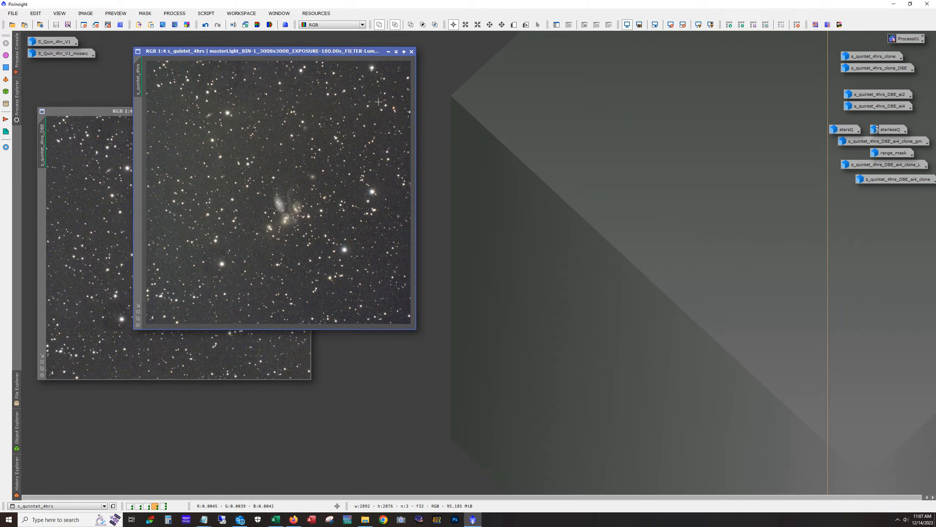
{"action": "left_click", "coordinate": [388, 52]}
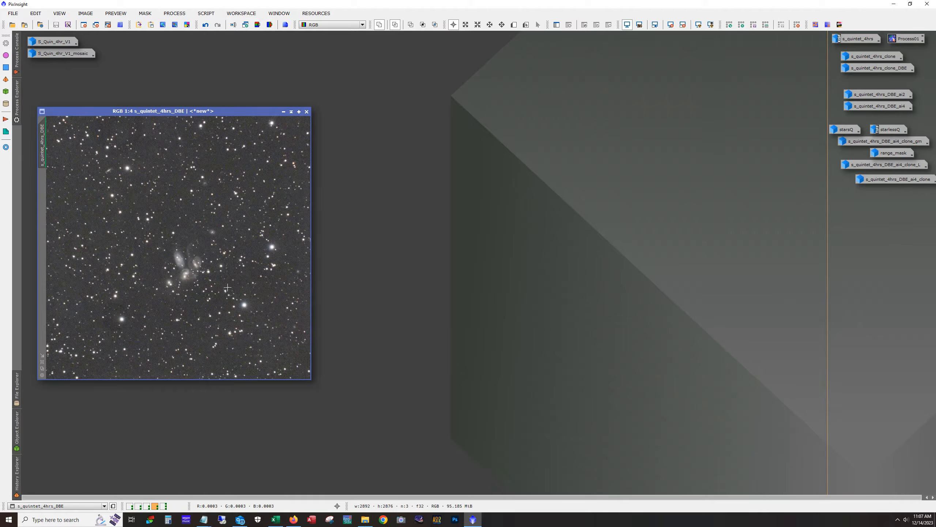
Step: Inspect the bright star and its neighbours below the galaxy group in s_quintet_4hrs_DBE at 1:1 and 2:1, and return to the full image
{"action": "scroll", "coordinate": [228, 287], "scroll_direction": "up", "scroll_amount": 2}
{"action": "left_click_drag", "start_coordinate": [224, 375], "coordinate": [246, 376]}
{"action": "left_click_drag", "start_coordinate": [308, 267], "coordinate": [308, 297]}
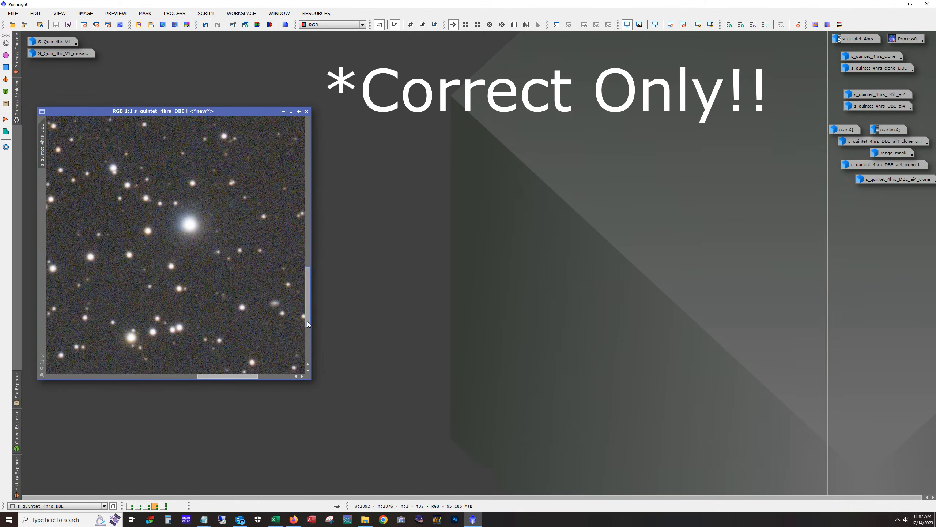
{"action": "scroll", "coordinate": [201, 236], "scroll_direction": "up", "scroll_amount": 1}
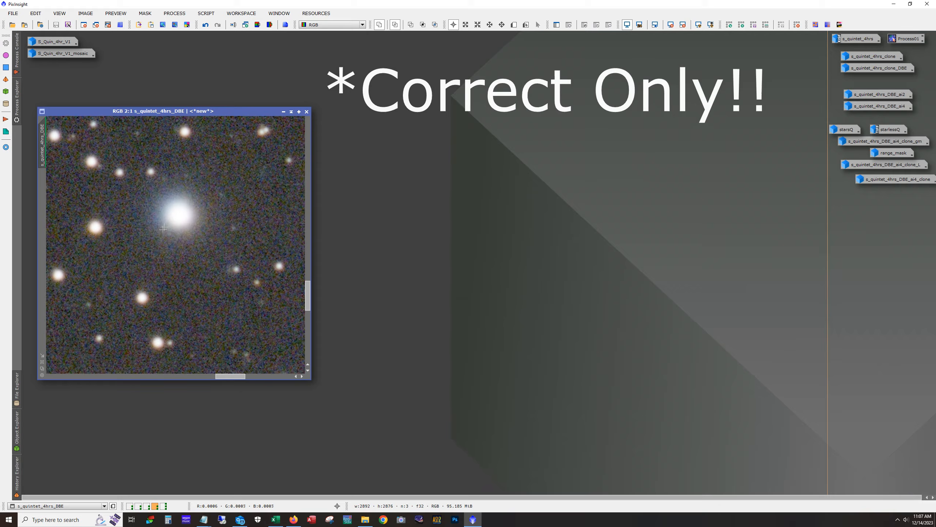
{"action": "scroll", "coordinate": [173, 242], "scroll_direction": "down", "scroll_amount": 1}
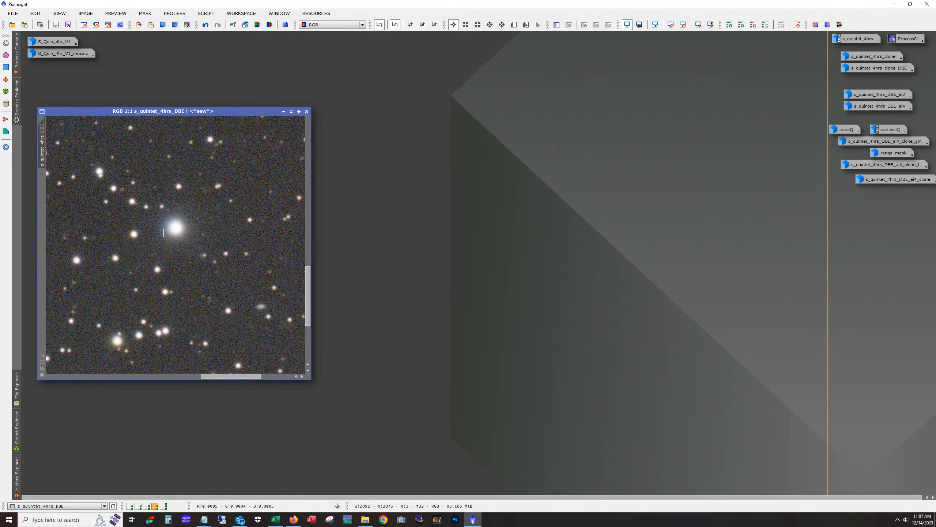
{"action": "scroll", "coordinate": [163, 233], "scroll_direction": "down", "scroll_amount": 3}
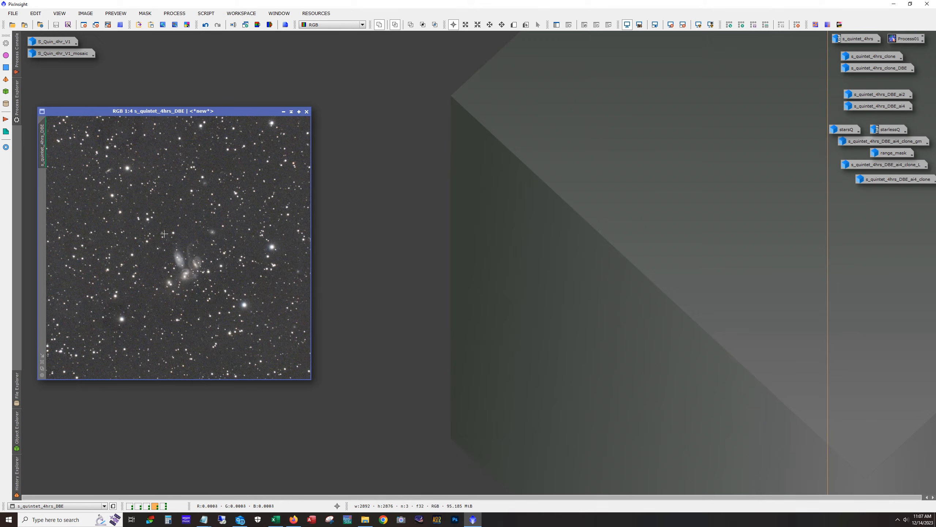
Step: Open BlurXTerminator beside the DBE image and review its settings with Correct Only switched off and back on
{"action": "left_click", "coordinate": [177, 14]}
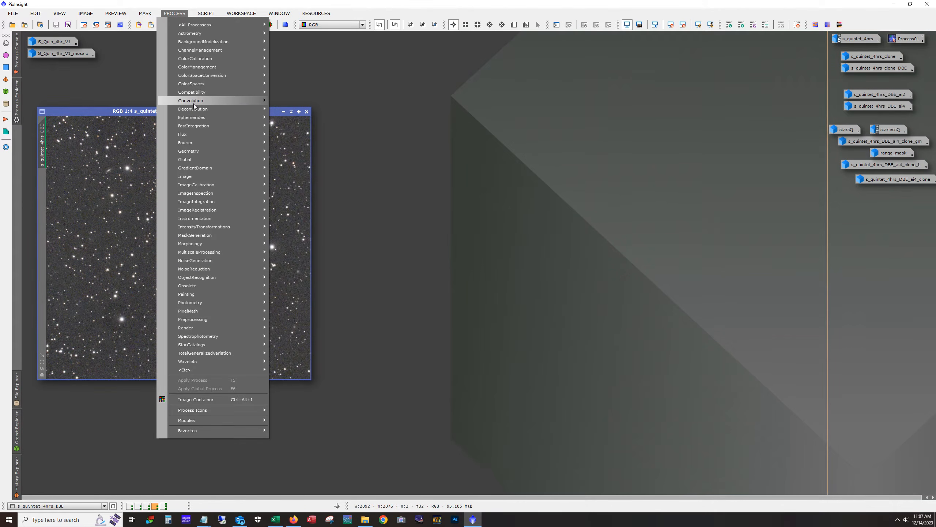
{"action": "left_click", "coordinate": [317, 109]}
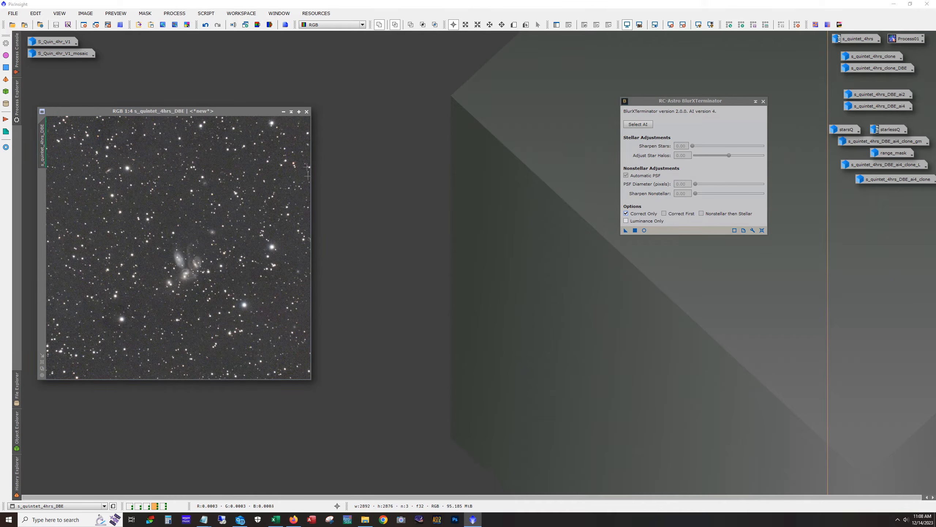
{"action": "left_click_drag", "start_coordinate": [645, 100], "coordinate": [444, 142]}
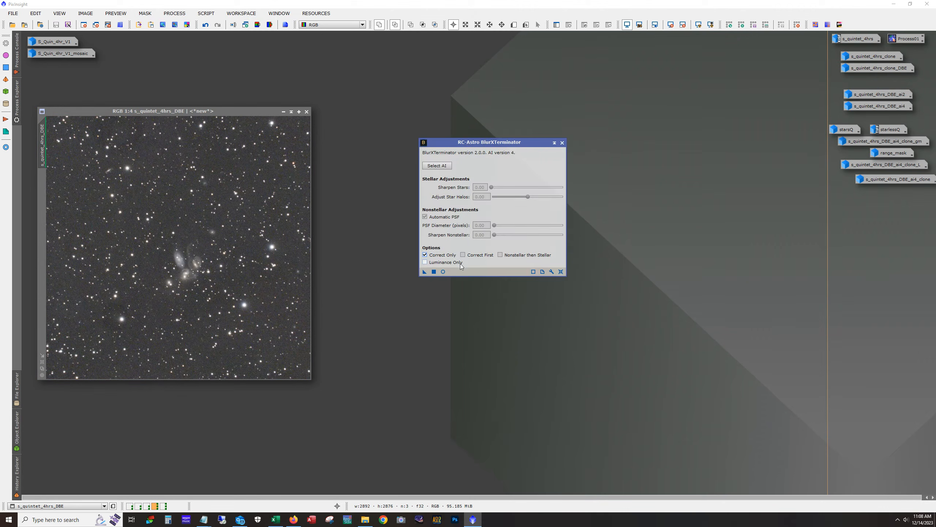
{"action": "left_click", "coordinate": [425, 255]}
{"action": "left_click", "coordinate": [425, 255]}
{"action": "left_click", "coordinate": [430, 255]}
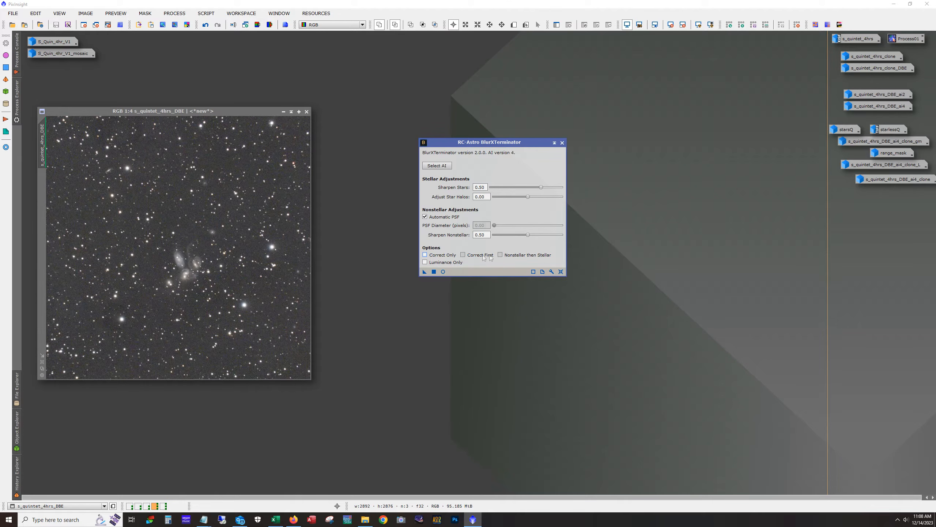
{"action": "left_click", "coordinate": [425, 255]}
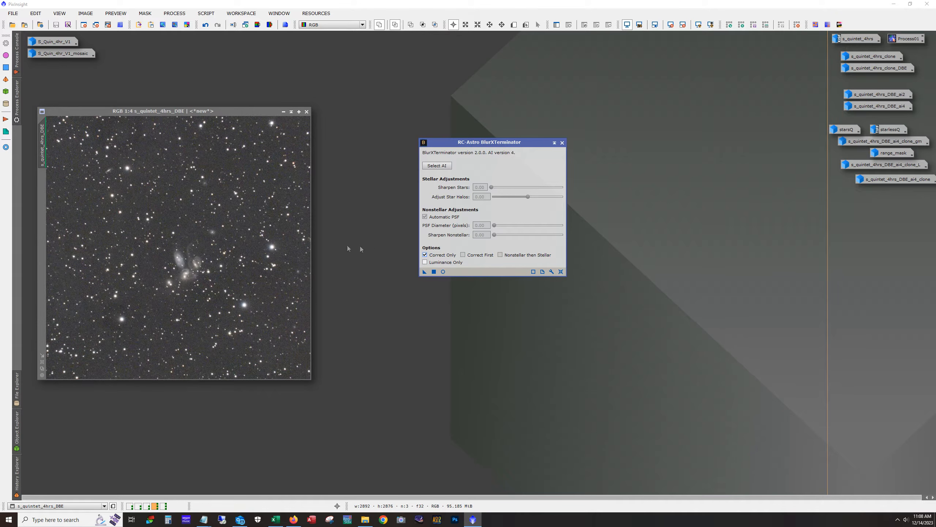
Step: Check the star shapes in s_quintet_4hrs_DBE at 2:1, return to the full image, and close BlurXTerminator
{"action": "scroll", "coordinate": [278, 254], "scroll_direction": "up", "scroll_amount": 4}
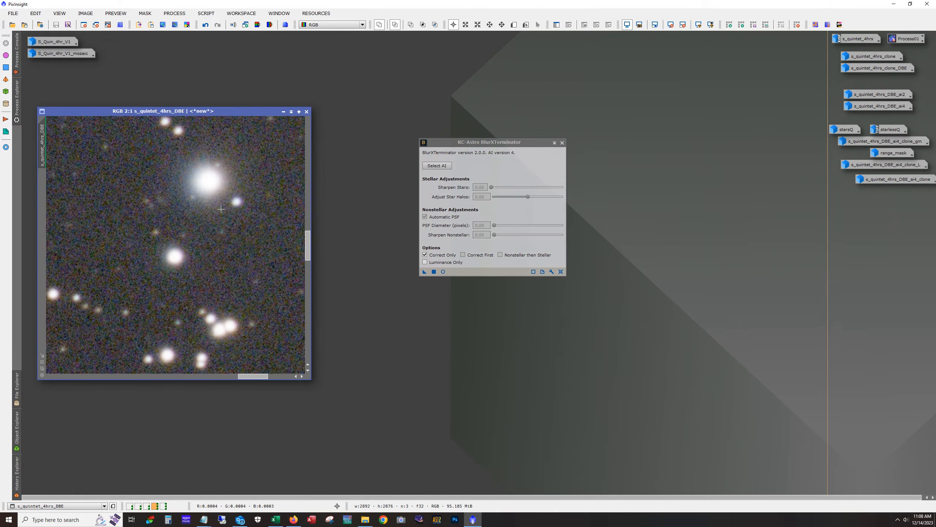
{"action": "scroll", "coordinate": [214, 210], "scroll_direction": "down", "scroll_amount": 4}
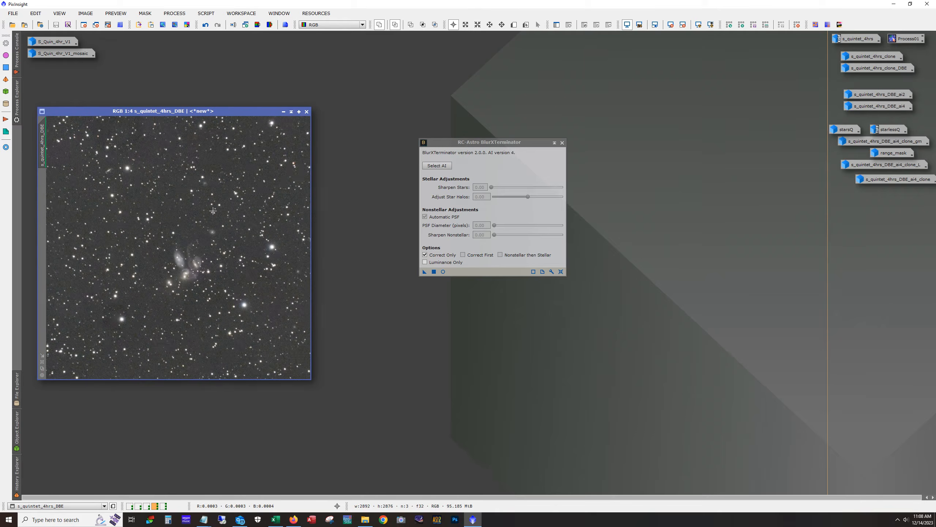
{"action": "left_click", "coordinate": [562, 142]}
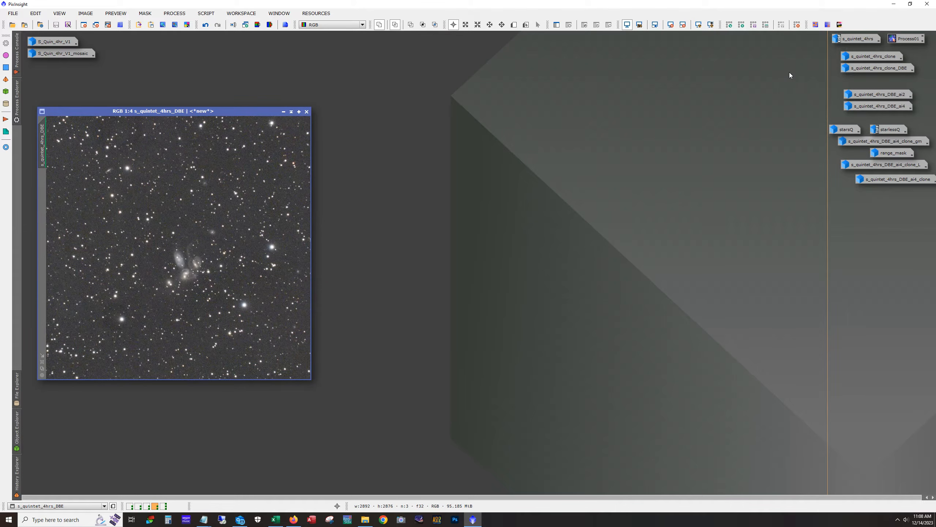
Step: Open s_quintet_4hrs_DBE_ai2 and compare its galaxy group with the DBE image at 1:1, aligning both views
{"action": "double_click", "coordinate": [867, 94]}
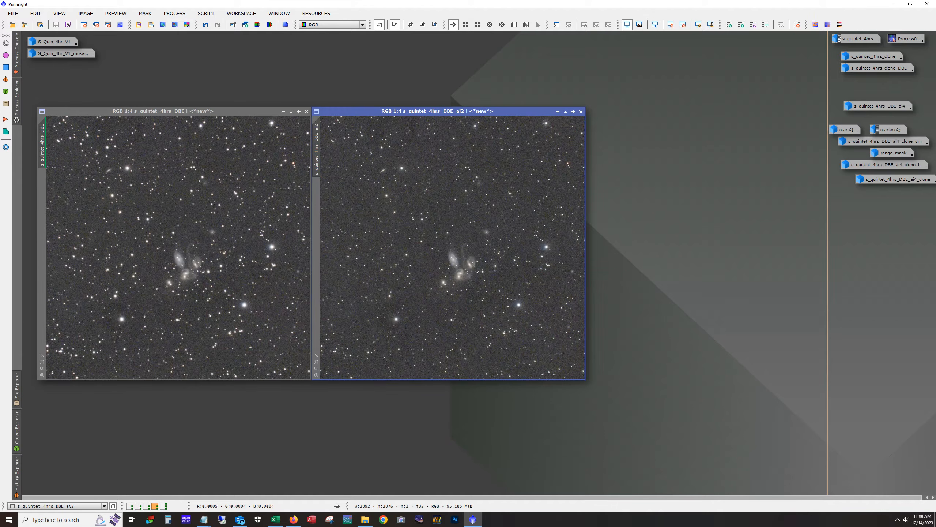
{"action": "scroll", "coordinate": [464, 273], "scroll_direction": "up", "scroll_amount": 3}
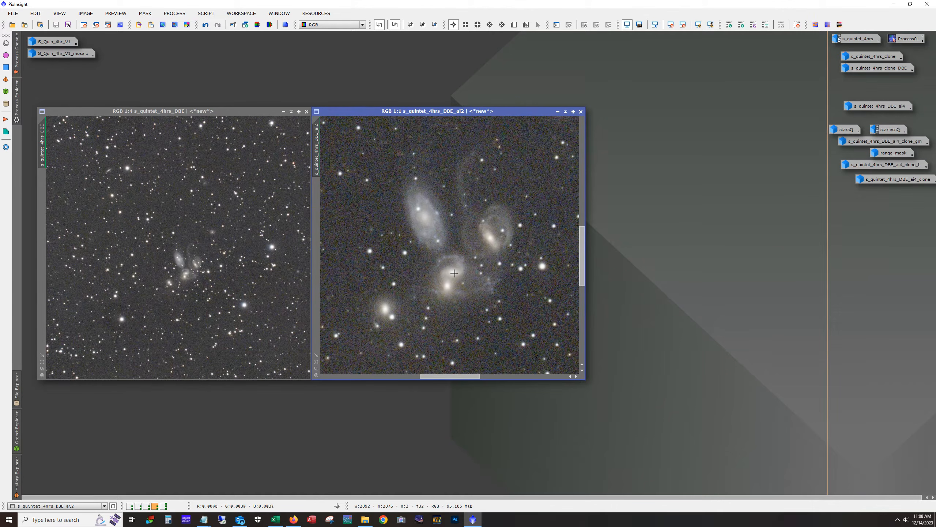
{"action": "left_click", "coordinate": [199, 279]}
{"action": "scroll", "coordinate": [199, 279], "scroll_direction": "up", "scroll_amount": 3}
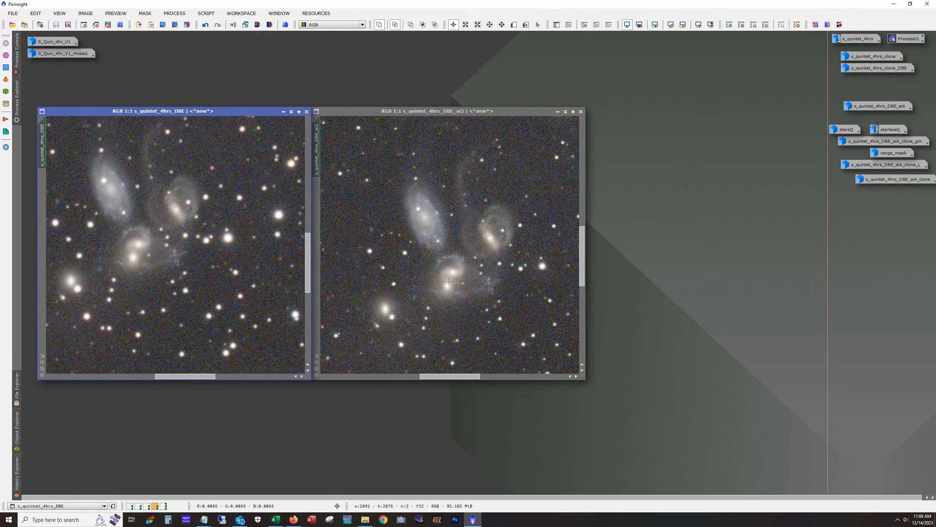
{"action": "left_click_drag", "start_coordinate": [581, 281], "coordinate": [580, 288]}
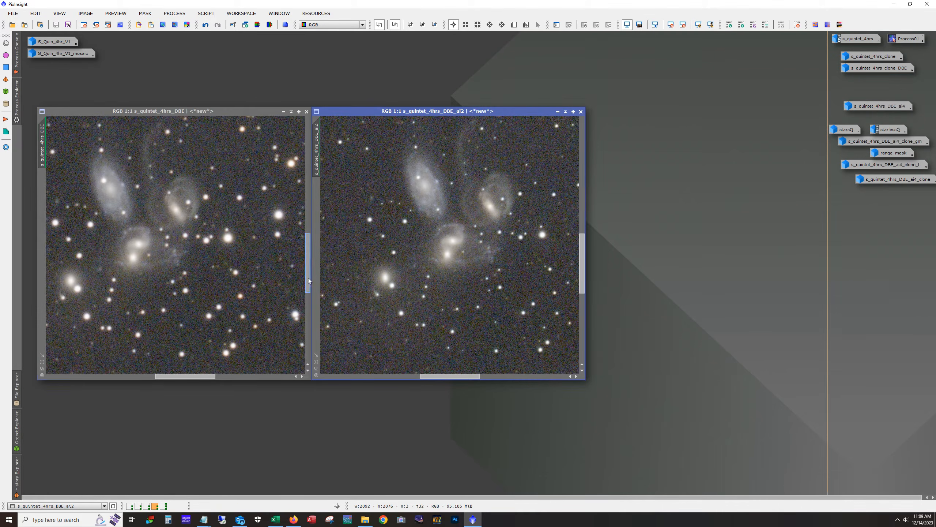
Step: Show the upper-right corner of s_quintet_4hrs_DBE at 1:1 and match the ai2 image's view to it
{"action": "left_click_drag", "start_coordinate": [310, 280], "coordinate": [309, 165]}
{"action": "left_click_drag", "start_coordinate": [189, 376], "coordinate": [277, 381]}
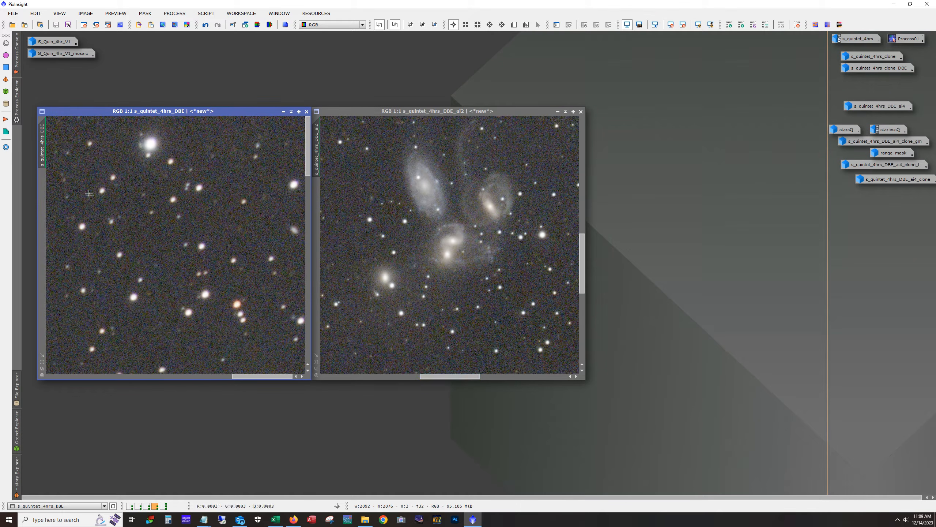
{"action": "left_click_drag", "start_coordinate": [45, 138], "coordinate": [319, 151]}
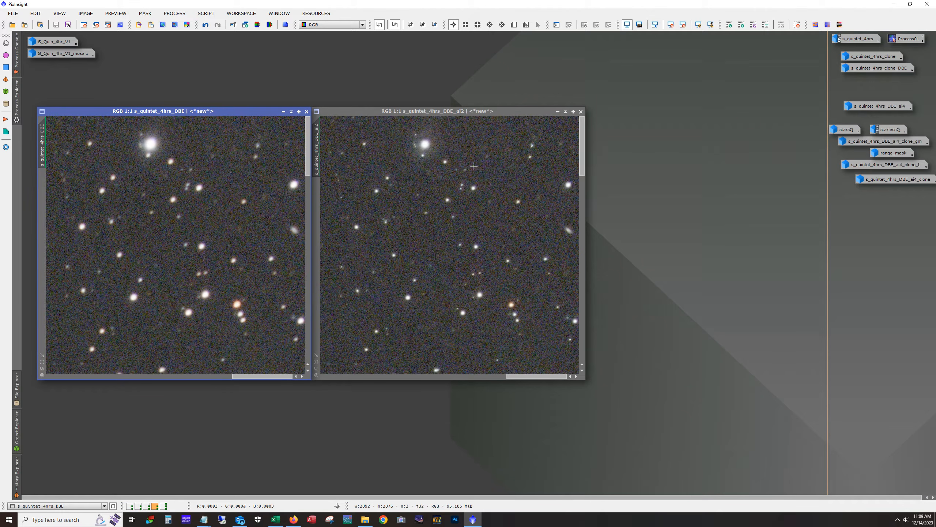
Step: Inspect the corner stars of s_quintet_4hrs_DBE_ai2 at 2:1 and 3:1 magnification, and return to 1:1
{"action": "scroll", "coordinate": [457, 174], "scroll_direction": "up", "scroll_amount": 2}
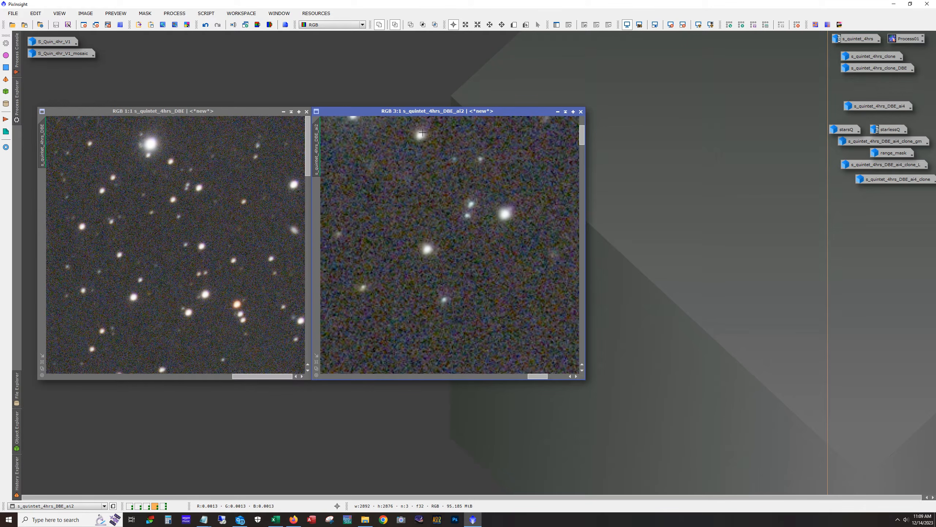
{"action": "scroll", "coordinate": [419, 152], "scroll_direction": "down", "scroll_amount": 2}
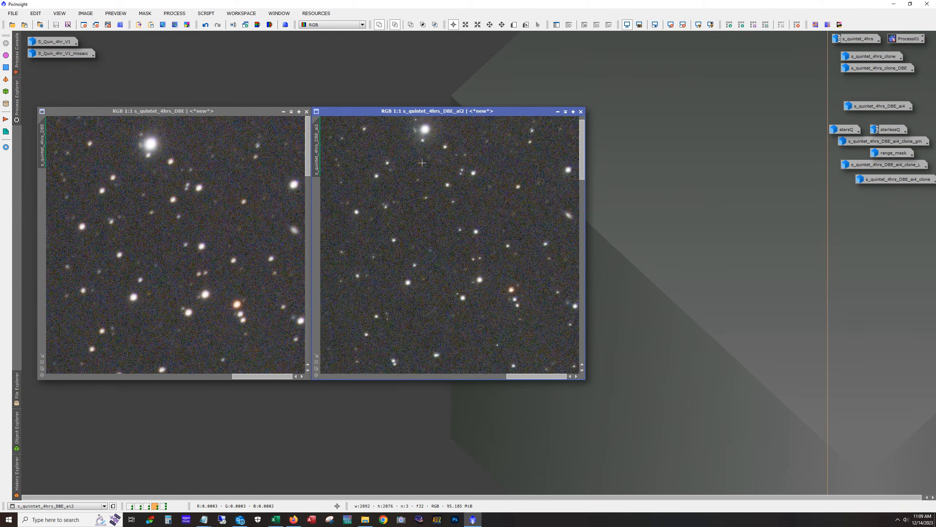
{"action": "scroll", "coordinate": [422, 163], "scroll_direction": "down", "scroll_amount": 1}
{"action": "scroll", "coordinate": [418, 154], "scroll_direction": "up", "scroll_amount": 2}
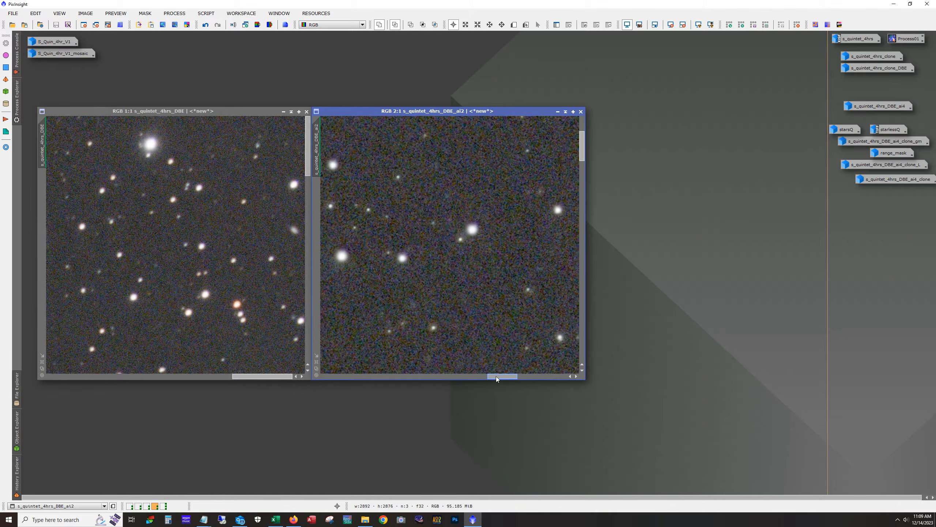
{"action": "scroll", "coordinate": [490, 245], "scroll_direction": "down", "scroll_amount": 1}
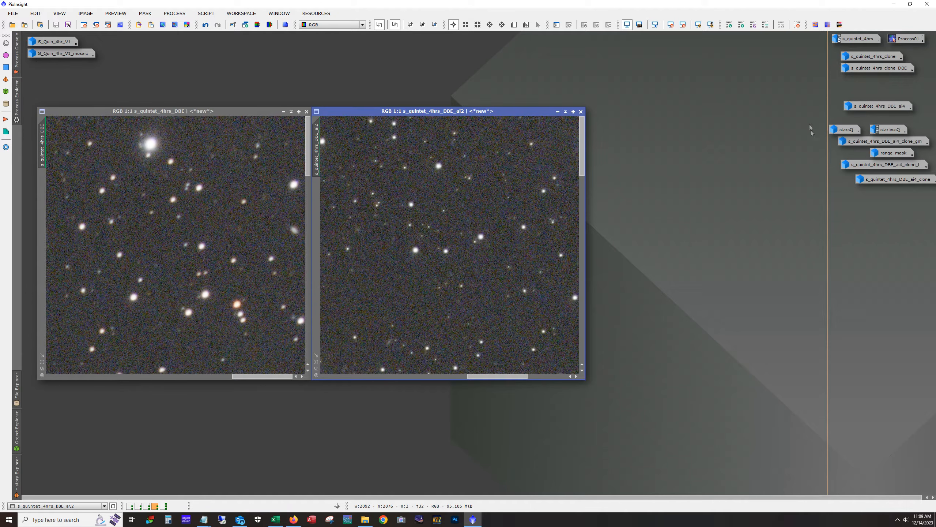
Step: Open s_quintet_4hrs_DBE_ai4, move the minimized image icons out of its way, and match its view to the ai2 image
{"action": "double_click", "coordinate": [877, 106]}
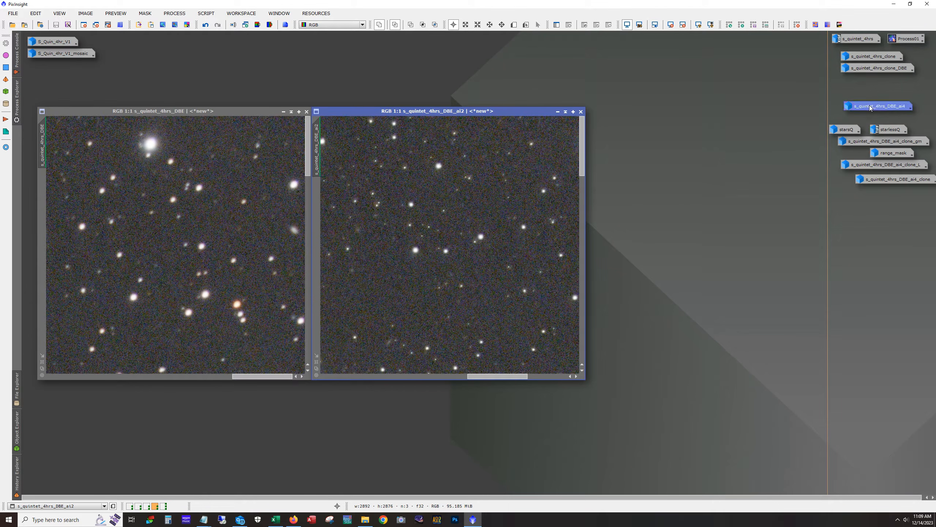
{"action": "mouse_move", "coordinate": [934, 243]}
{"action": "left_mouse_down"}
{"action": "mouse_move", "coordinate": [830, 125]}
{"action": "mouse_move", "coordinate": [851, 138]}
{"action": "mouse_move", "coordinate": [840, 425]}
{"action": "left_mouse_up"}
{"action": "left_click_drag", "start_coordinate": [321, 150], "coordinate": [590, 151]}
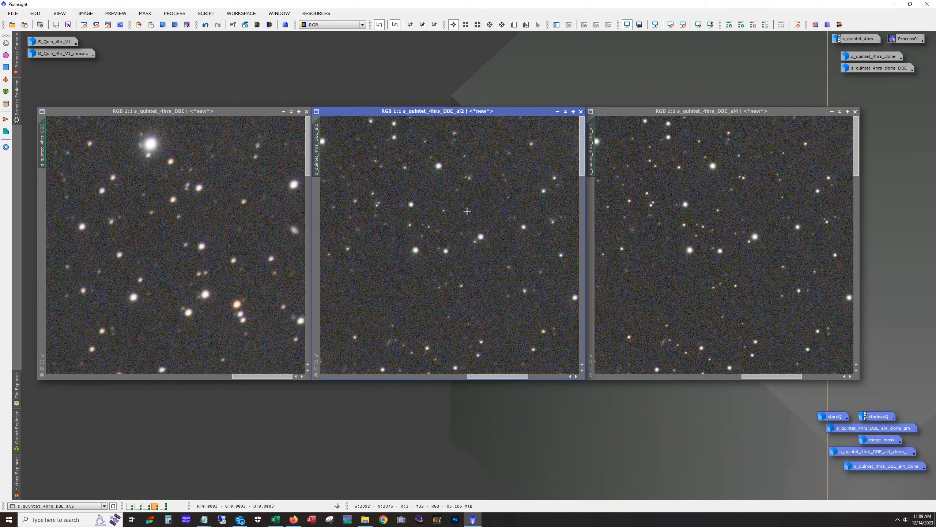
Step: Compare the close pair of stars in the ai2 and ai4 images at high magnification
{"action": "scroll", "coordinate": [475, 239], "scroll_direction": "up", "scroll_amount": 3}
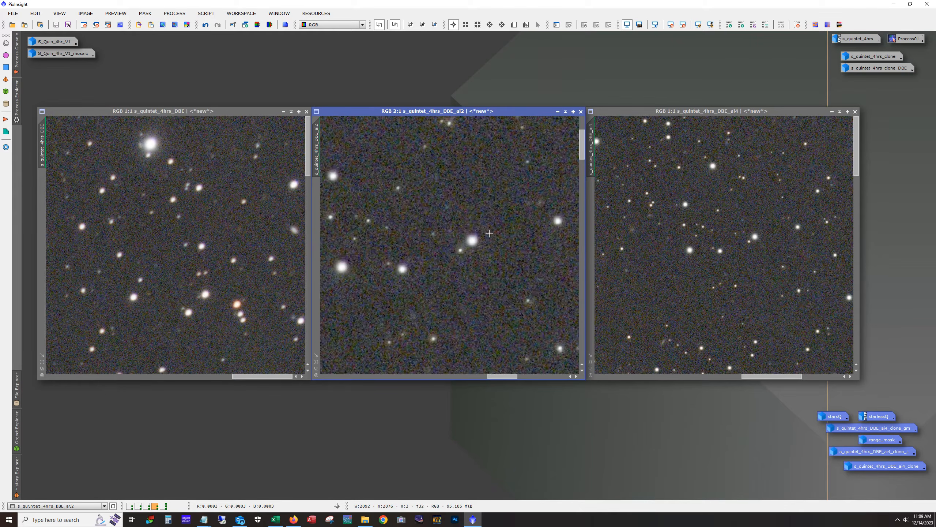
{"action": "left_click", "coordinate": [758, 241]}
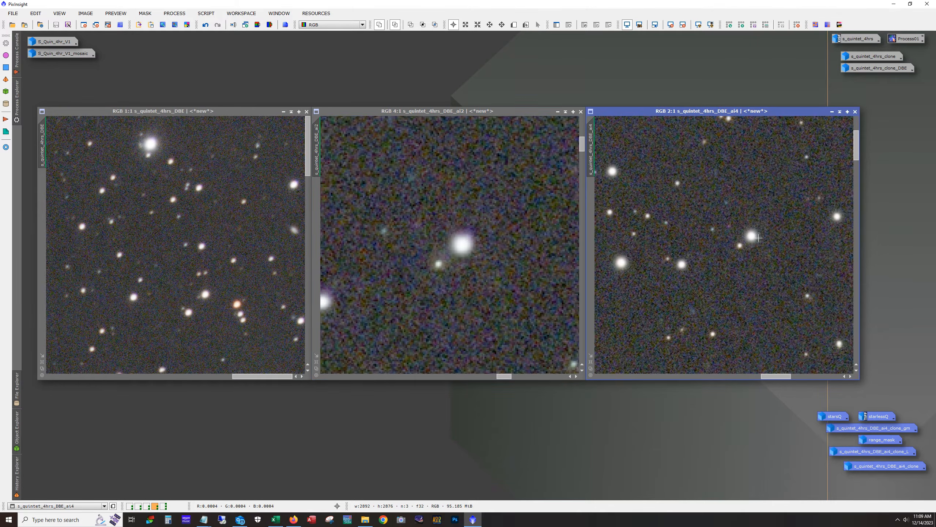
{"action": "scroll", "coordinate": [758, 240], "scroll_direction": "up", "scroll_amount": 3}
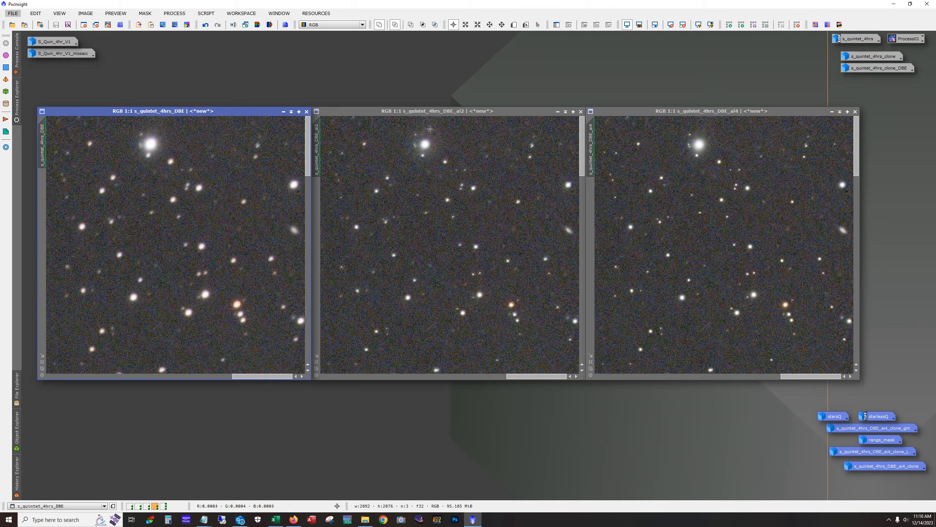
Step: Compare the bright star near the upper edge in the ai2 and ai4 images at 4:1, aligning both views
{"action": "left_click", "coordinate": [414, 138]}
{"action": "scroll", "coordinate": [414, 138], "scroll_direction": "up", "scroll_amount": 2}
{"action": "scroll", "coordinate": [414, 138], "scroll_direction": "up", "scroll_amount": 1}
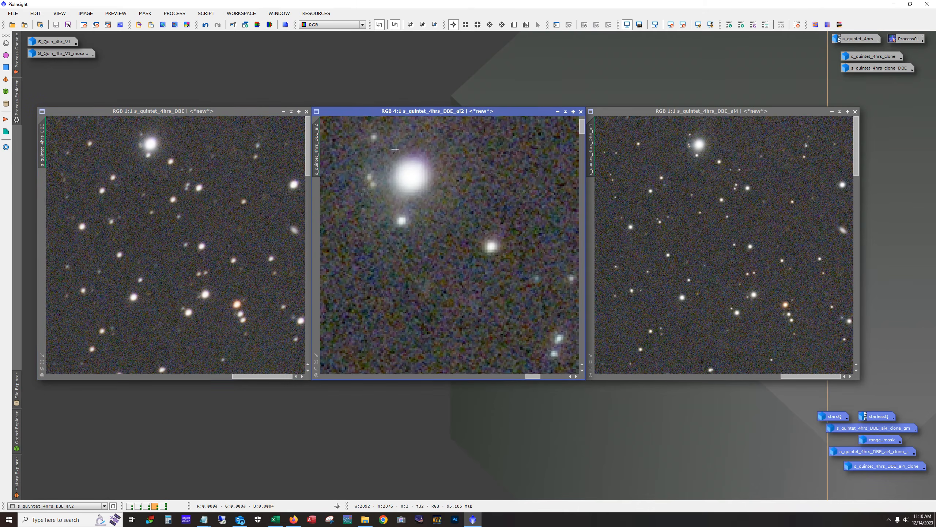
{"action": "left_click", "coordinate": [704, 142]}
{"action": "scroll", "coordinate": [704, 142], "scroll_direction": "up", "scroll_amount": 3}
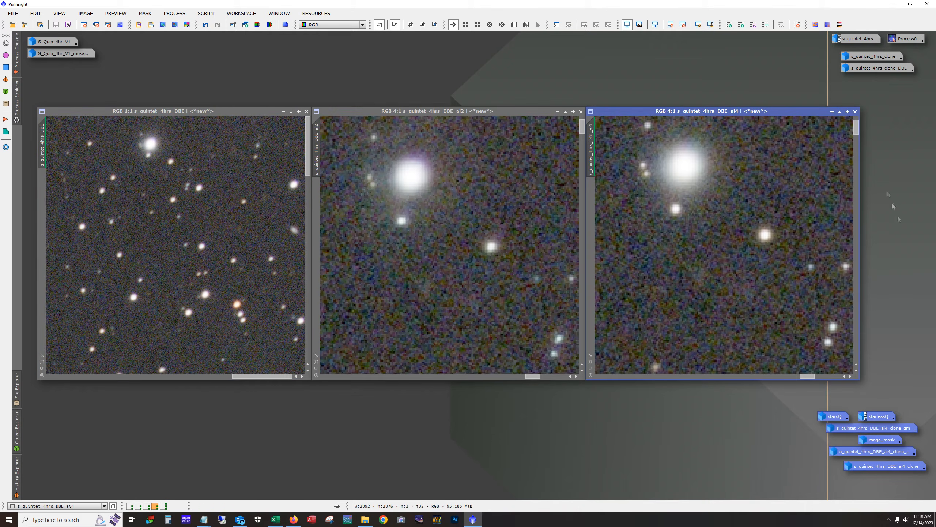
{"action": "left_click_drag", "start_coordinate": [856, 127], "coordinate": [856, 120]}
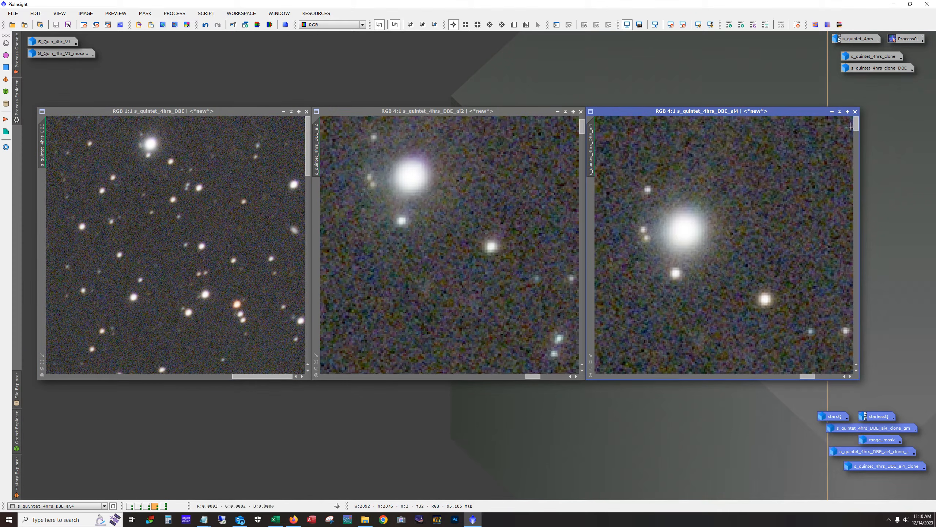
{"action": "left_click_drag", "start_coordinate": [583, 128], "coordinate": [583, 120]}
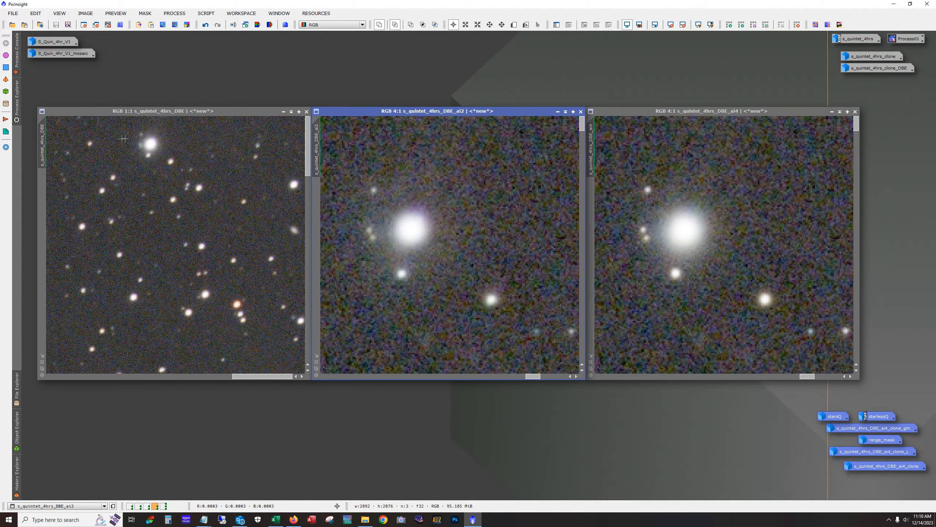
Step: Magnify the same bright star in s_quintet_4hrs_DBE to 4:1 and align it with the ai2 and ai4 views
{"action": "scroll", "coordinate": [139, 146], "scroll_direction": "up", "scroll_amount": 1}
{"action": "scroll", "coordinate": [140, 146], "scroll_direction": "up", "scroll_amount": 1}
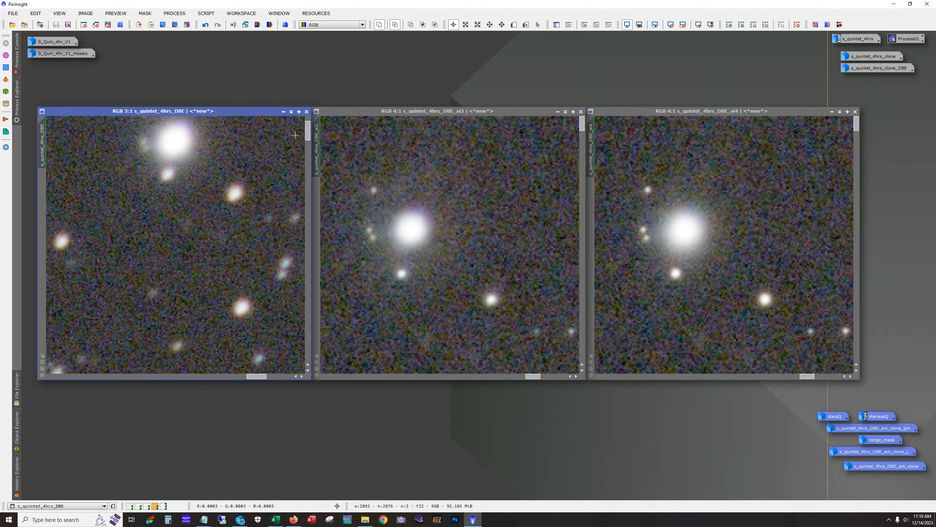
{"action": "scroll", "coordinate": [210, 144], "scroll_direction": "up", "scroll_amount": 1}
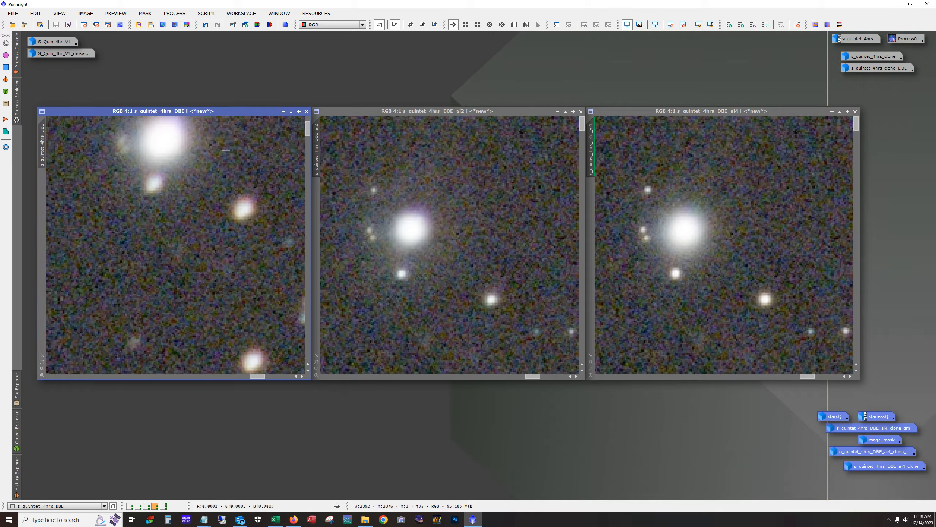
{"action": "left_click_drag", "start_coordinate": [308, 132], "coordinate": [309, 110]}
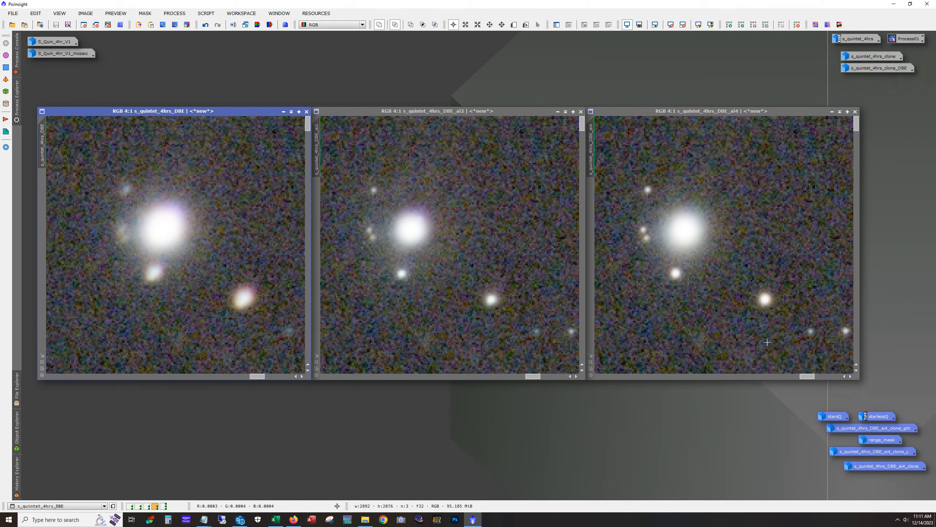
Step: Open the Deconvolution process, move its dialog over the ai2 image, and show the motion blur PSF parameters
{"action": "left_click", "coordinate": [174, 13]}
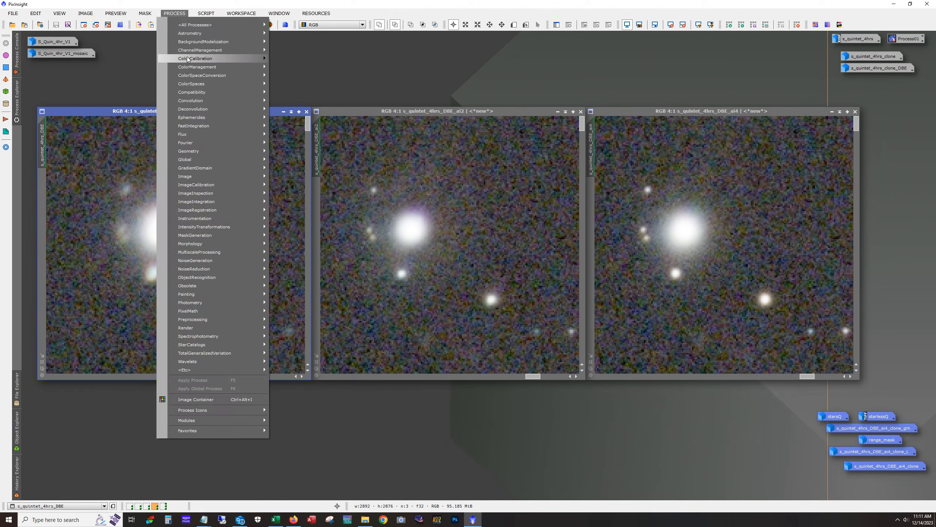
{"action": "mouse_move", "coordinate": [189, 59]}
{"action": "mouse_move", "coordinate": [190, 90]}
{"action": "mouse_move", "coordinate": [200, 108]}
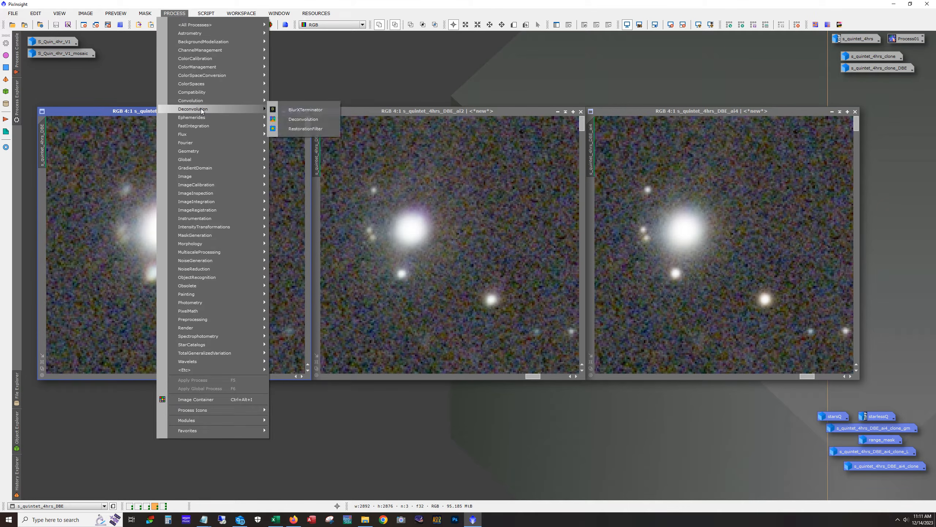
{"action": "left_click", "coordinate": [312, 120]}
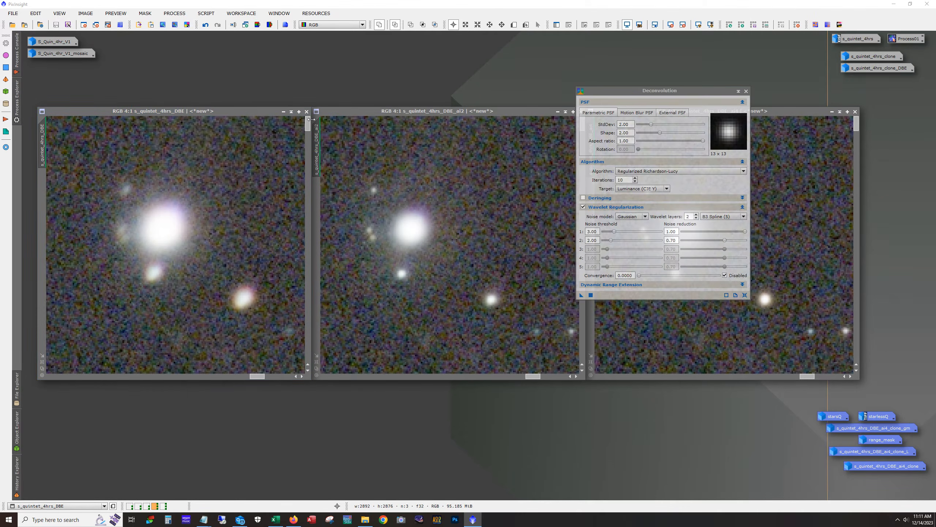
{"action": "left_click_drag", "start_coordinate": [638, 98], "coordinate": [401, 83]}
{"action": "left_click", "coordinate": [386, 103]}
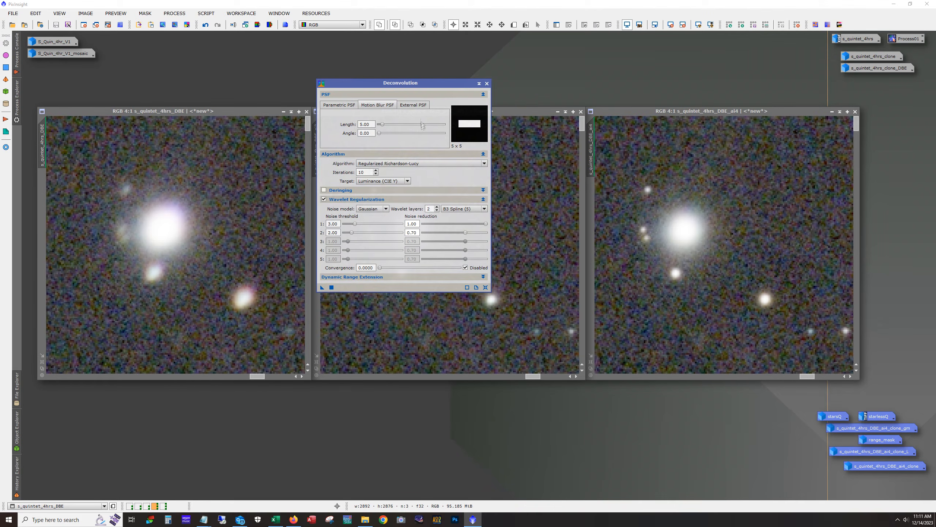
Step: Set the motion blur PSF to length 7 and angle 24, and close Deconvolution without applying it
{"action": "left_click", "coordinate": [382, 125]}
{"action": "left_click_drag", "start_coordinate": [382, 125], "coordinate": [387, 134]}
{"action": "left_click", "coordinate": [487, 83]}
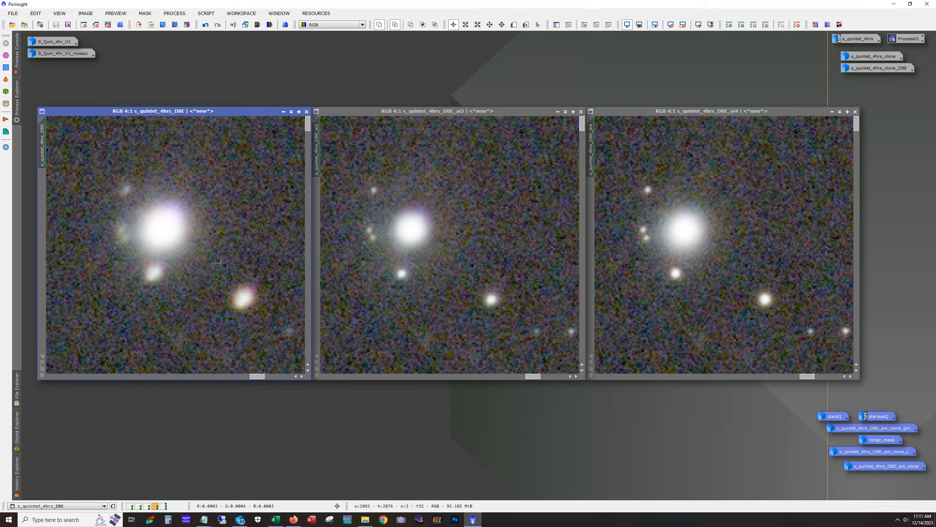
Step: Return the DBE, ai2 and ai4 images to 1:4 and compare the full frames
{"action": "scroll", "coordinate": [203, 265], "scroll_direction": "down", "scroll_amount": 5}
{"action": "scroll", "coordinate": [203, 264], "scroll_direction": "down", "scroll_amount": 1}
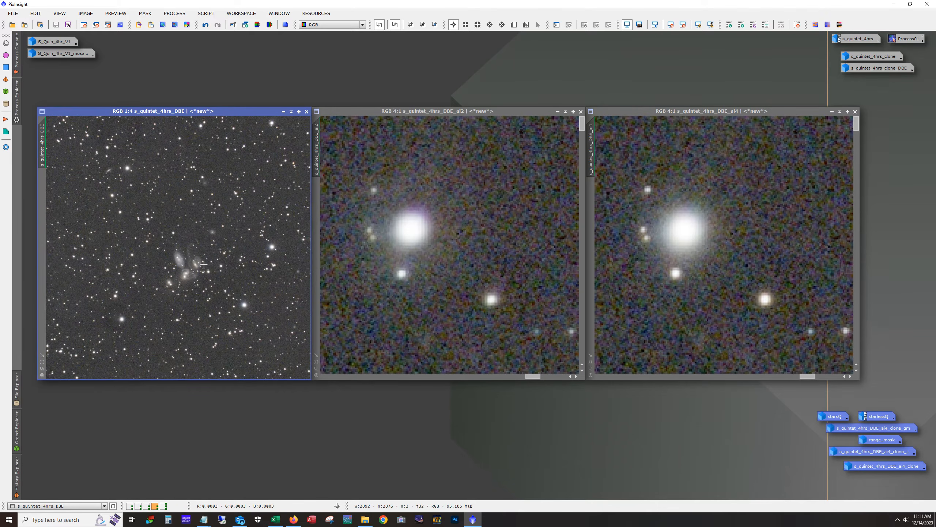
{"action": "scroll", "coordinate": [512, 290], "scroll_direction": "down", "scroll_amount": 7}
{"action": "scroll", "coordinate": [513, 290], "scroll_direction": "up", "scroll_amount": 1}
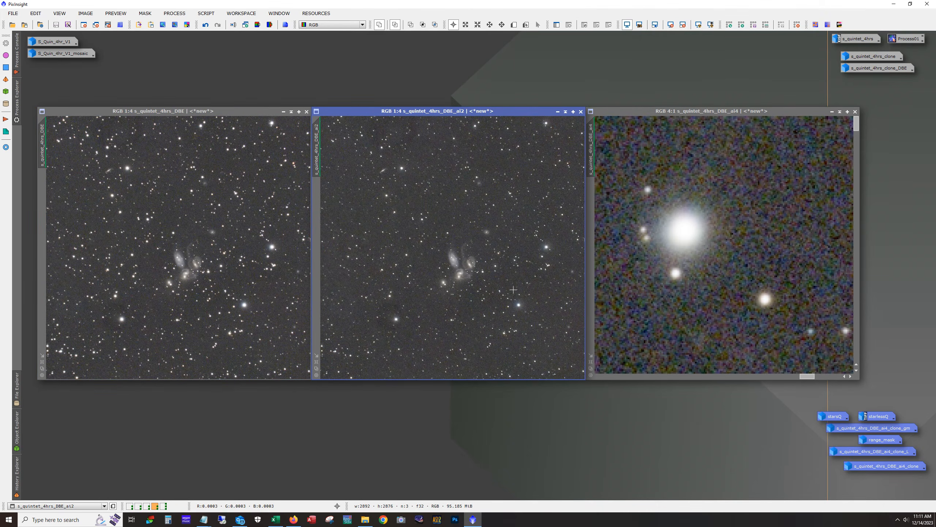
{"action": "scroll", "coordinate": [766, 308], "scroll_direction": "down", "scroll_amount": 6}
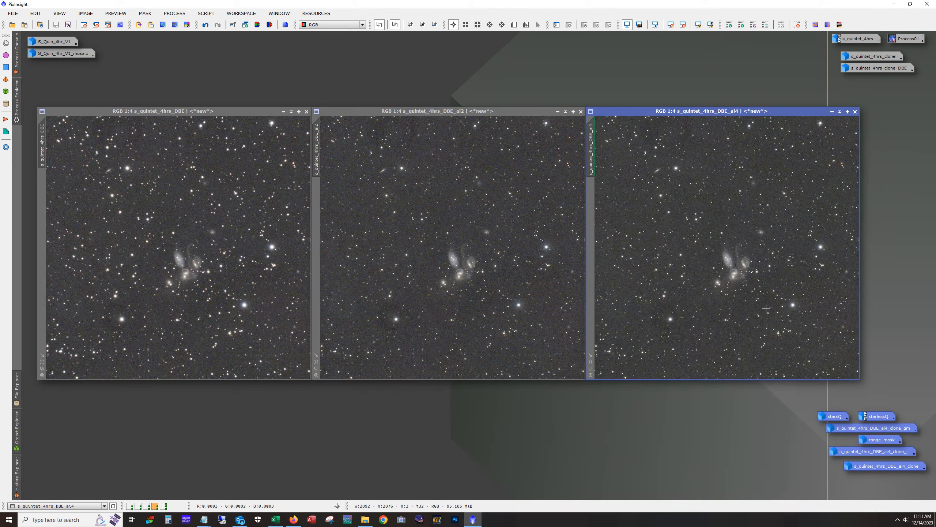
Step: Switch to the workspace with the NGC 300 images and minimize ngc300_lum
{"action": "key", "text": "alt"}
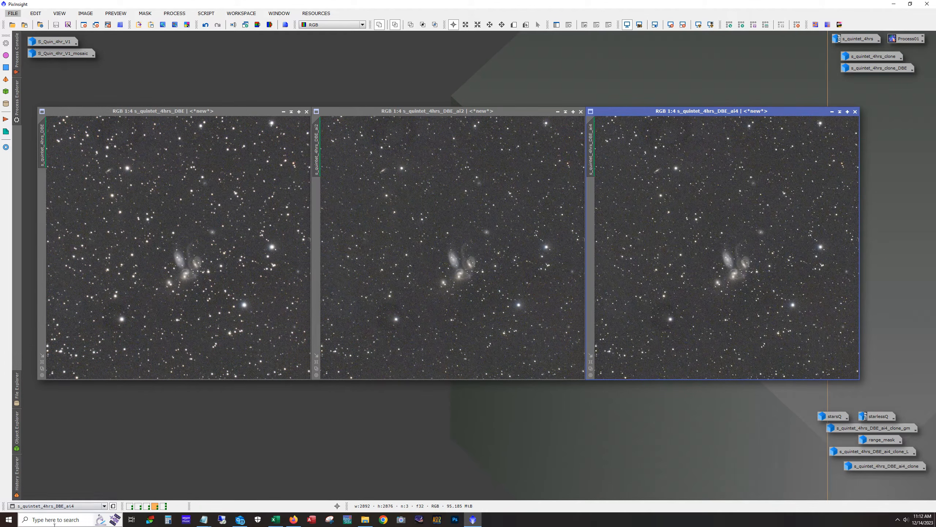
{"action": "left_click", "coordinate": [130, 506]}
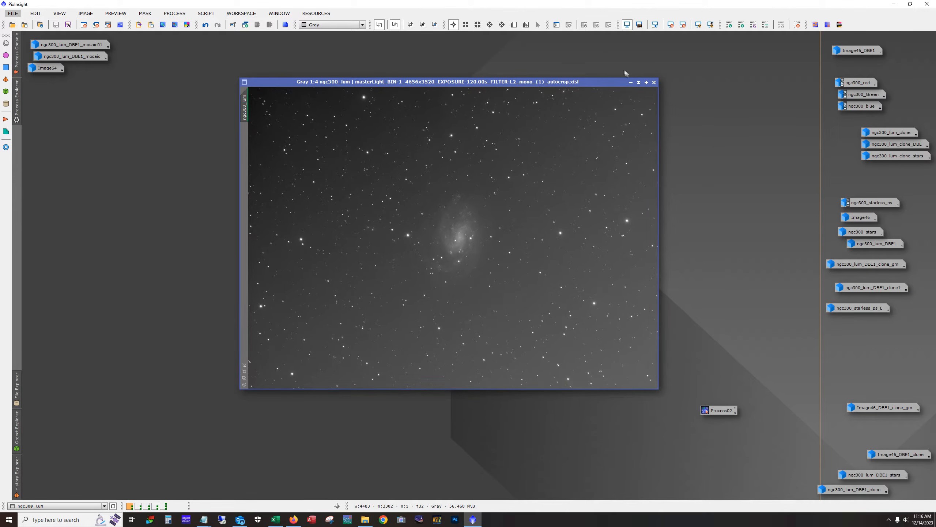
{"action": "left_click", "coordinate": [631, 82]}
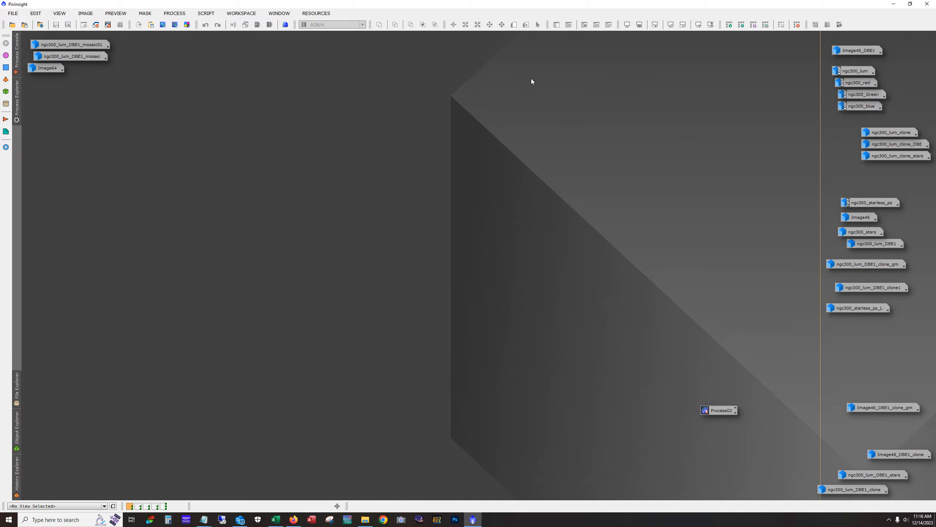
Step: Open the AberrationInspector script to review its mosaic and panel settings, and cancel it
{"action": "left_click", "coordinate": [209, 14]}
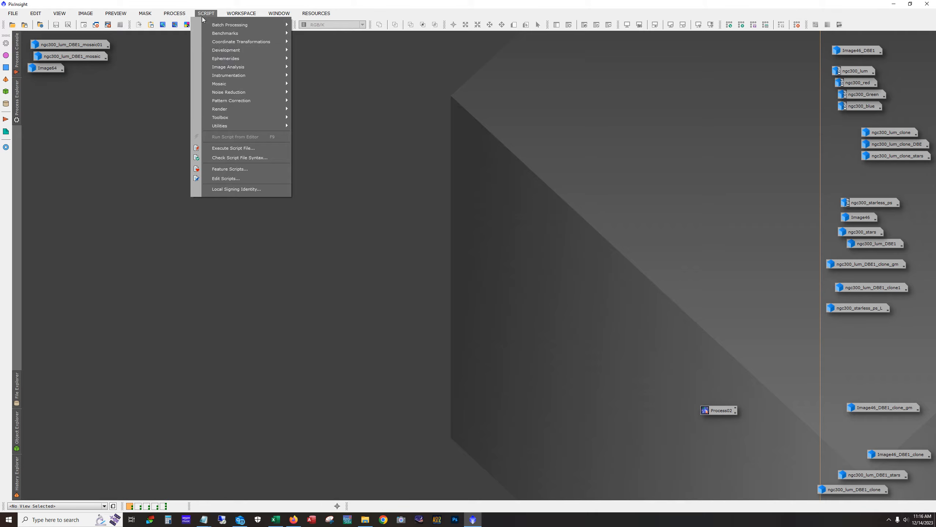
{"action": "mouse_move", "coordinate": [240, 67]}
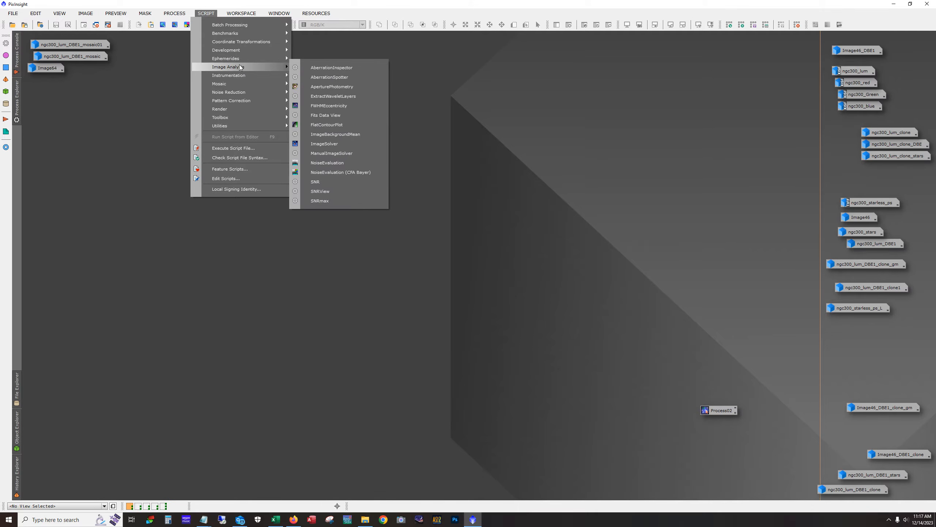
{"action": "left_click", "coordinate": [330, 68]}
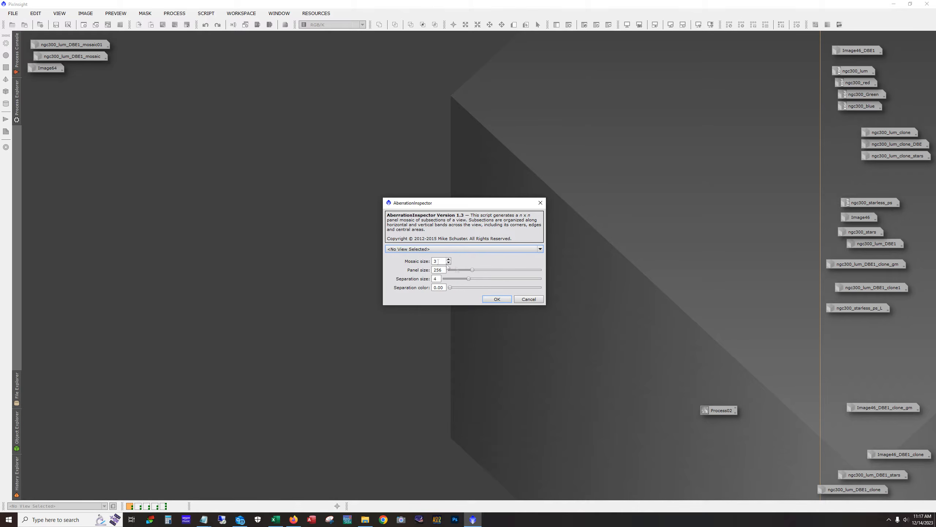
{"action": "left_click", "coordinate": [528, 299]}
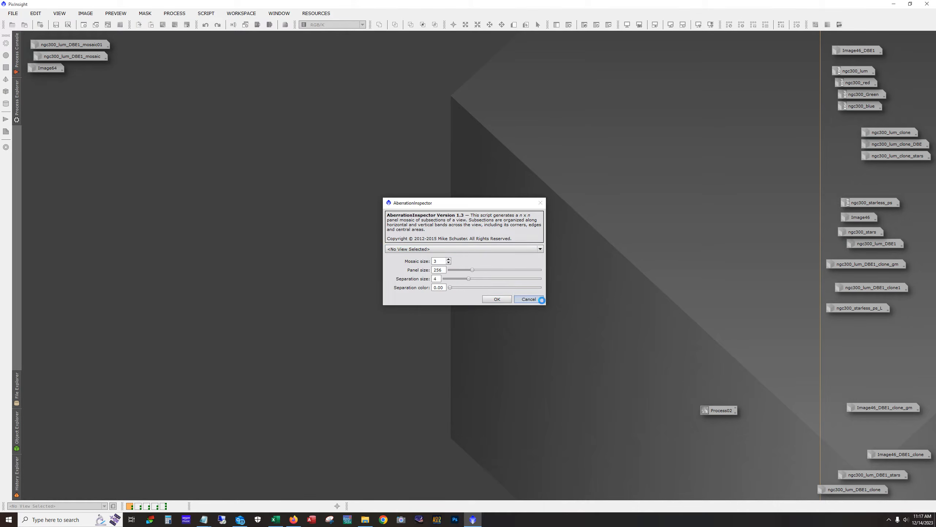
Step: Open the minimized images ngc300_lum_DBE1_mosaic01 and ngc300_lum_DBE1_mosaic for a side-by-side comparison
{"action": "double_click", "coordinate": [75, 44]}
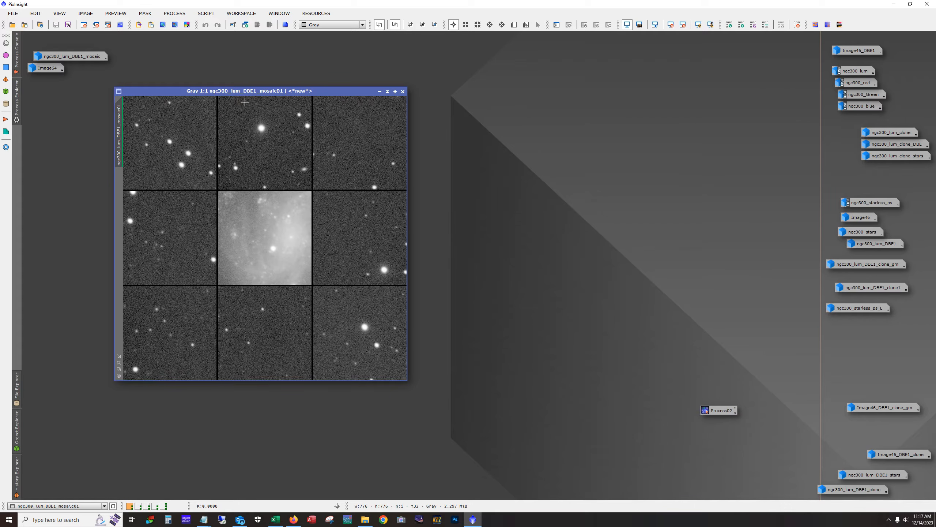
{"action": "double_click", "coordinate": [50, 56]}
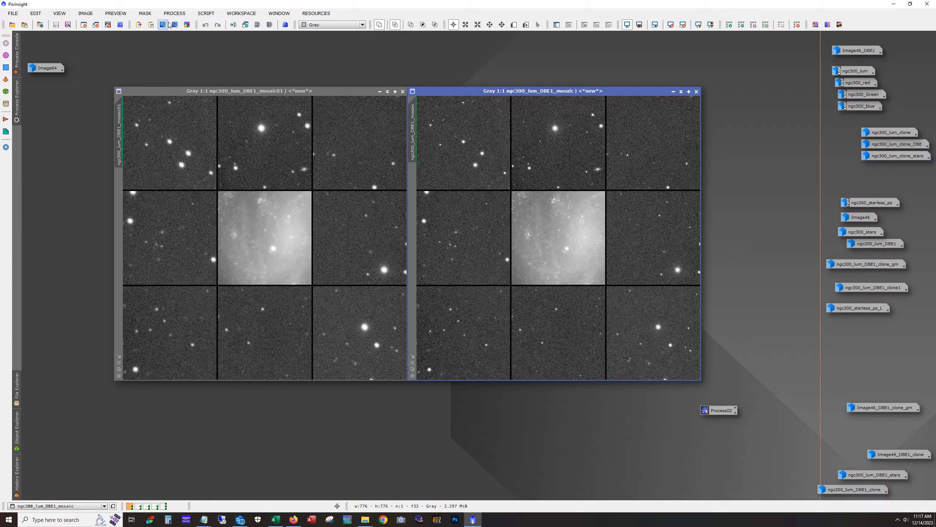
Step: Open the Deconvolution process to view its motion blur settings, and close it
{"action": "left_click", "coordinate": [182, 14]}
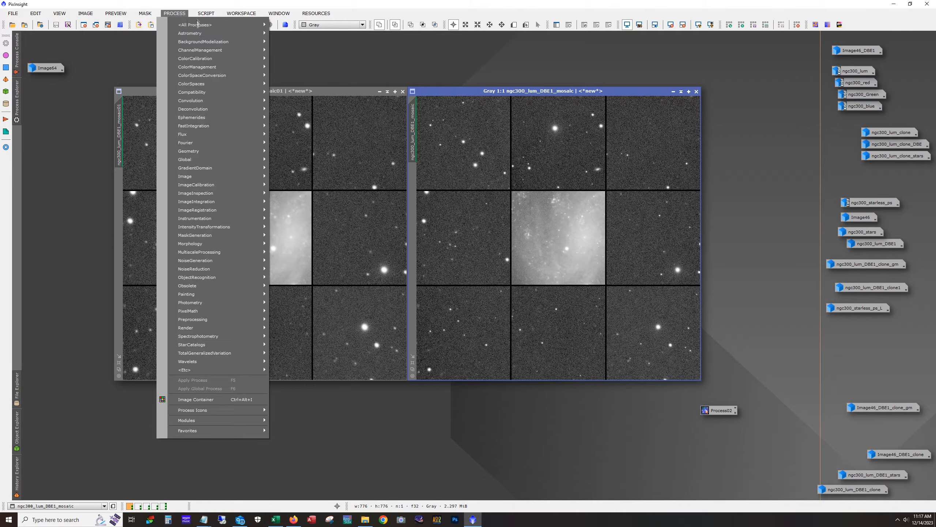
{"action": "mouse_move", "coordinate": [207, 108]}
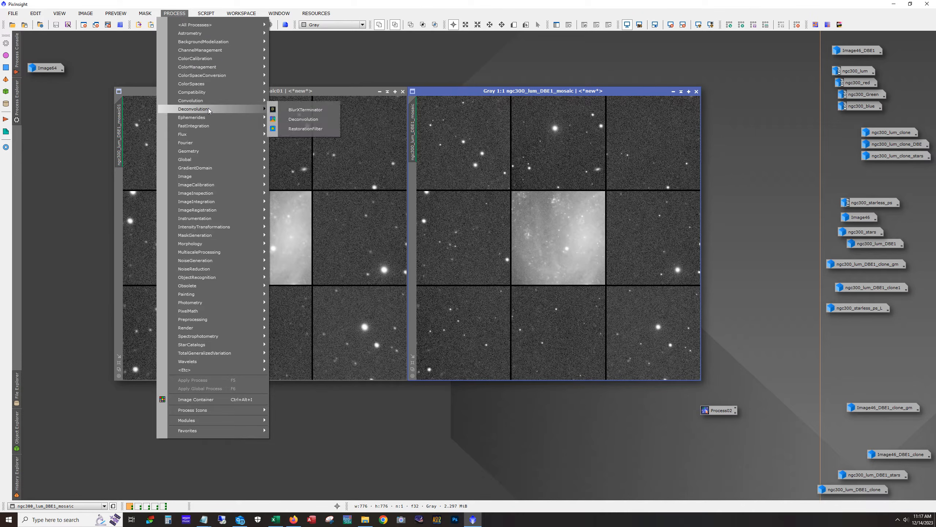
{"action": "left_click", "coordinate": [300, 118]}
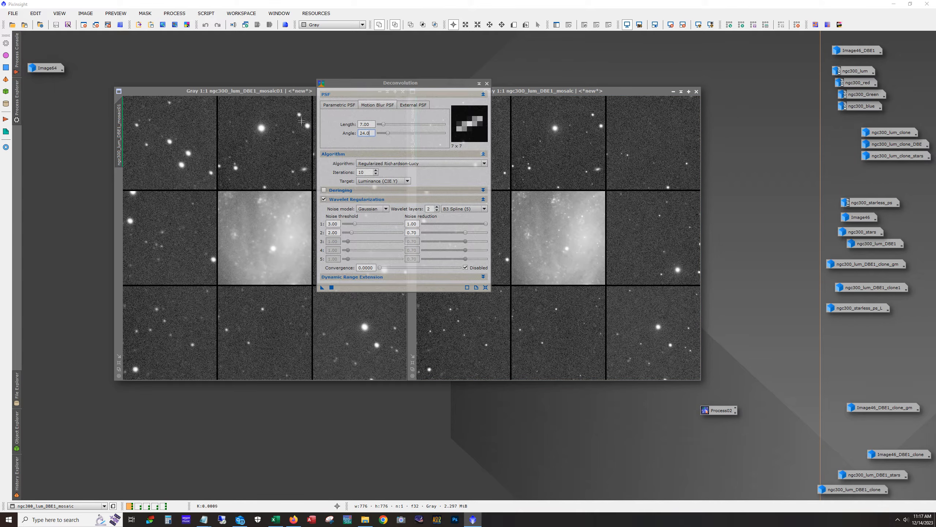
{"action": "left_click", "coordinate": [486, 84]}
Step: Open BlurXTerminator, turn off Correct Only, try Sharpen Stars at 0.70 and about 0.43, and close it without applying
{"action": "left_click", "coordinate": [174, 13]}
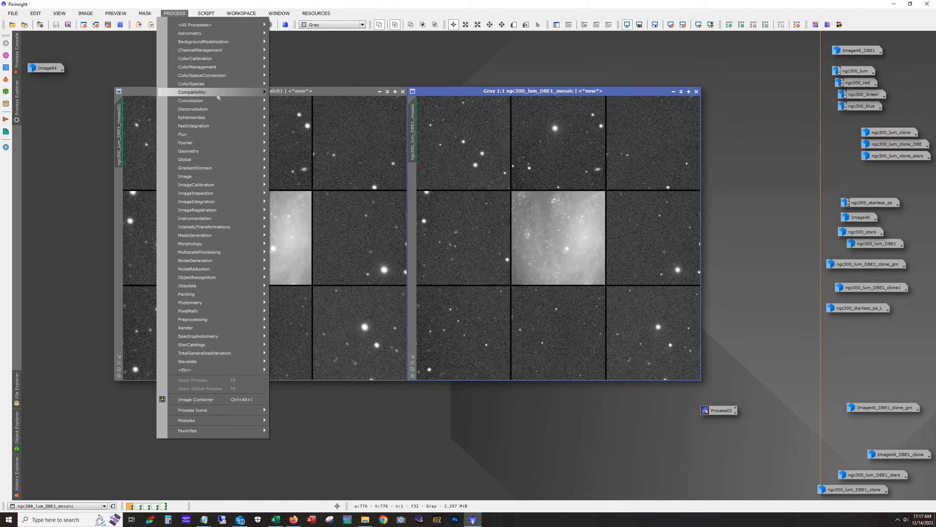
{"action": "mouse_move", "coordinate": [221, 91]}
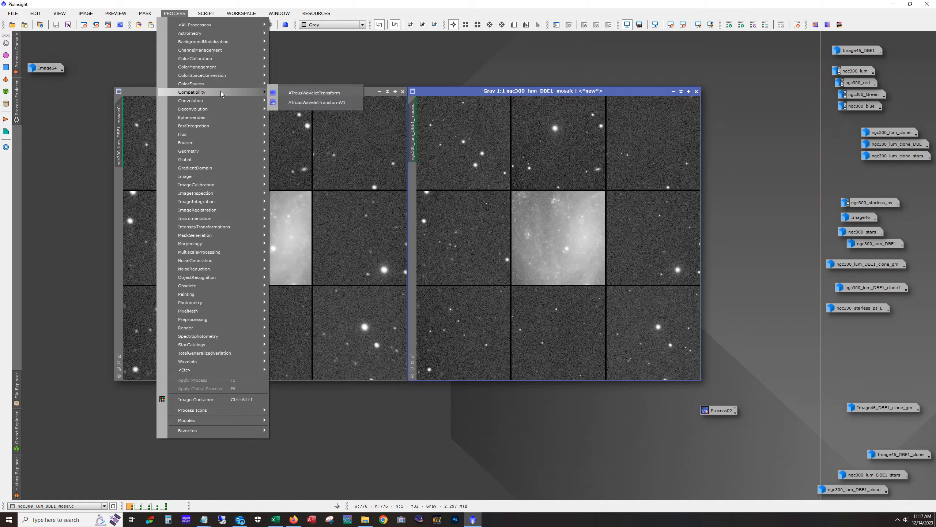
{"action": "mouse_move", "coordinate": [225, 107]}
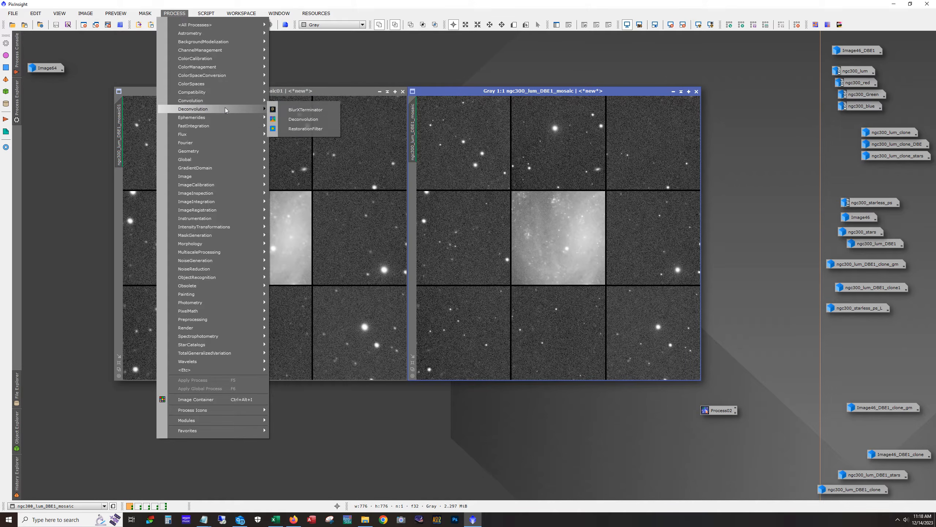
{"action": "left_click", "coordinate": [291, 110]}
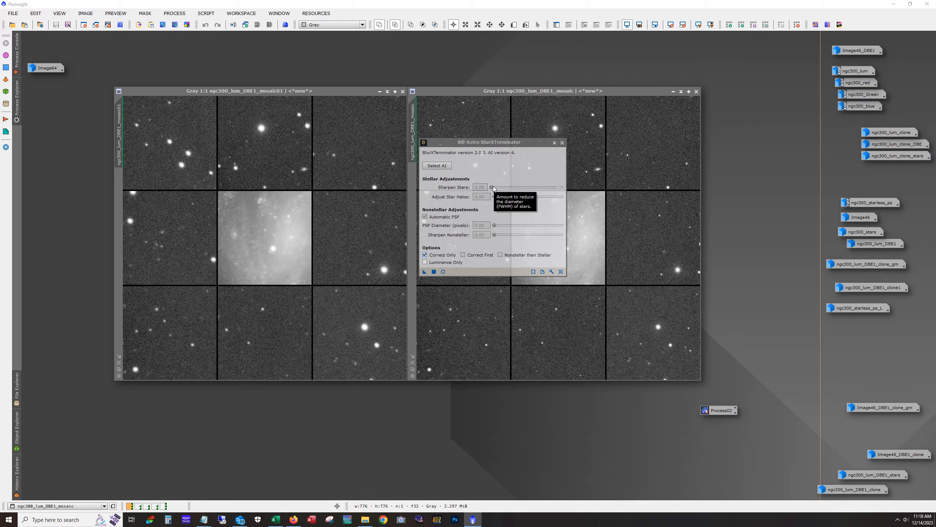
{"action": "left_click_drag", "start_coordinate": [541, 189], "coordinate": [570, 189]}
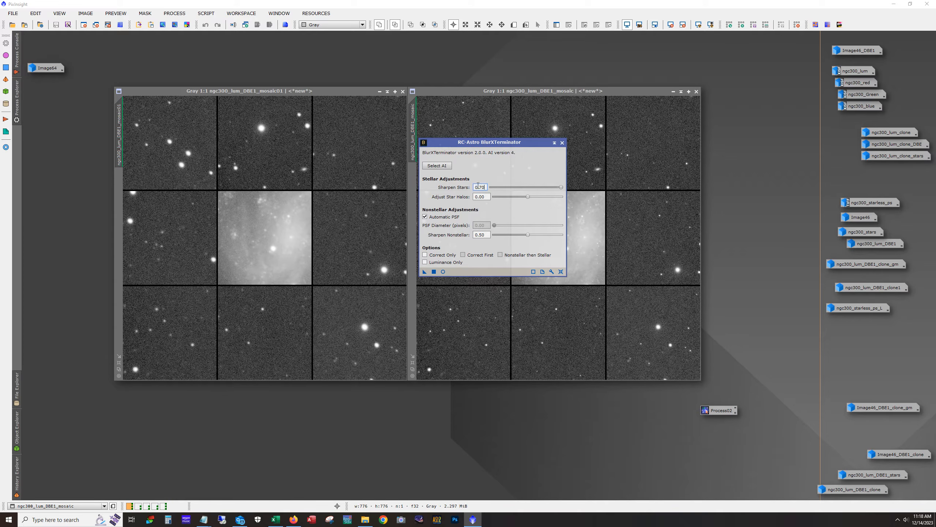
{"action": "left_click_drag", "start_coordinate": [562, 188], "coordinate": [536, 190]}
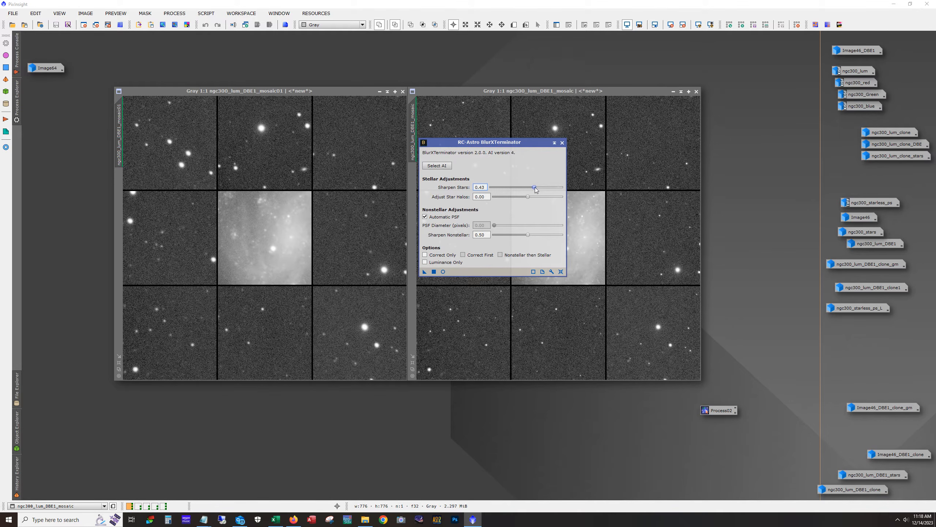
{"action": "left_click", "coordinate": [562, 143]}
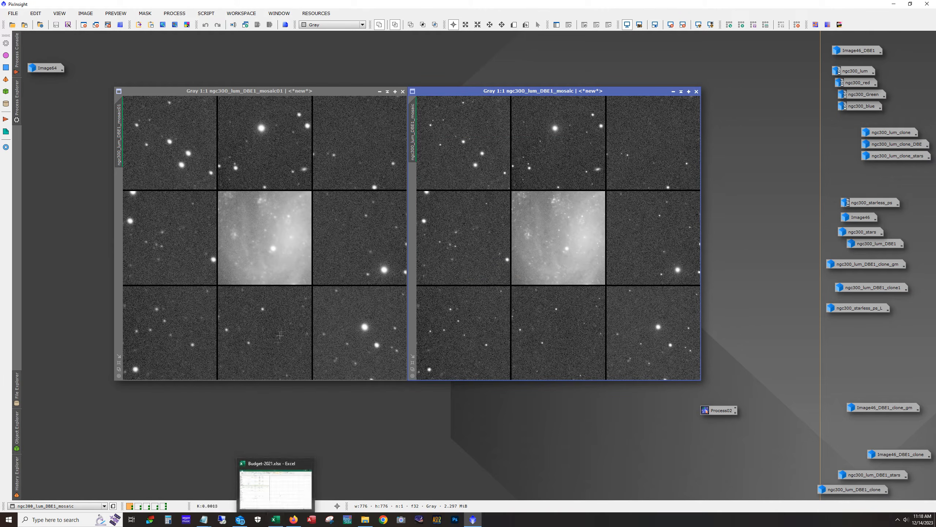
Step: Compare the central galaxy panel of both NGC 300 mosaics at 3:1, and return both to 1:1
{"action": "scroll", "coordinate": [258, 243], "scroll_direction": "up", "scroll_amount": 2}
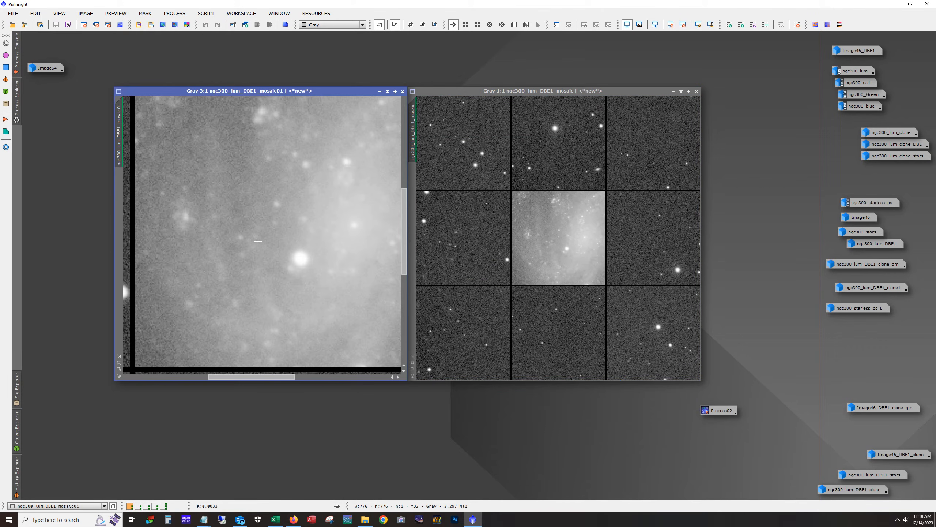
{"action": "scroll", "coordinate": [520, 245], "scroll_direction": "up", "scroll_amount": 2}
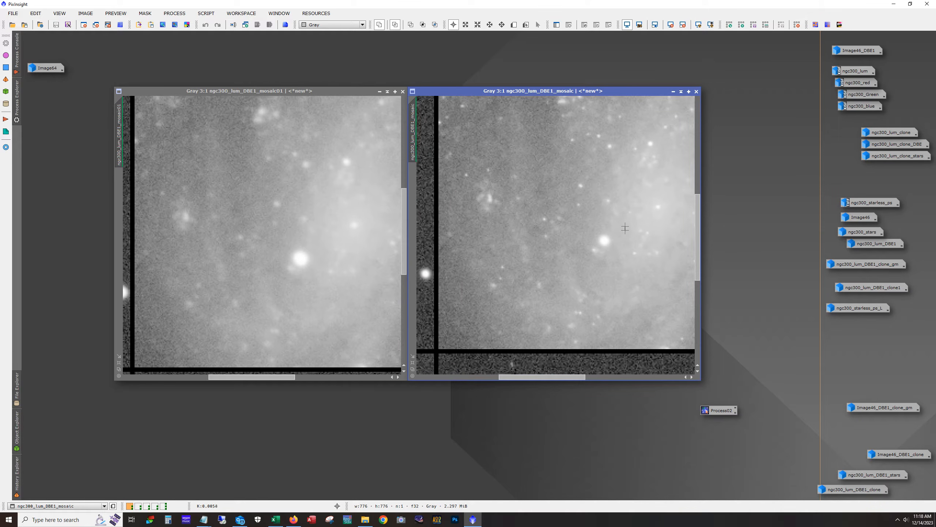
{"action": "scroll", "coordinate": [580, 274], "scroll_direction": "down", "scroll_amount": 3}
{"action": "scroll", "coordinate": [579, 275], "scroll_direction": "up", "scroll_amount": 1}
{"action": "scroll", "coordinate": [253, 267], "scroll_direction": "down", "scroll_amount": 2}
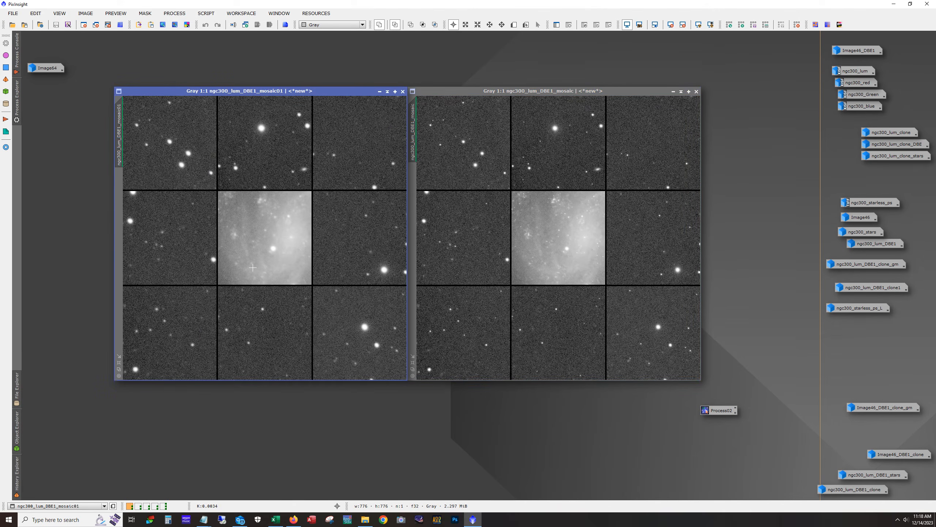
Step: Open Image64, move its window up over the mosaics, and enlarge the window
{"action": "double_click", "coordinate": [47, 68]}
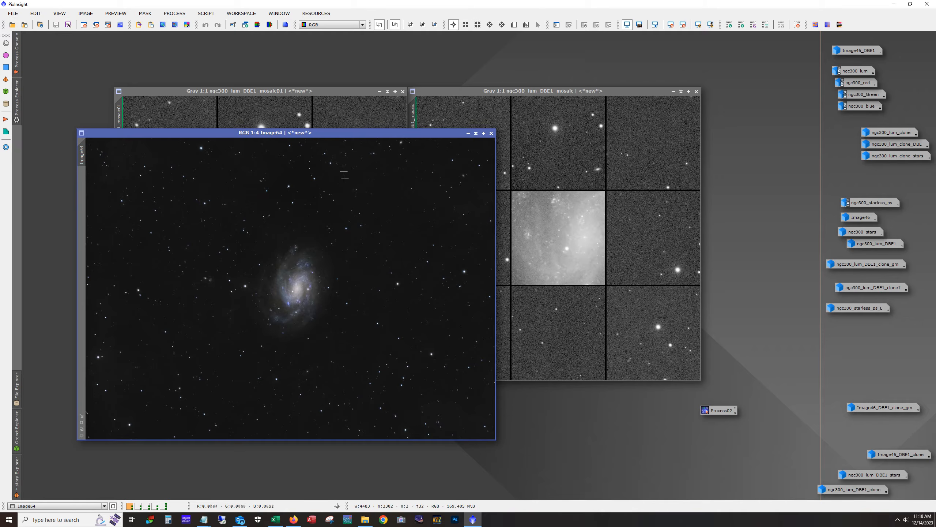
{"action": "left_click_drag", "start_coordinate": [322, 133], "coordinate": [415, 56]}
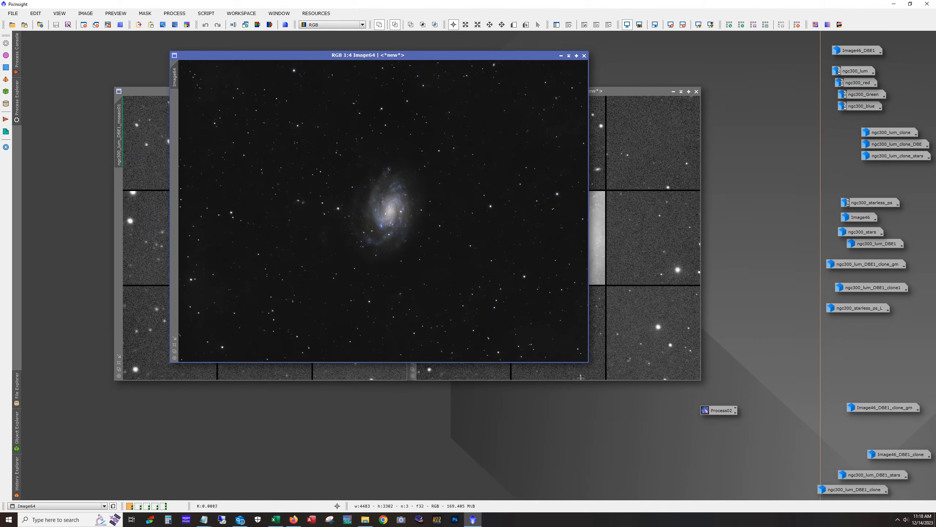
{"action": "left_click_drag", "start_coordinate": [587, 361], "coordinate": [656, 428]}
Step: Examine the stars in Image64 at increasing magnification, up to a single blue star at 7:1
{"action": "scroll", "coordinate": [379, 241], "scroll_direction": "up", "scroll_amount": 2}
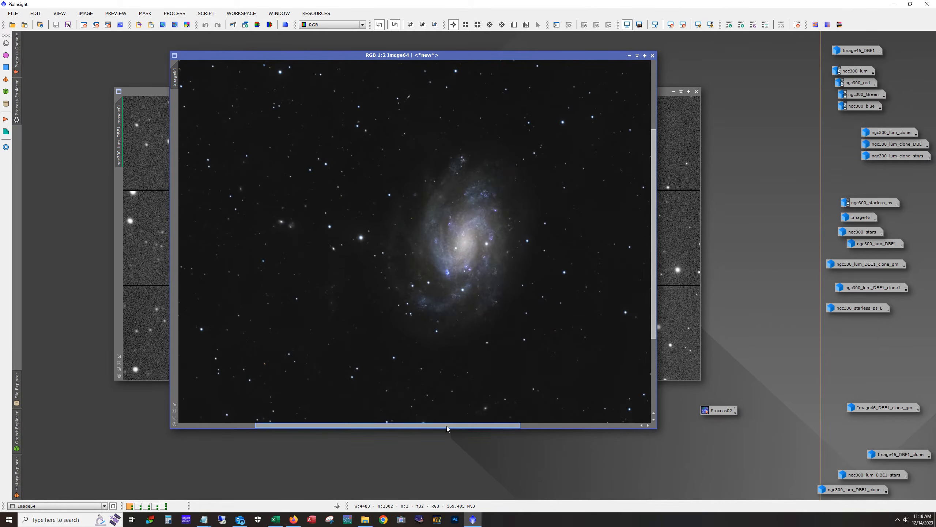
{"action": "scroll", "coordinate": [332, 221], "scroll_direction": "up", "scroll_amount": 2}
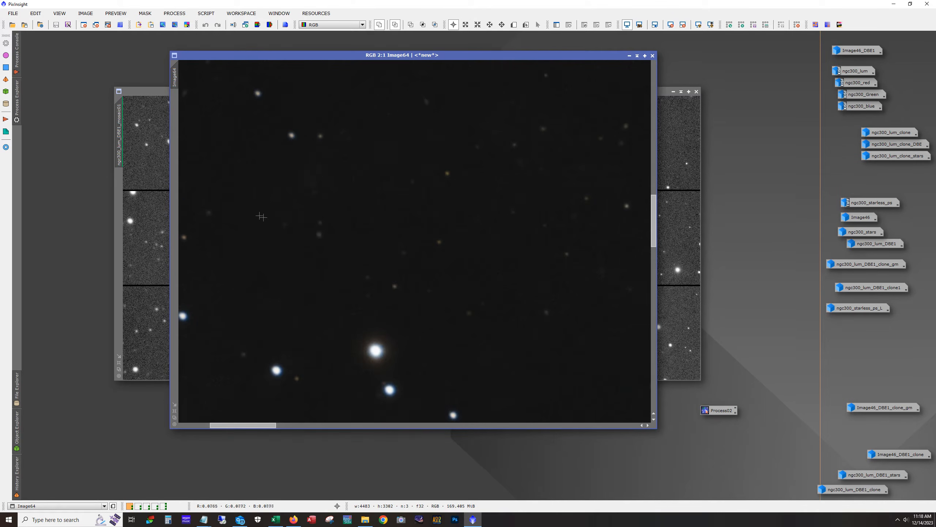
{"action": "left_click_drag", "start_coordinate": [654, 243], "coordinate": [654, 380]}
{"action": "scroll", "coordinate": [404, 212], "scroll_direction": "up", "scroll_amount": 5}
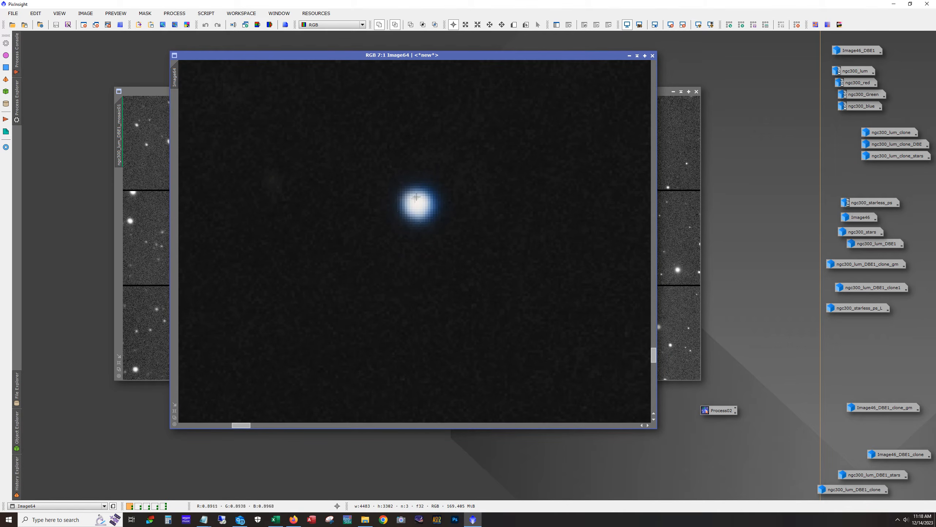
Step: Examine the stars across the lower field of Image64 at 3:1 to 5:1, return to 1:3, and minimize the image
{"action": "left_click_drag", "start_coordinate": [237, 426], "coordinate": [286, 430]}
{"action": "scroll", "coordinate": [301, 378], "scroll_direction": "down", "scroll_amount": 3}
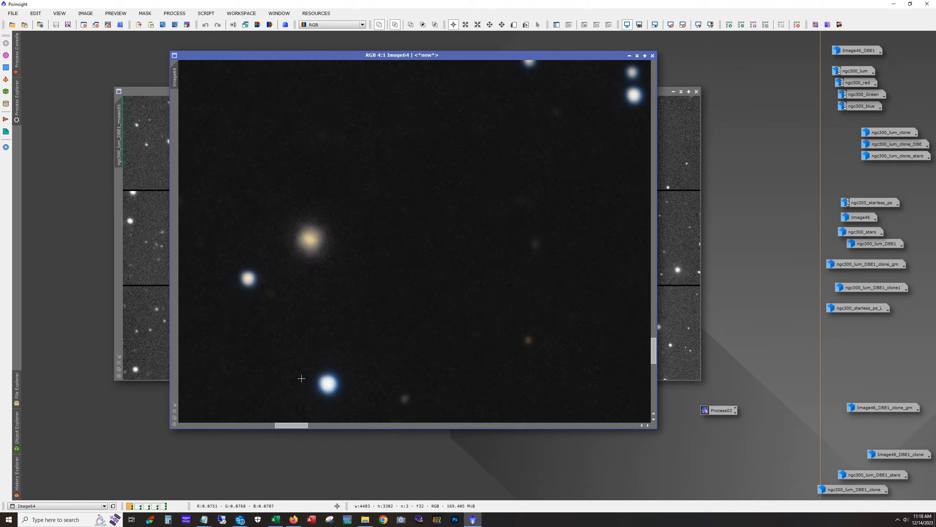
{"action": "scroll", "coordinate": [301, 379], "scroll_direction": "down", "scroll_amount": 3}
{"action": "left_click_drag", "start_coordinate": [300, 427], "coordinate": [450, 429]}
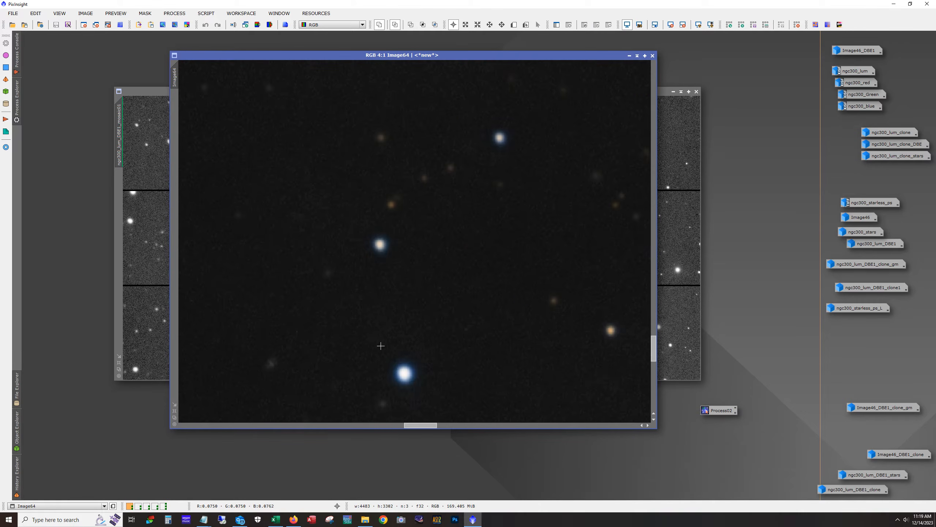
{"action": "scroll", "coordinate": [381, 345], "scroll_direction": "down", "scroll_amount": 3}
{"action": "scroll", "coordinate": [460, 335], "scroll_direction": "up", "scroll_amount": 5}
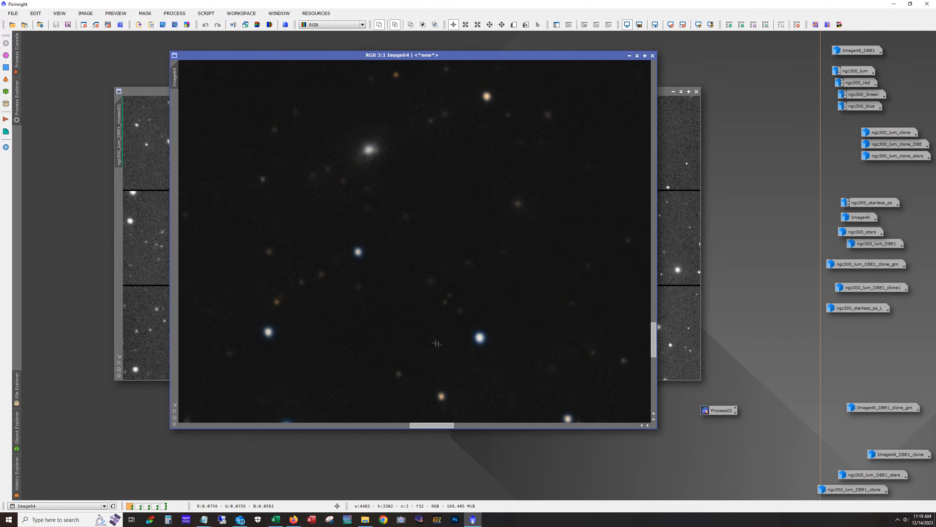
{"action": "scroll", "coordinate": [461, 334], "scroll_direction": "up", "scroll_amount": 4}
{"action": "scroll", "coordinate": [494, 343], "scroll_direction": "down", "scroll_amount": 2}
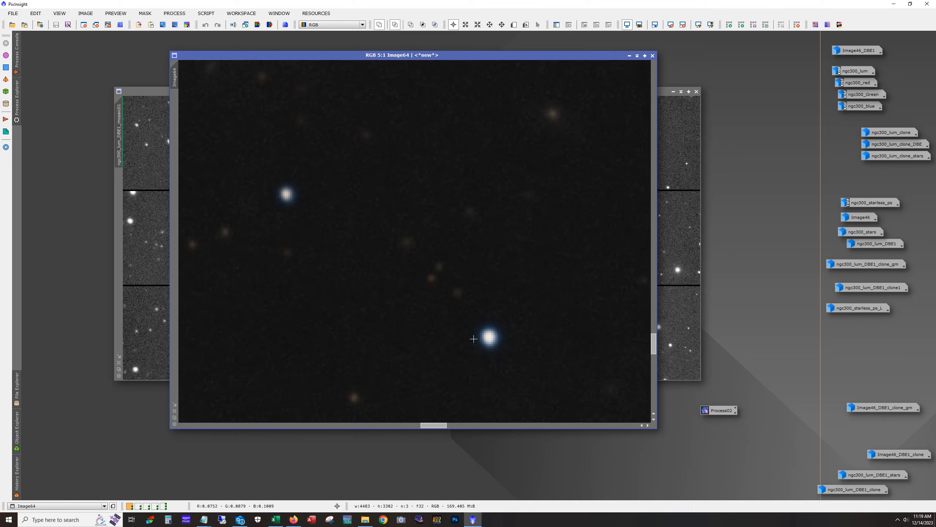
{"action": "scroll", "coordinate": [498, 349], "scroll_direction": "down", "scroll_amount": 7}
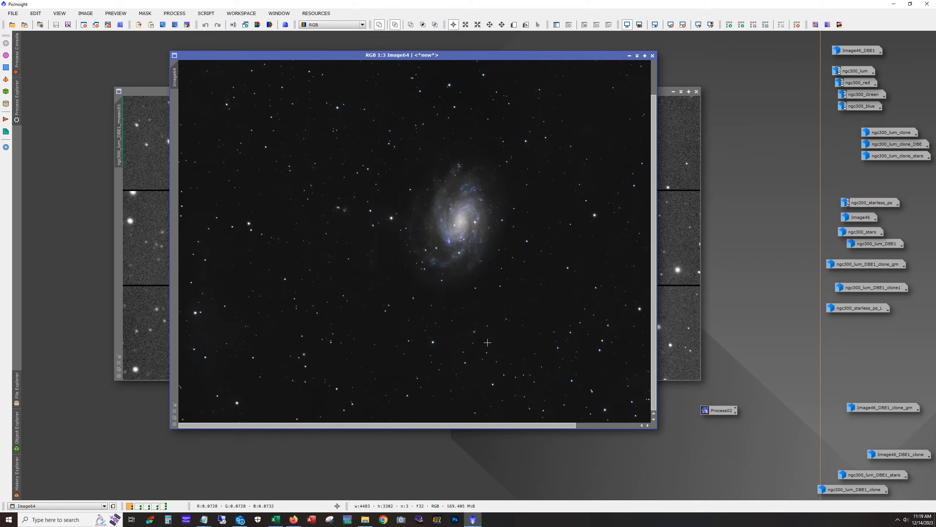
{"action": "left_click", "coordinate": [629, 56]}
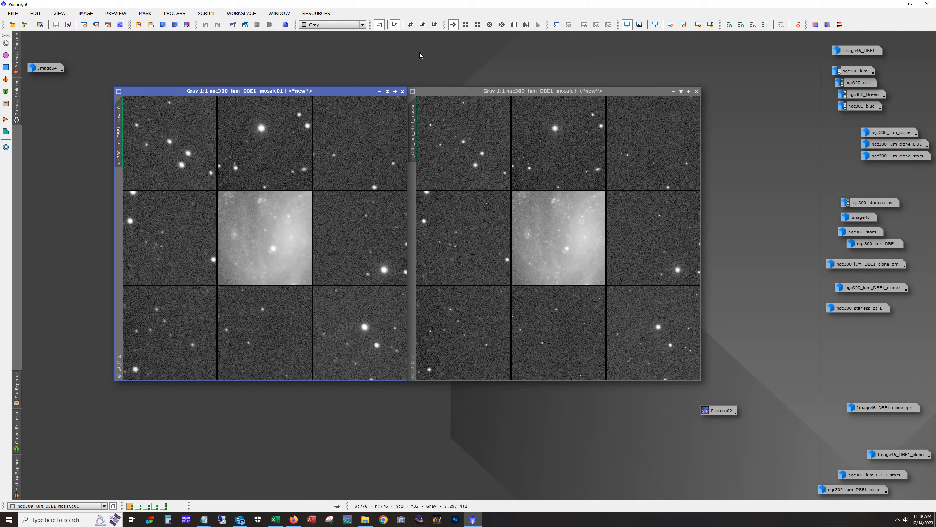
Step: Switch to the second workspace, open Autosave003 to view the whole nebula, and minimize it again
{"action": "left_click", "coordinate": [139, 507]}
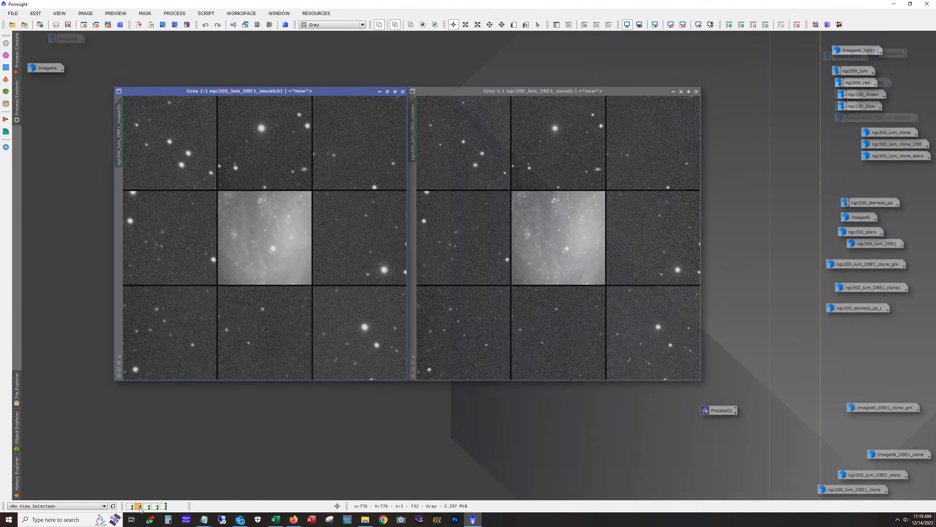
{"action": "mouse_move", "coordinate": [147, 506]}
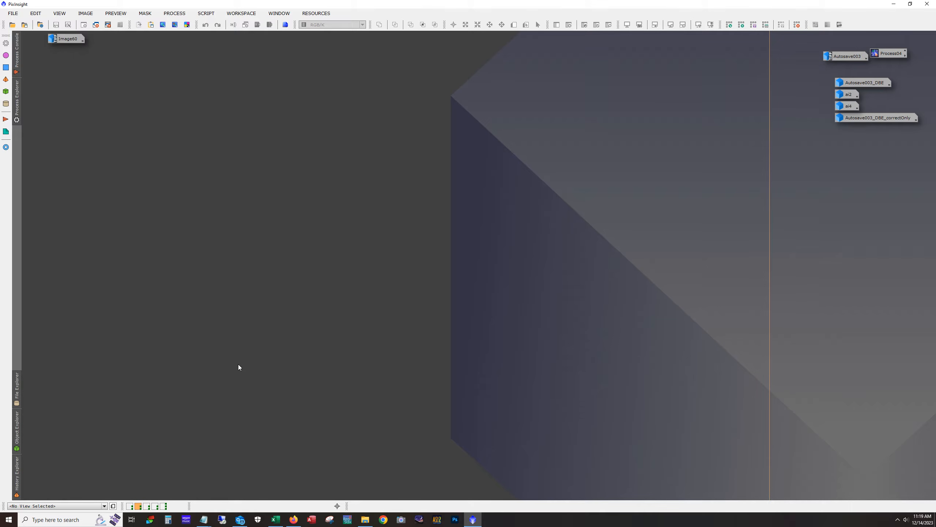
{"action": "double_click", "coordinate": [844, 56]}
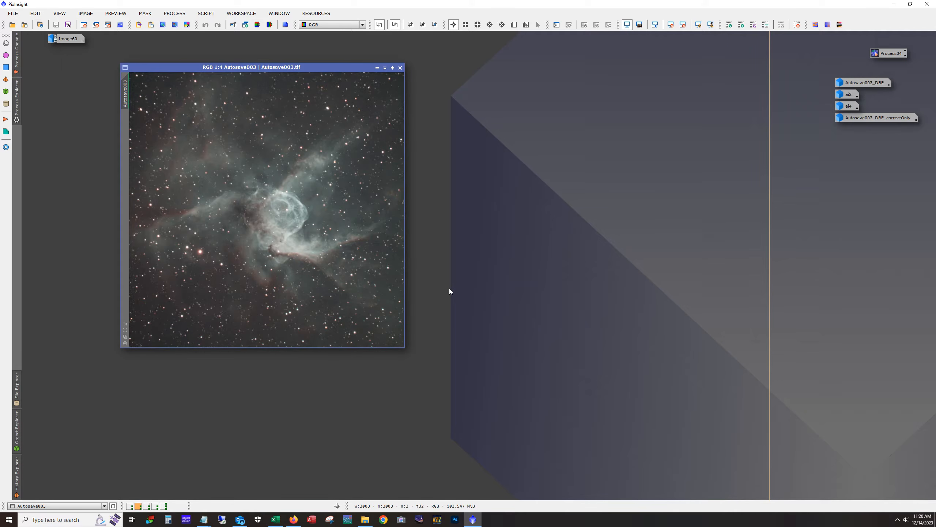
{"action": "left_click", "coordinate": [377, 68]}
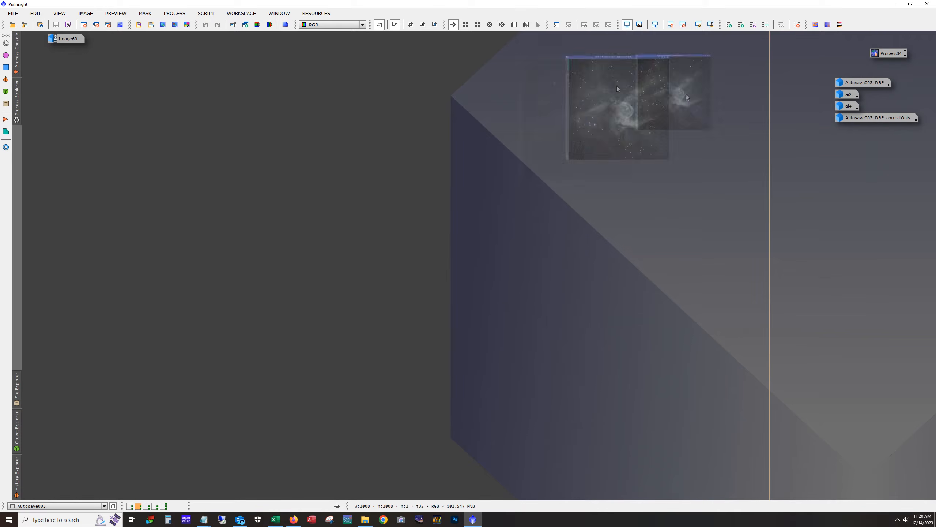
Step: Open Autosave003_DBE, view the whole nebula, and inspect the stars in the image's upper-left corner at 2:1
{"action": "double_click", "coordinate": [863, 82]}
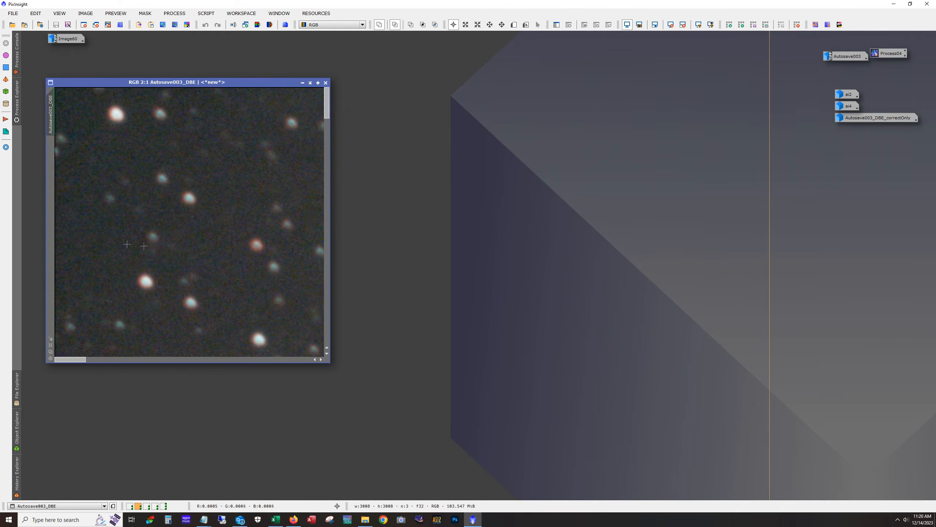
{"action": "scroll", "coordinate": [171, 250], "scroll_direction": "down", "scroll_amount": 5}
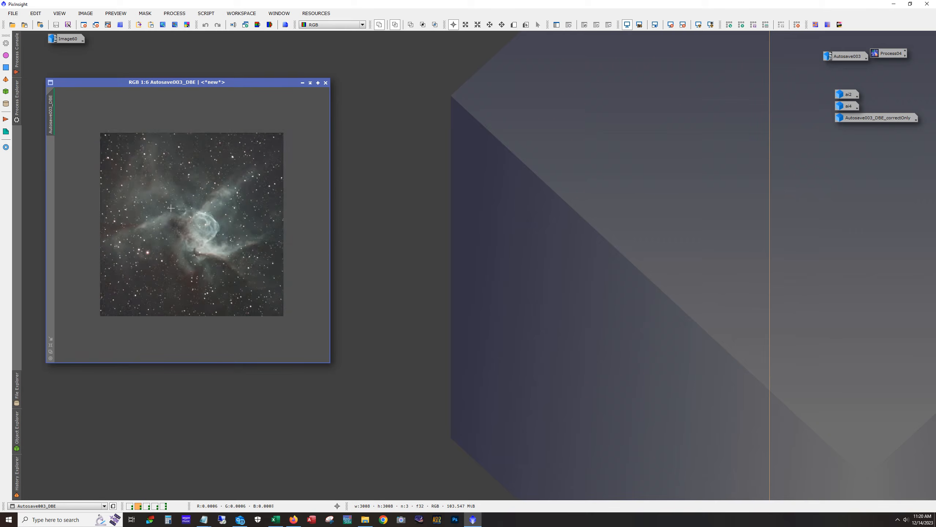
{"action": "scroll", "coordinate": [171, 209], "scroll_direction": "up", "scroll_amount": 1}
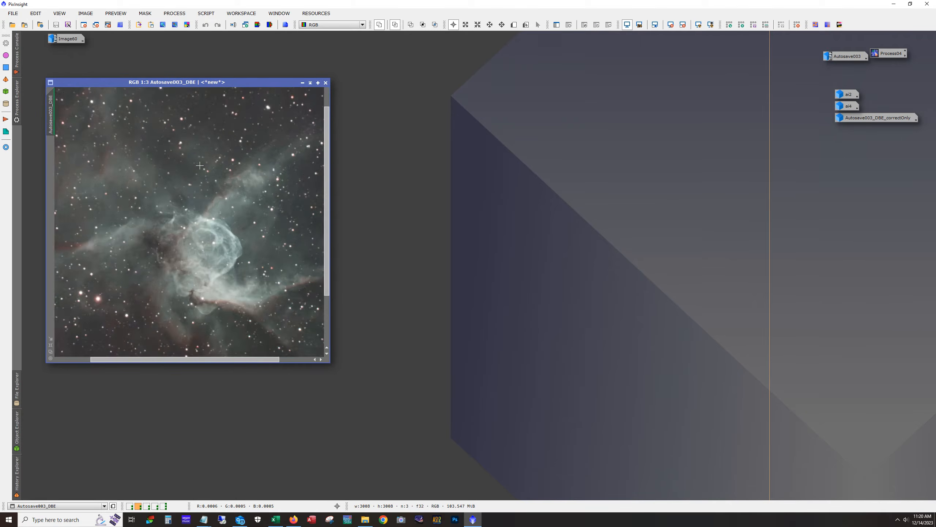
{"action": "scroll", "coordinate": [200, 165], "scroll_direction": "up", "scroll_amount": 4}
{"action": "left_click_drag", "start_coordinate": [185, 361], "coordinate": [68, 359]}
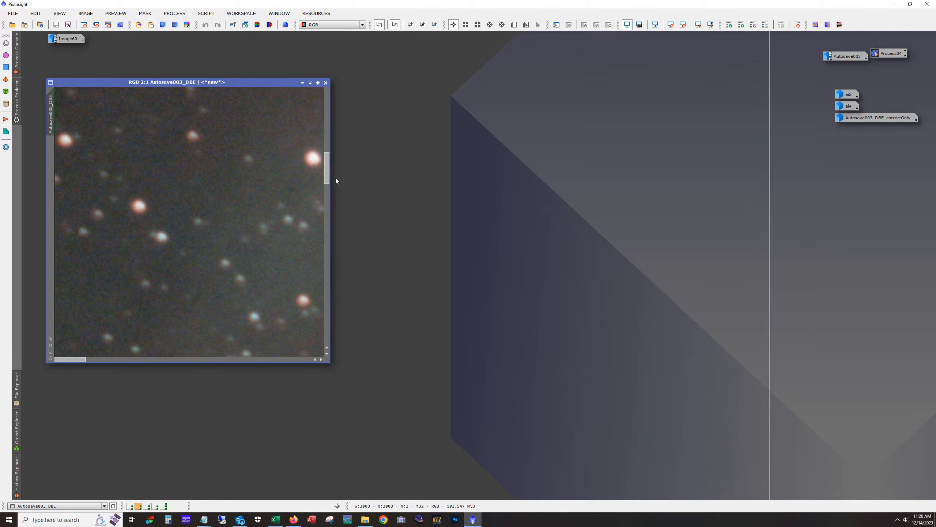
{"action": "left_click_drag", "start_coordinate": [327, 177], "coordinate": [316, 98]}
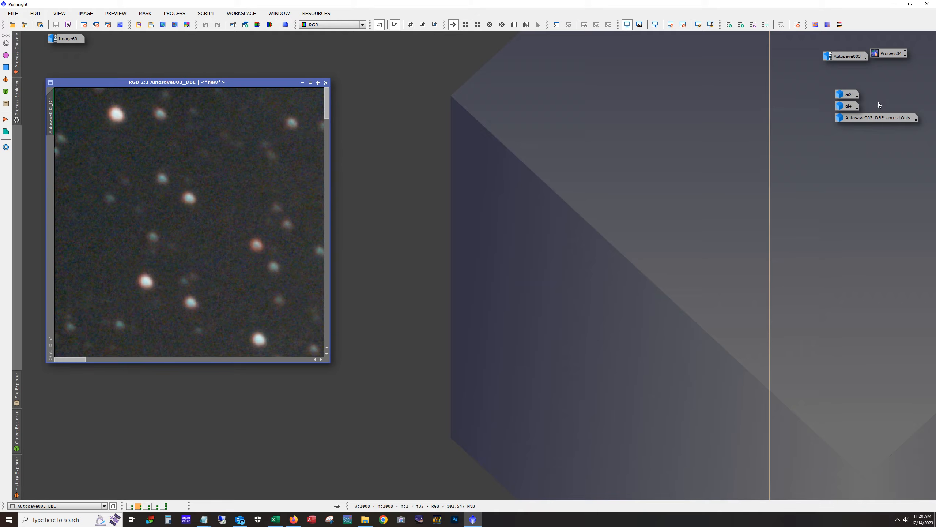
Step: Open Autosave003_DBE_correctOnly, match it to Autosave003_DBE's 2:1 view, compare the corner stars, and minimize the correct-only version
{"action": "double_click", "coordinate": [881, 118]}
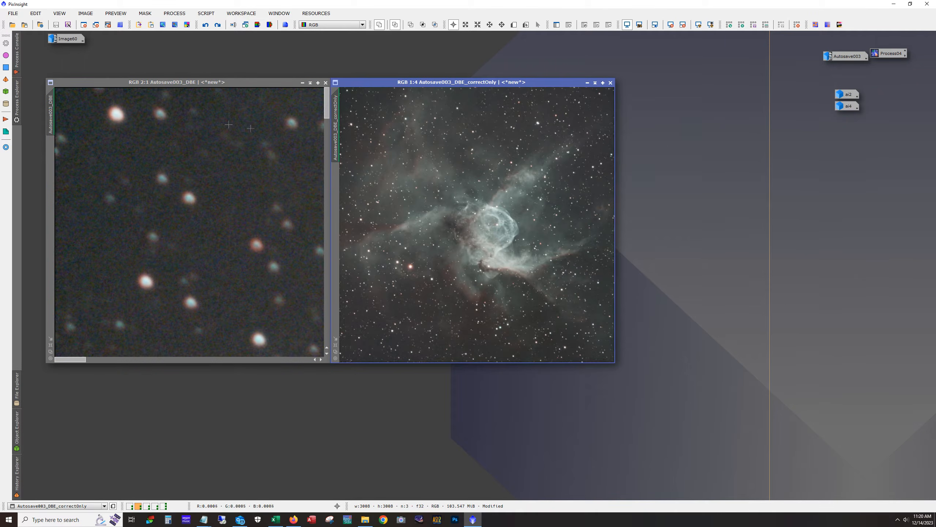
{"action": "left_click_drag", "start_coordinate": [51, 105], "coordinate": [327, 92]}
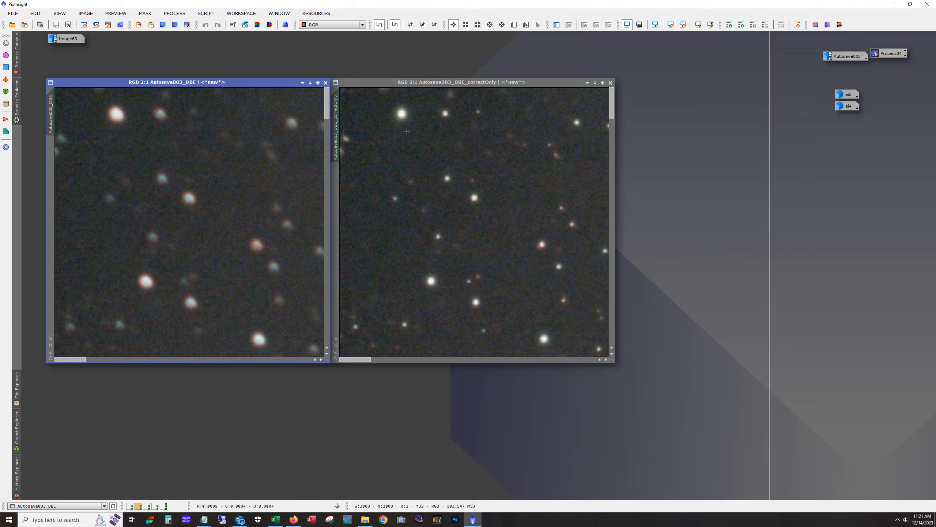
{"action": "left_click", "coordinate": [588, 83]}
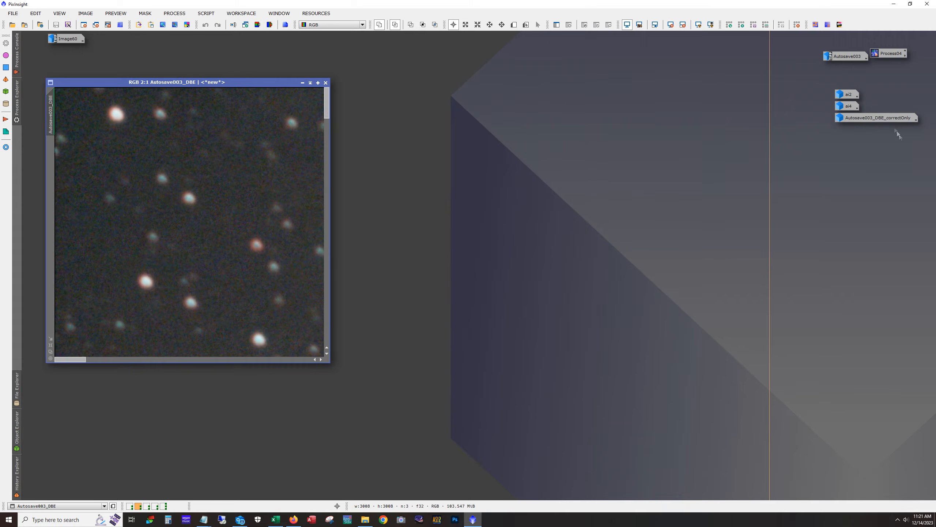
Step: Open ai2 and ai4 in a row beside Autosave003_DBE, move the Autosave003_DBE_correctOnly icon lower, and match both images to the 2:1 corner view
{"action": "double_click", "coordinate": [849, 94]}
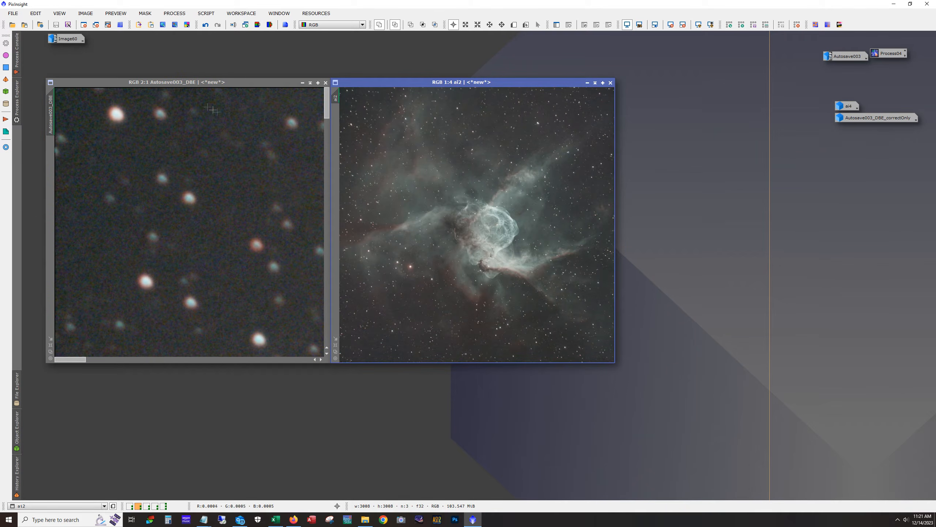
{"action": "left_click_drag", "start_coordinate": [52, 111], "coordinate": [337, 96]}
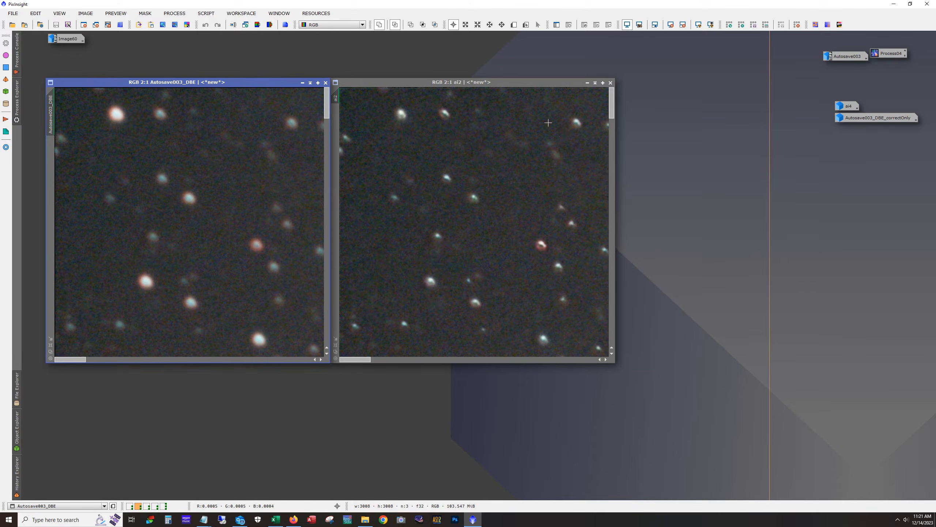
{"action": "double_click", "coordinate": [847, 106]}
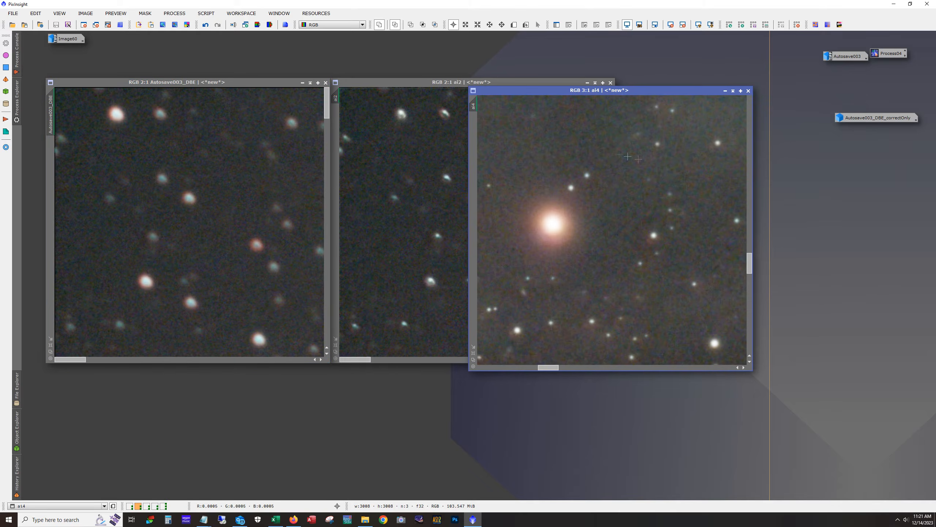
{"action": "left_click_drag", "start_coordinate": [565, 91], "coordinate": [712, 86]}
{"action": "left_click_drag", "start_coordinate": [870, 120], "coordinate": [853, 415]}
{"action": "left_click", "coordinate": [340, 96]}
{"action": "left_click_drag", "start_coordinate": [628, 95], "coordinate": [623, 97]}
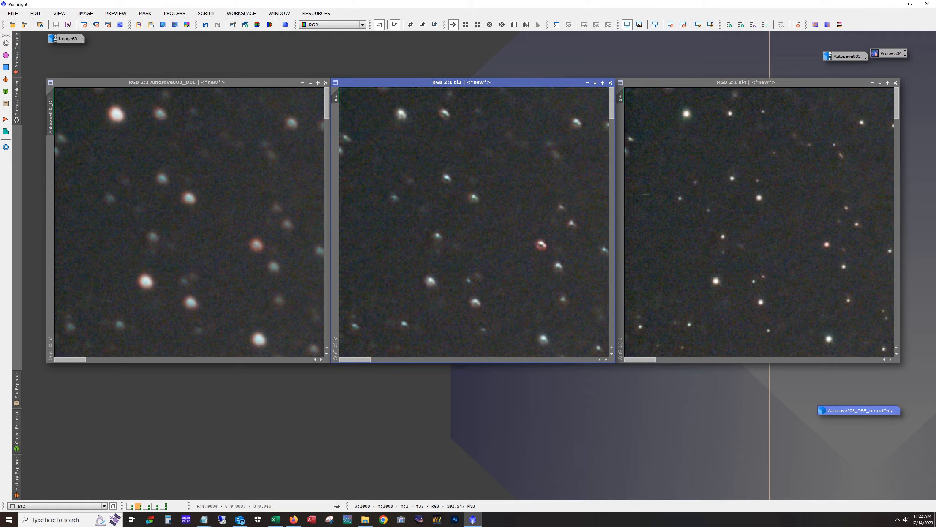
Step: Fit ai4, ai2 and Autosave003_DBE to their windows at 1:4 to compare the full nebula
{"action": "left_click", "coordinate": [699, 197]}
{"action": "key", "text": "ctrl+shift+z"}
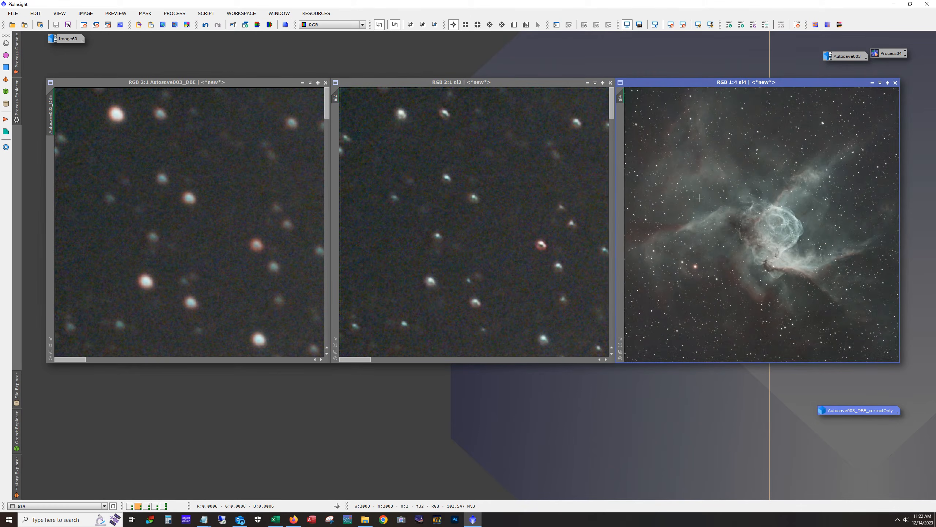
{"action": "left_click", "coordinate": [456, 209]}
{"action": "key", "text": "ctrl+shift+z"}
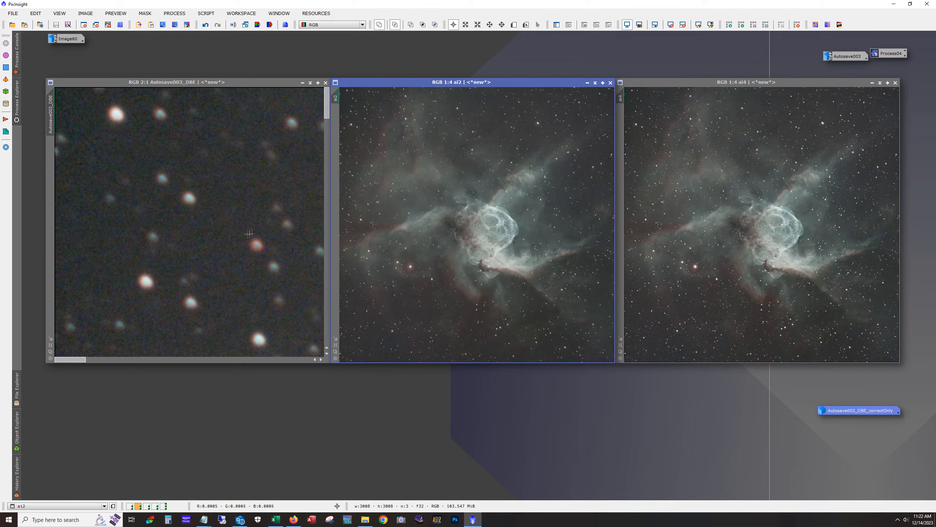
{"action": "left_click", "coordinate": [254, 231]}
{"action": "key", "text": "ctrl+shift+z"}
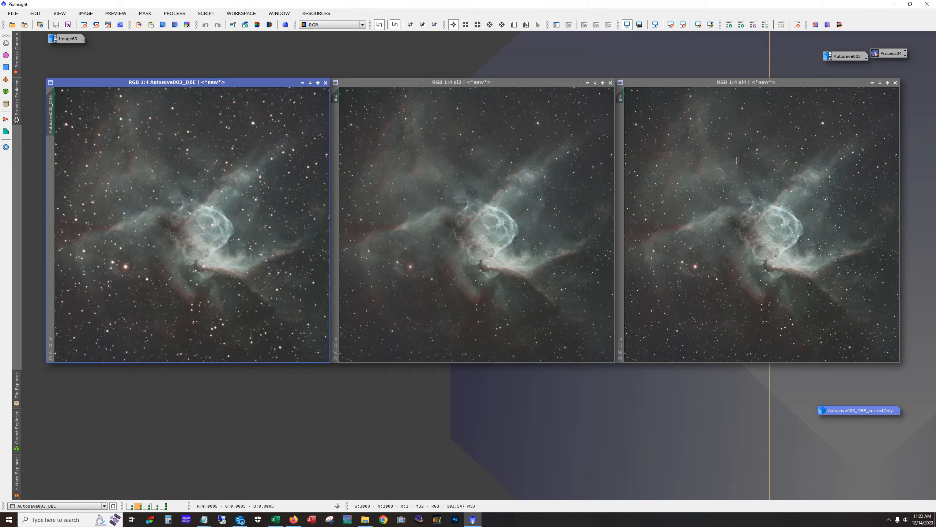
Step: Move ai4 over the other images, enlarge its window, and examine the nebula at 1:3
{"action": "left_click", "coordinate": [736, 85]}
{"action": "left_click_drag", "start_coordinate": [736, 85], "coordinate": [372, 58]}
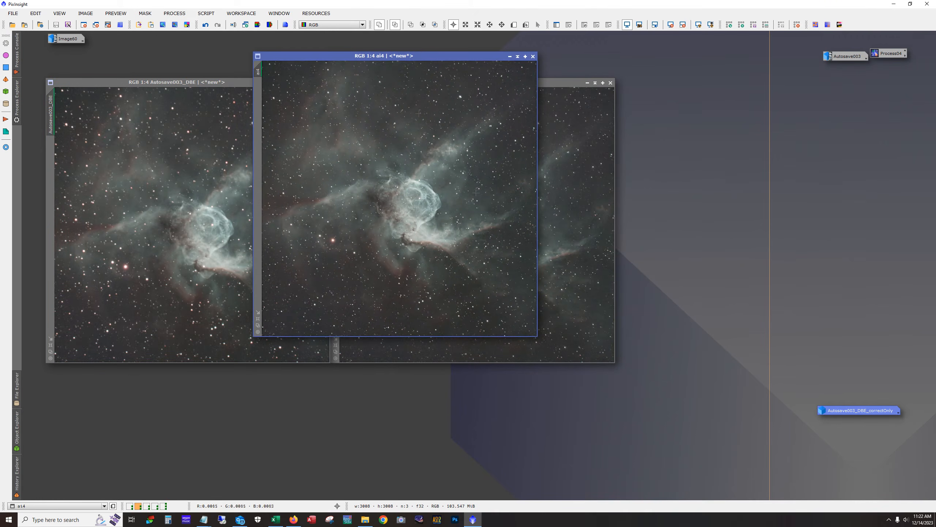
{"action": "left_click_drag", "start_coordinate": [535, 338], "coordinate": [697, 471]}
{"action": "scroll", "coordinate": [619, 317], "scroll_direction": "up", "scroll_amount": 1}
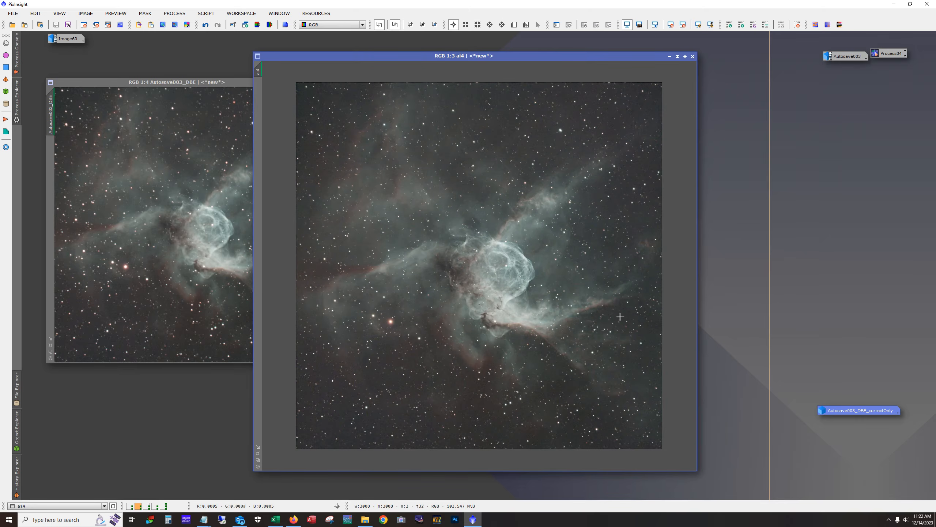
{"action": "key", "text": "ctrl+F12"}
{"action": "key", "text": "ctrl+F12"}
{"action": "key", "text": "ctrl+F12"}
{"action": "key", "text": "ctrl+F12"}
Step: Minimize ai4, ai2 and Autosave003_DBE, and open Image60 to view the finished nebula image
{"action": "left_click", "coordinate": [669, 56]}
{"action": "left_click", "coordinate": [588, 82]}
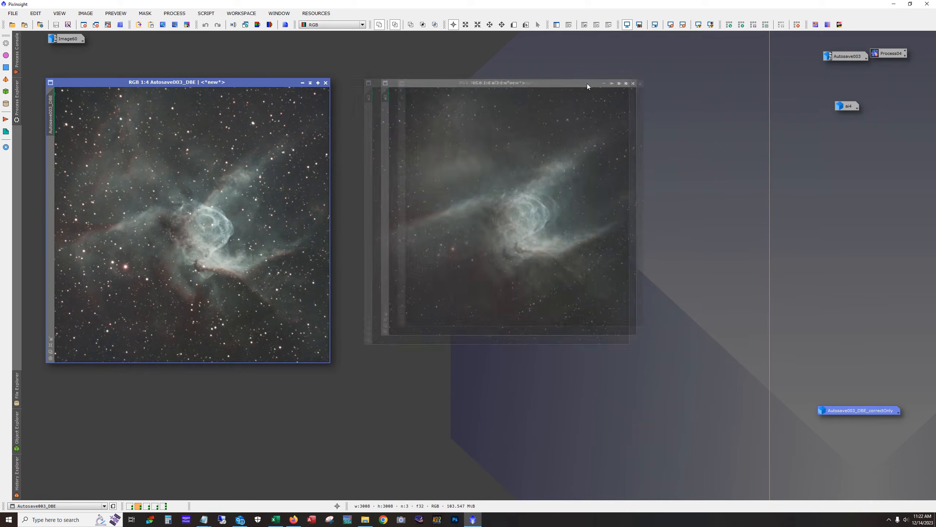
{"action": "left_click", "coordinate": [302, 83]}
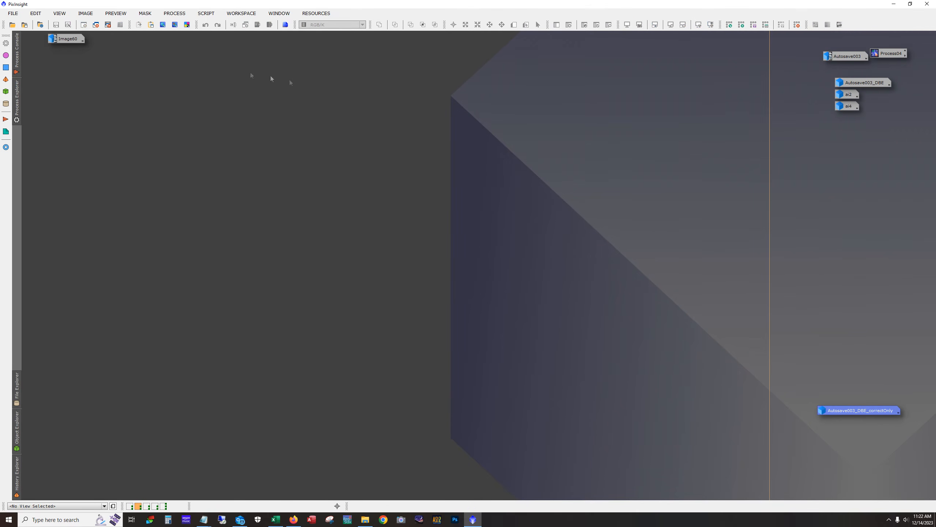
{"action": "double_click", "coordinate": [84, 41]}
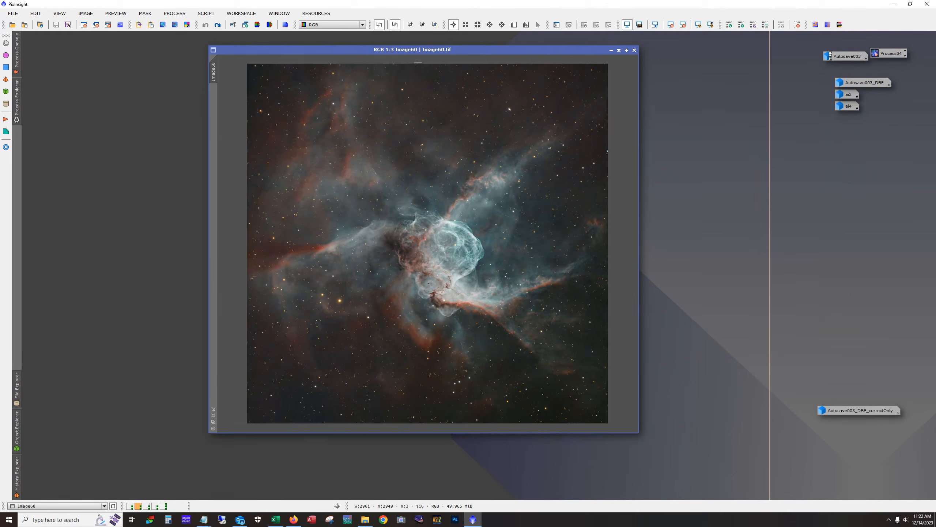
{"action": "left_click_drag", "start_coordinate": [412, 50], "coordinate": [392, 47]}
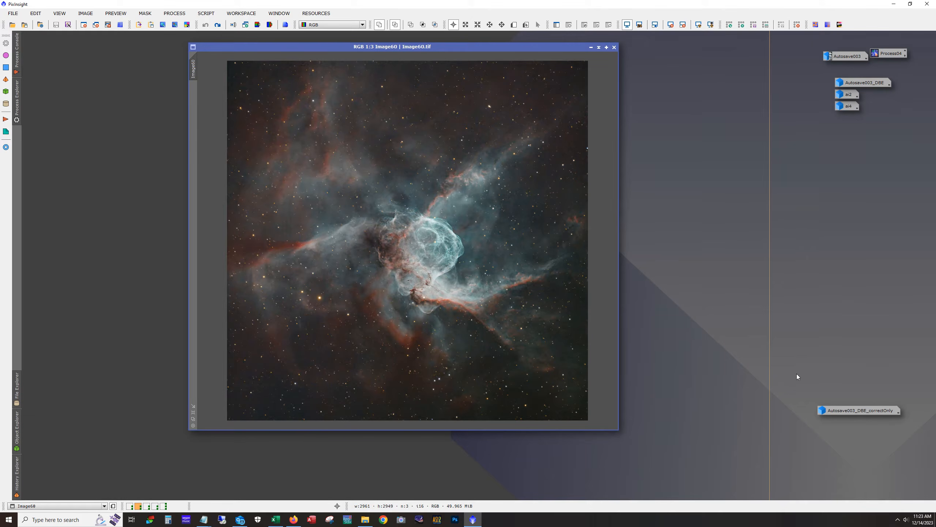
Step: Switch to the third workspace and open horse_4hr37min_DBE, horse_4hr37min_DBE_ai2 and horse_4hr37min_DBE_ai4 side by side
{"action": "key", "text": "ctrl+shift+Right"}
{"action": "double_click", "coordinate": [68, 430]}
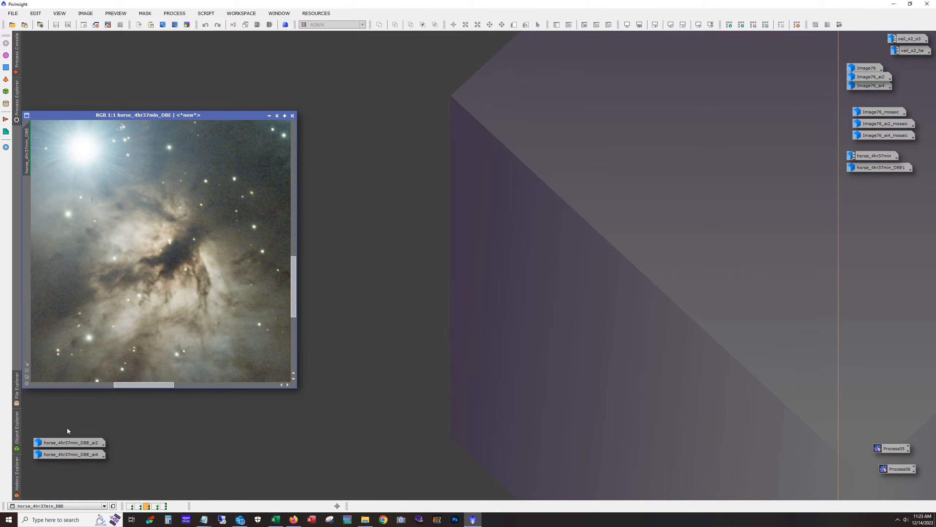
{"action": "double_click", "coordinate": [62, 443]}
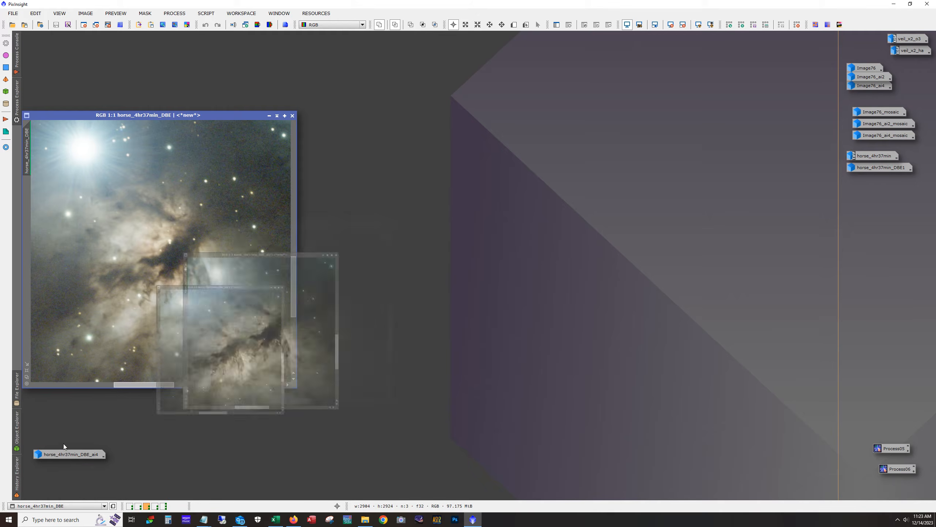
{"action": "double_click", "coordinate": [62, 454]}
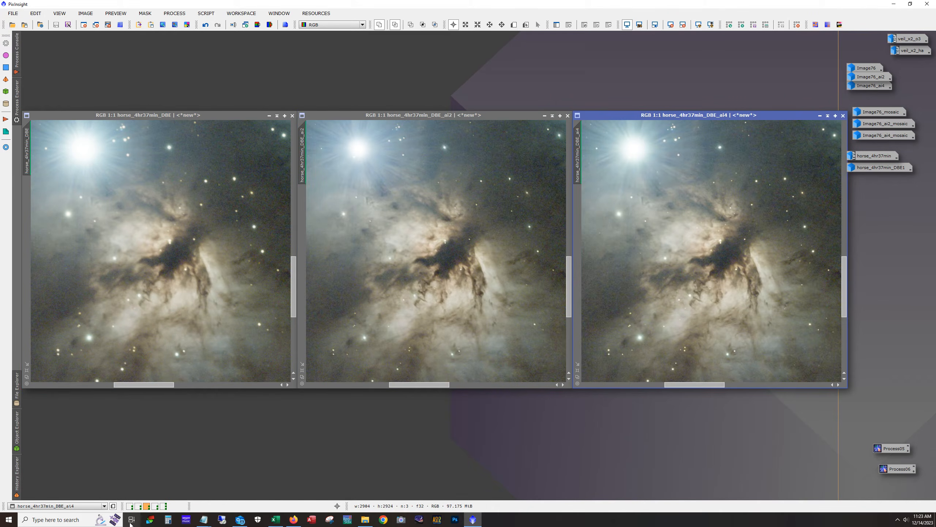
Step: Examine horse_4hr37min_DBE close up and at 1:4, and match its view to horse_4hr37min_DBE_ai2 at 1:1
{"action": "scroll", "coordinate": [196, 286], "scroll_direction": "down", "scroll_amount": 4}
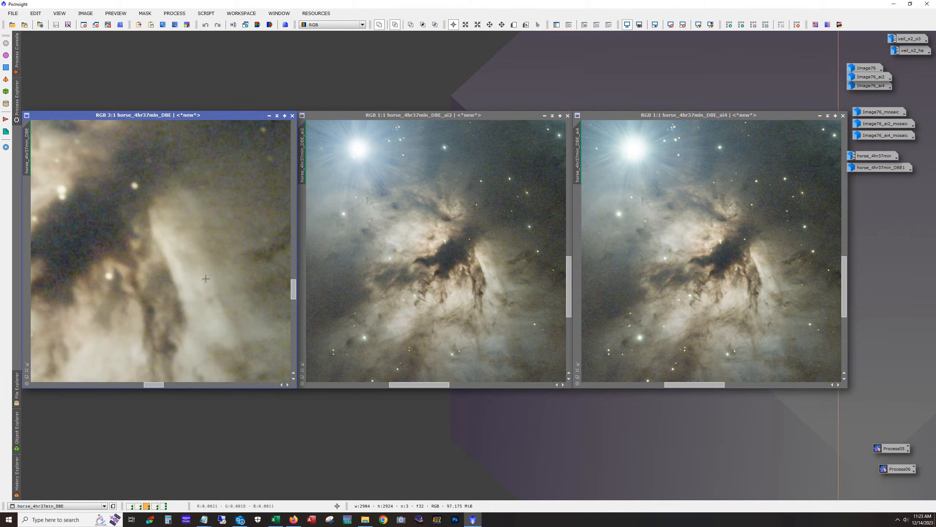
{"action": "scroll", "coordinate": [197, 286], "scroll_direction": "up", "scroll_amount": 1}
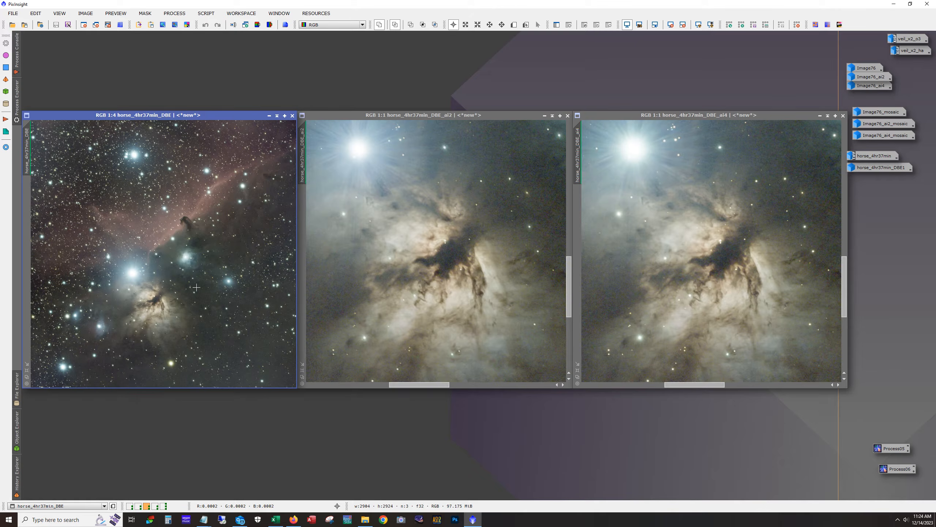
{"action": "left_click_drag", "start_coordinate": [302, 160], "coordinate": [32, 163]}
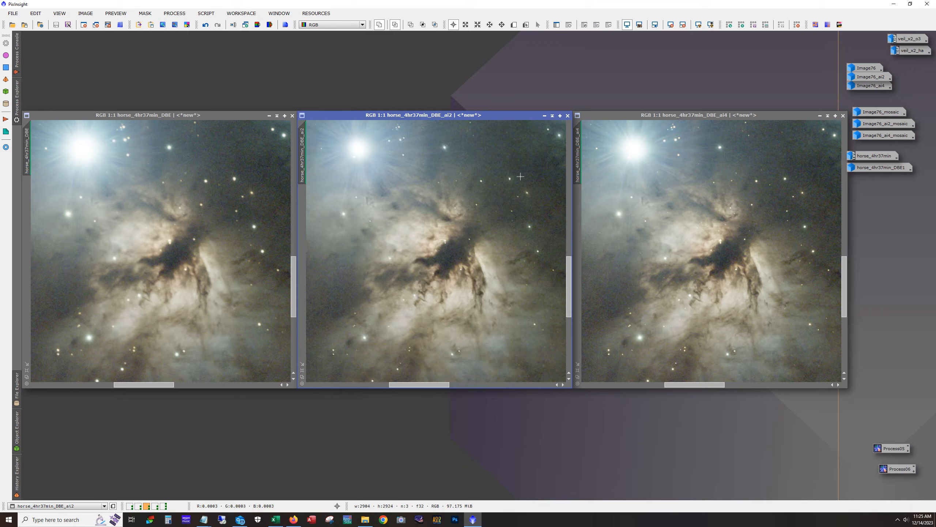
Step: Compare the stars beside the nebula in horse_4hr37min_DBE_ai2 and horse_4hr37min_DBE_ai4 at 4:1 and 3:1
{"action": "scroll", "coordinate": [520, 177], "scroll_direction": "up", "scroll_amount": 3}
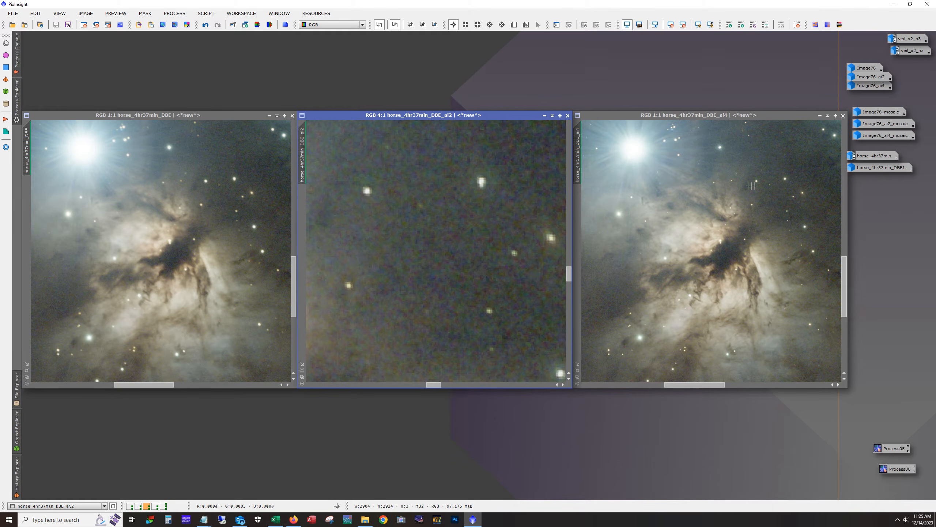
{"action": "scroll", "coordinate": [768, 215], "scroll_direction": "up", "scroll_amount": 2}
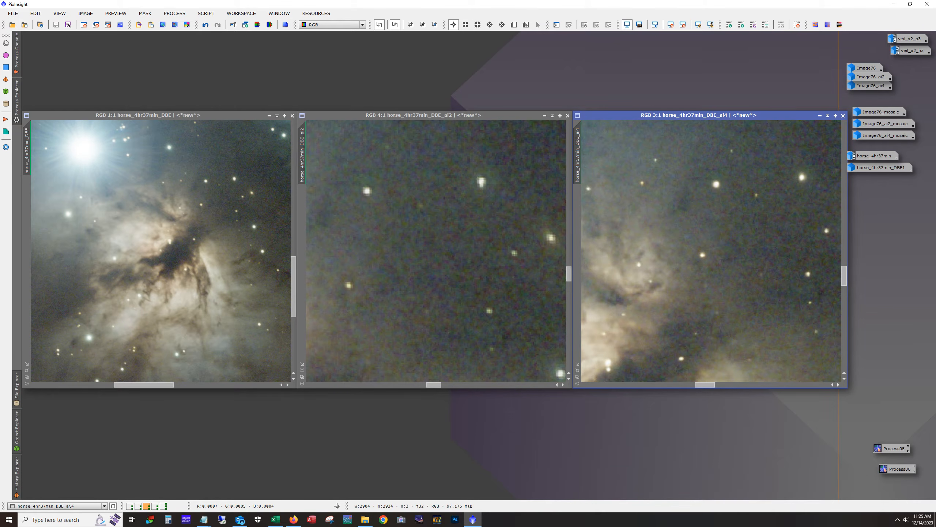
{"action": "scroll", "coordinate": [744, 197], "scroll_direction": "up", "scroll_amount": 1}
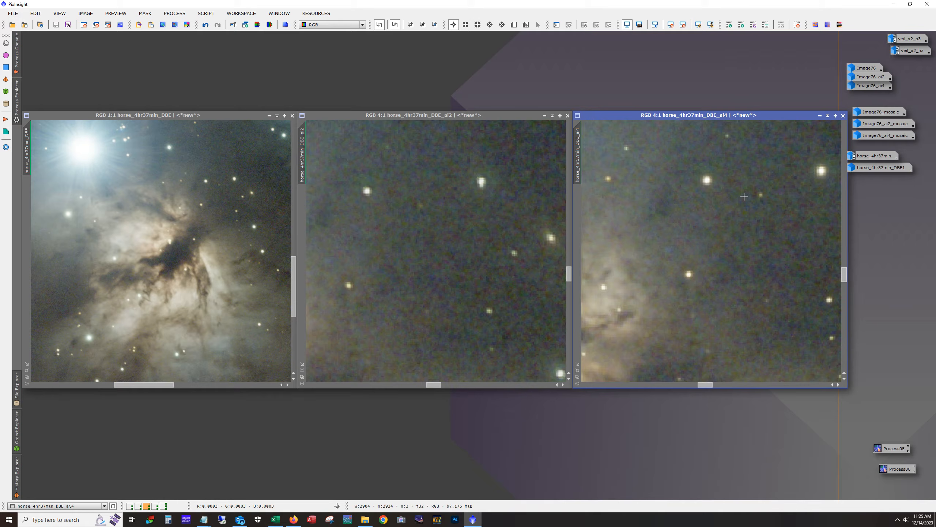
{"action": "scroll", "coordinate": [743, 196], "scroll_direction": "down", "scroll_amount": 1}
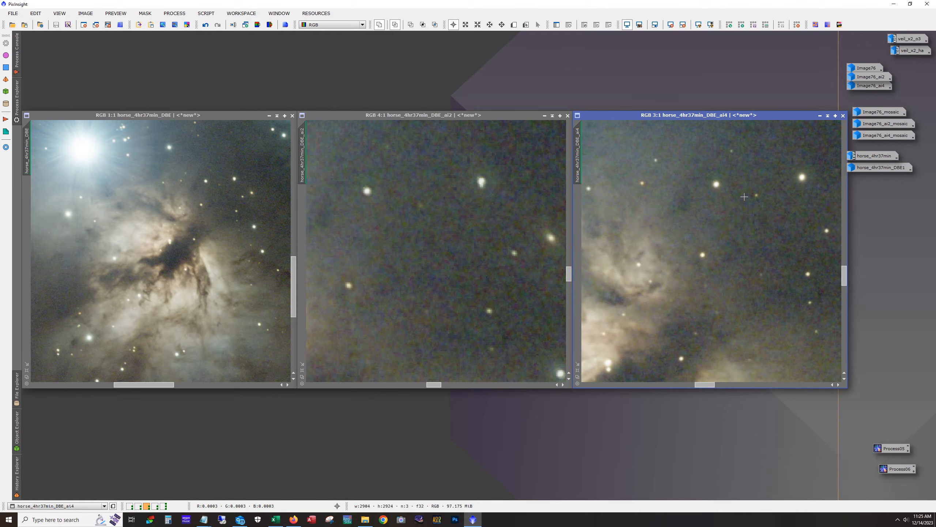
{"action": "scroll", "coordinate": [465, 277], "scroll_direction": "down", "scroll_amount": 1}
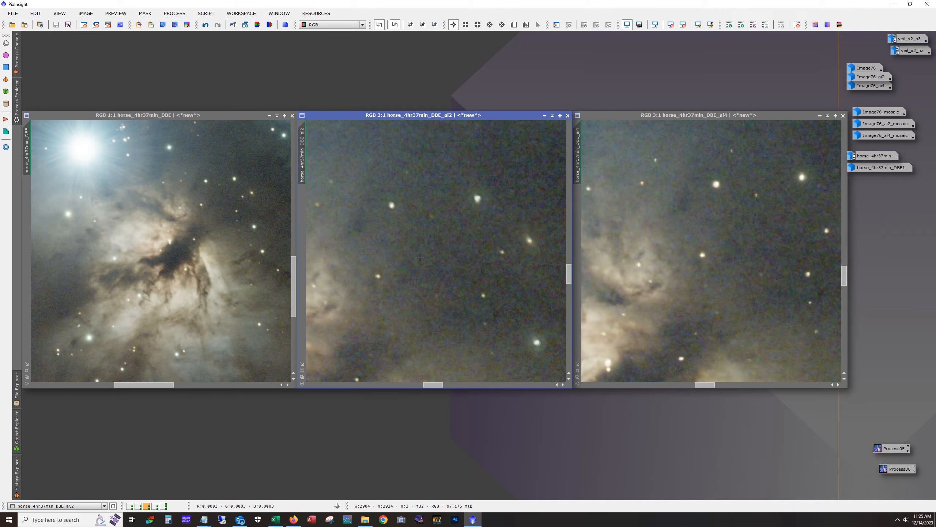
Step: Show the lower-right corner of horse_4hr37min_DBE_ai2 at 2:1 and match the original and AI4 images to that view
{"action": "scroll", "coordinate": [420, 257], "scroll_direction": "down", "scroll_amount": 6}
{"action": "scroll", "coordinate": [420, 258], "scroll_direction": "up", "scroll_amount": 1}
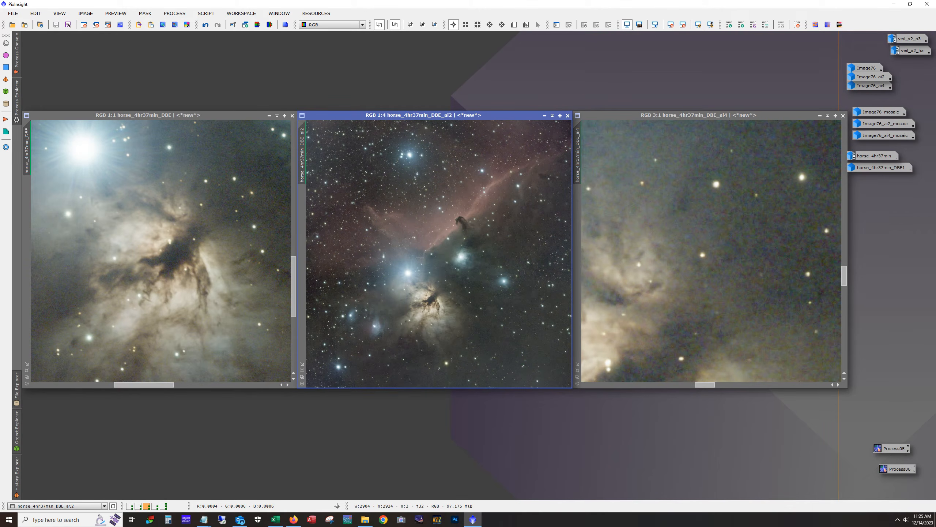
{"action": "scroll", "coordinate": [447, 263], "scroll_direction": "up", "scroll_amount": 3}
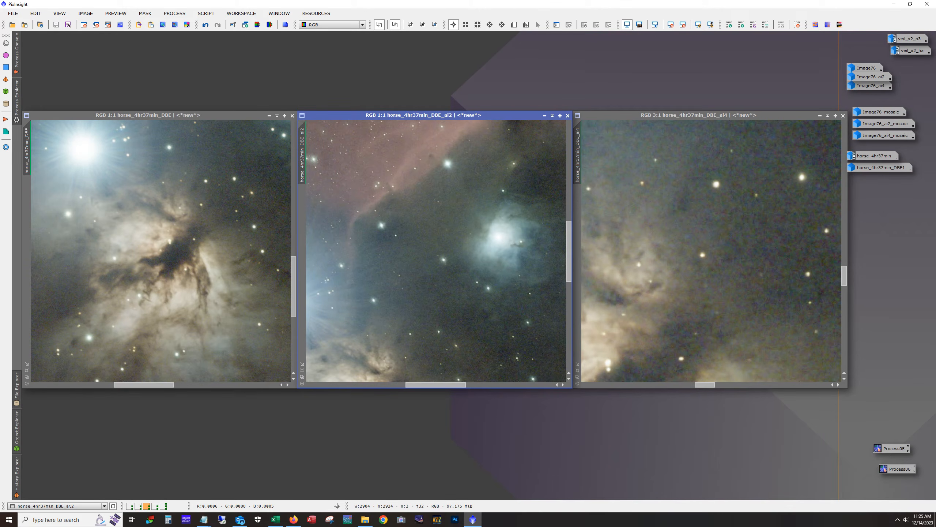
{"action": "scroll", "coordinate": [445, 260], "scroll_direction": "up", "scroll_amount": 1}
{"action": "left_click_drag", "start_coordinate": [448, 385], "coordinate": [553, 396]}
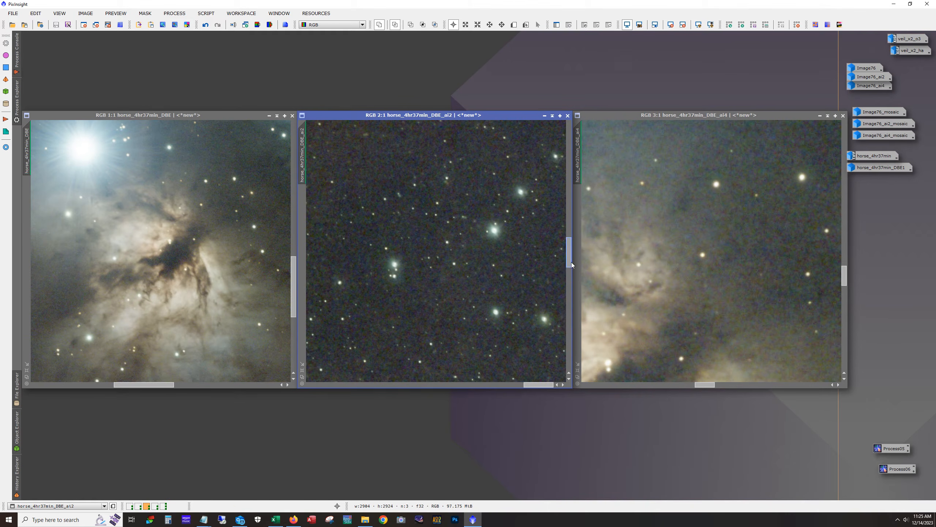
{"action": "left_click_drag", "start_coordinate": [571, 262], "coordinate": [570, 360]}
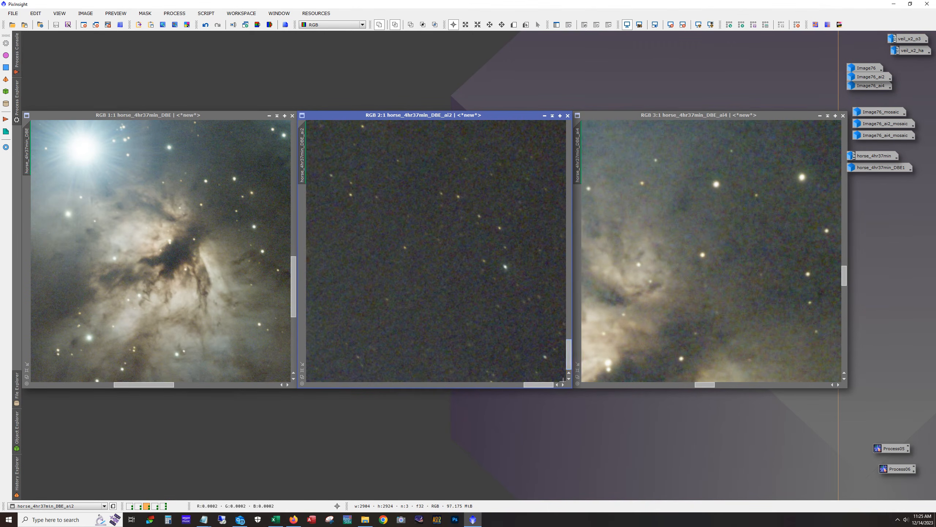
{"action": "left_click_drag", "start_coordinate": [302, 157], "coordinate": [32, 147]}
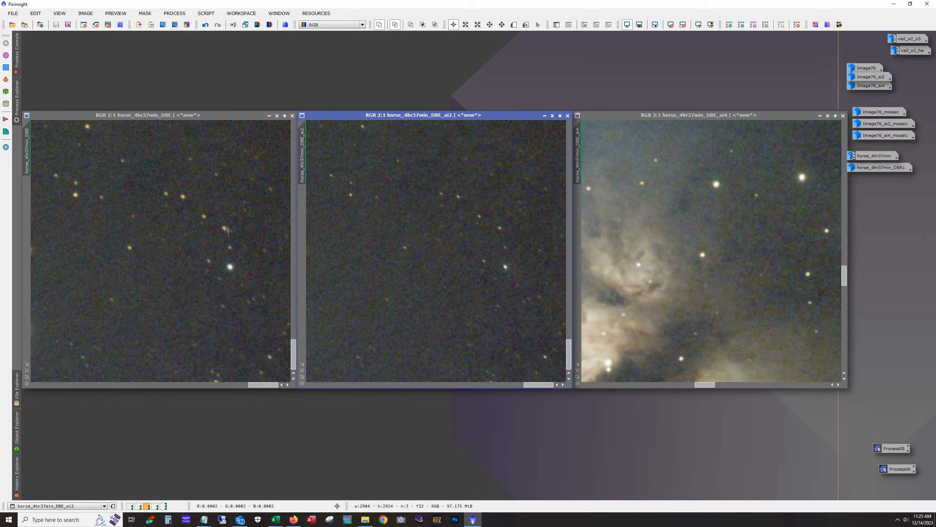
{"action": "left_click_drag", "start_coordinate": [302, 148], "coordinate": [580, 158]}
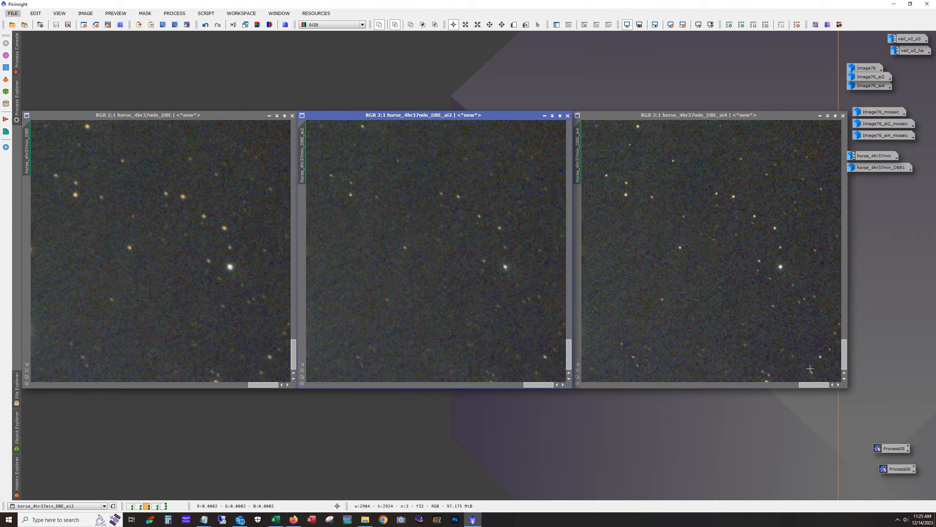
Step: Minimize horse_4hr37min_DBE_ai4, horse_4hr37min_DBE_ai2 and horse_4hr37min_DBE
{"action": "left_click", "coordinate": [820, 115]}
{"action": "left_click", "coordinate": [544, 116]}
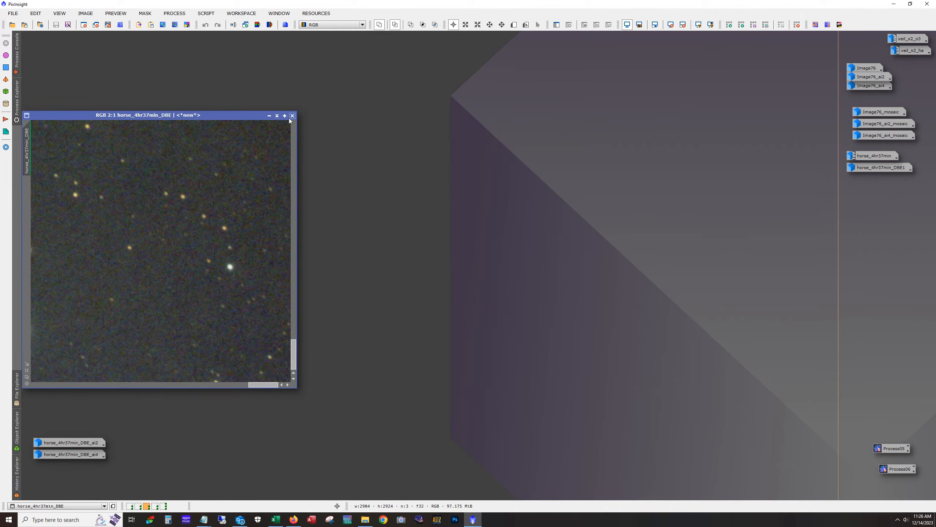
{"action": "left_click", "coordinate": [269, 116]}
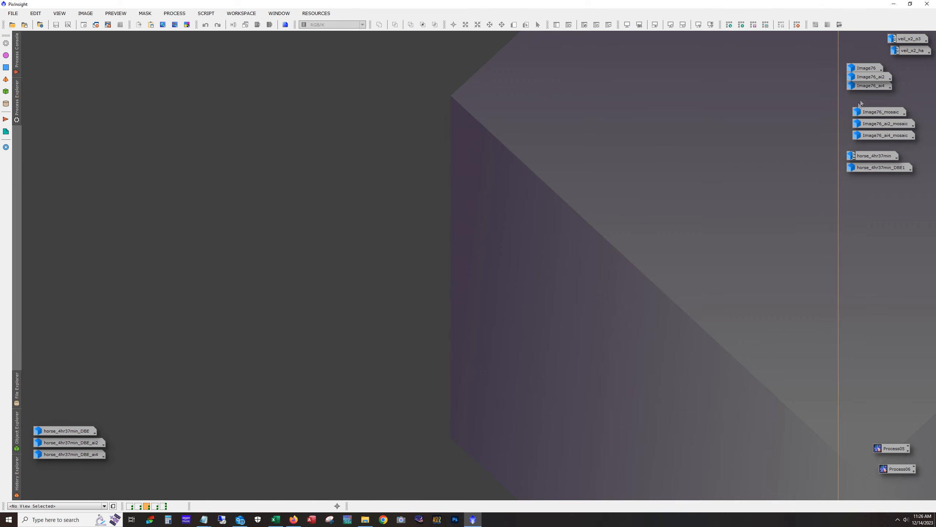
Step: Open Image76, Image76_ai2 and Image76_ai4, and show the AI2 and AI4 versions side by side at 1:7
{"action": "double_click", "coordinate": [862, 67]}
{"action": "left_click_drag", "start_coordinate": [292, 82], "coordinate": [249, 43]}
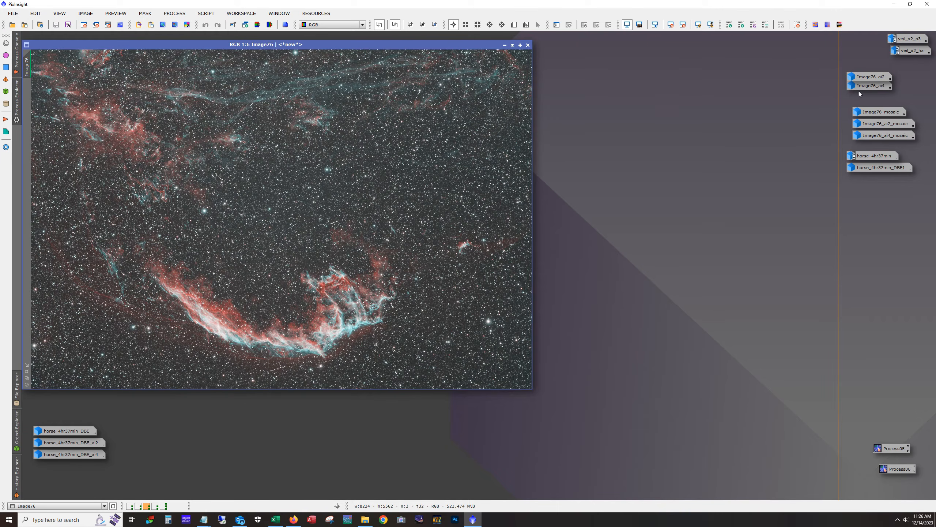
{"action": "double_click", "coordinate": [859, 77]}
{"action": "scroll", "coordinate": [169, 210], "scroll_direction": "down", "scroll_amount": 7}
{"action": "scroll", "coordinate": [169, 208], "scroll_direction": "up", "scroll_amount": 1}
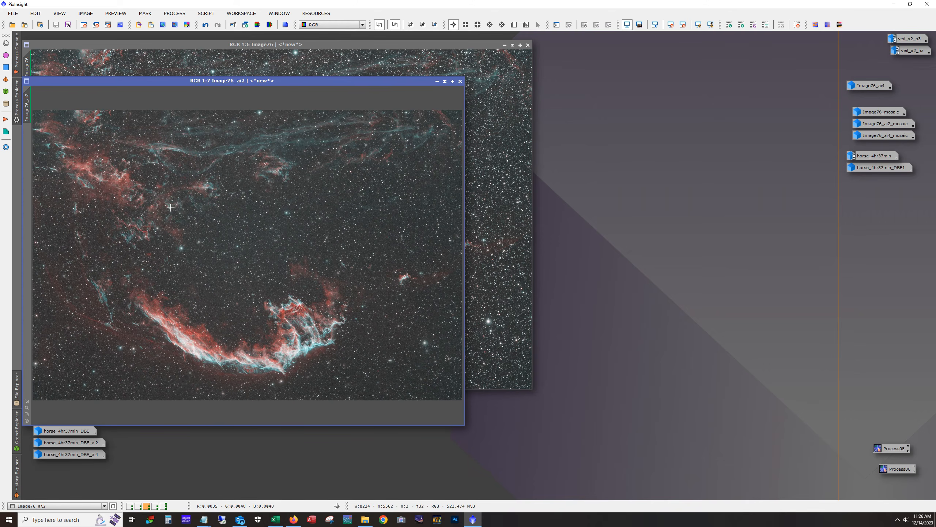
{"action": "double_click", "coordinate": [871, 85]}
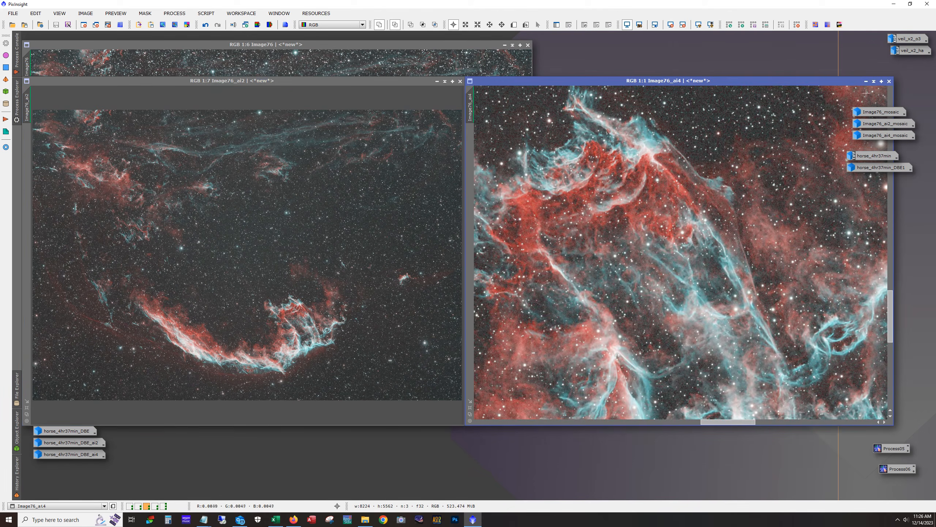
{"action": "scroll", "coordinate": [680, 174], "scroll_direction": "down", "scroll_amount": 6}
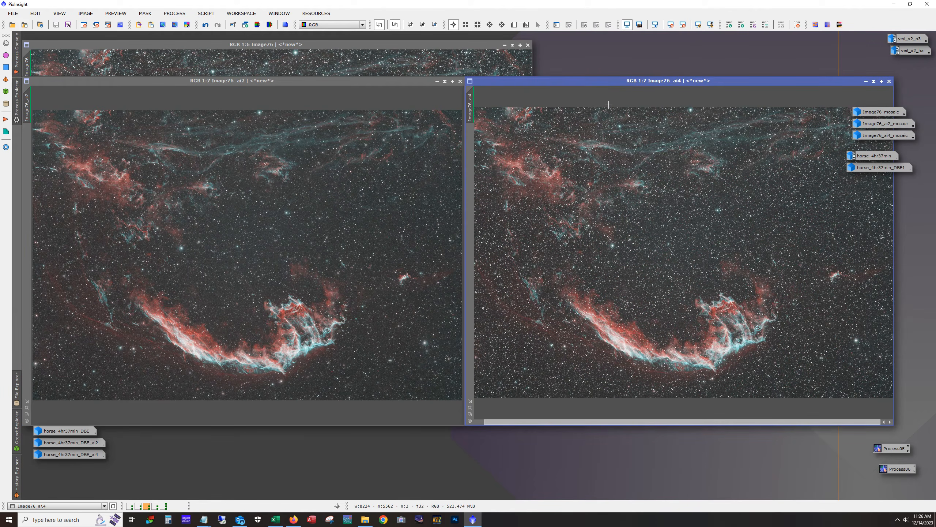
{"action": "left_click_drag", "start_coordinate": [650, 80], "coordinate": [653, 81]}
Step: Open Image76_mosaic and minimize Image76_ai4, Image76_ai2 and Image76
{"action": "double_click", "coordinate": [878, 112]}
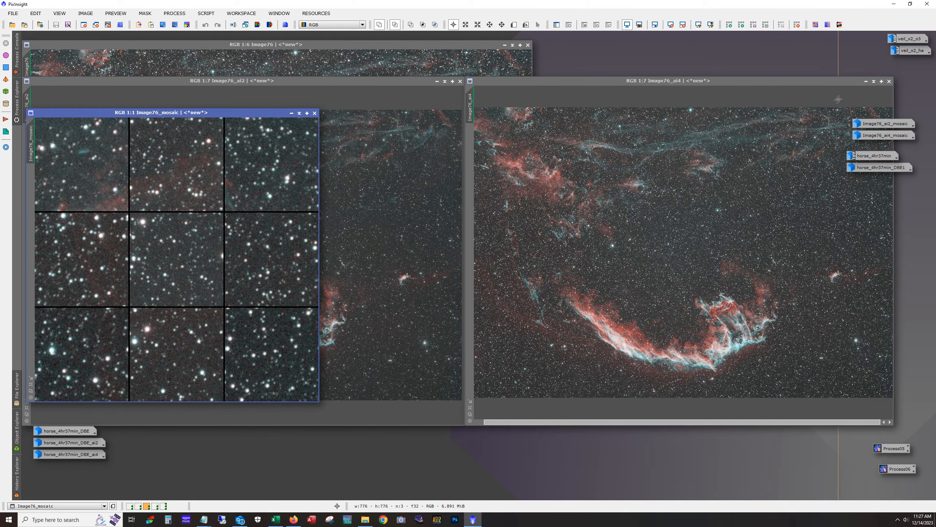
{"action": "left_click", "coordinate": [863, 82]}
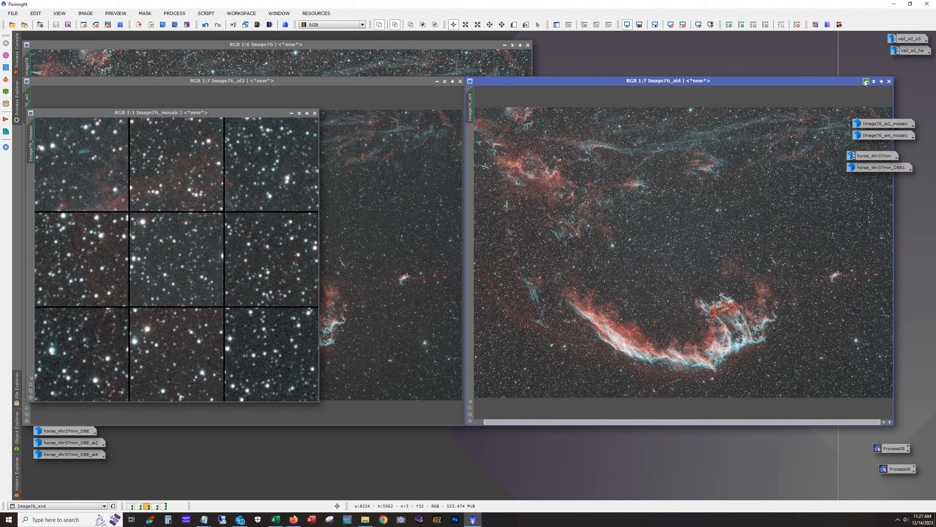
{"action": "left_click", "coordinate": [864, 81]}
{"action": "left_click", "coordinate": [438, 81]}
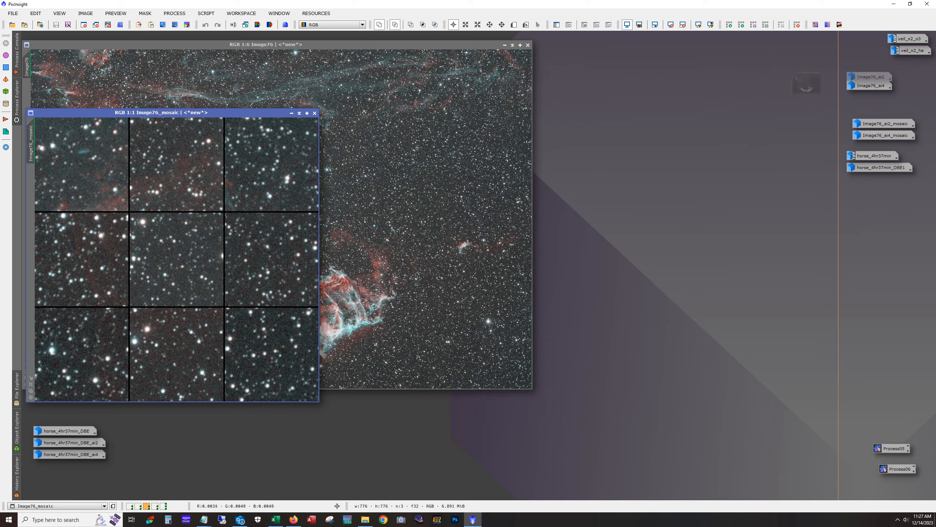
{"action": "left_click", "coordinate": [505, 45]}
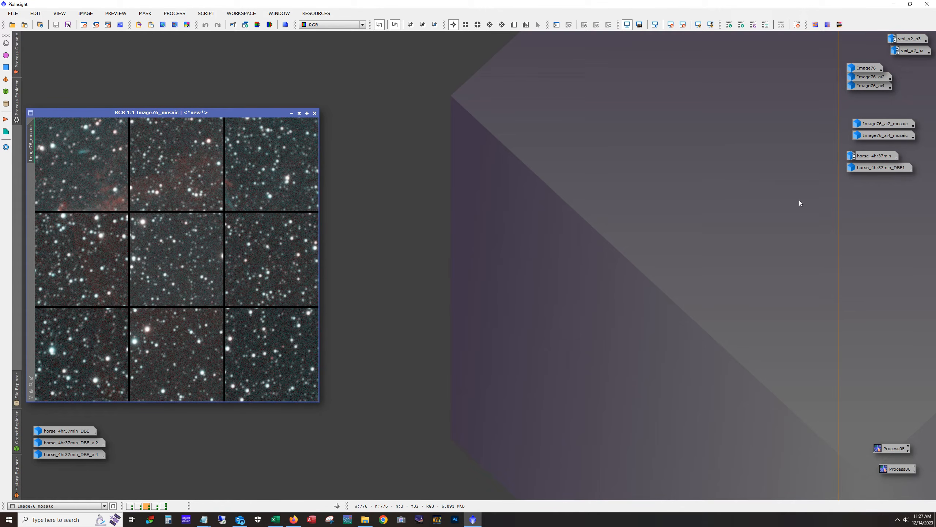
Step: Open Image76_ai2_mosaic and Image76_ai4_mosaic beside Image76_mosaic, and move the horse_4hr37min and horse_4hr37min_DBE1 icons clear of the mosaics
{"action": "double_click", "coordinate": [867, 77]}
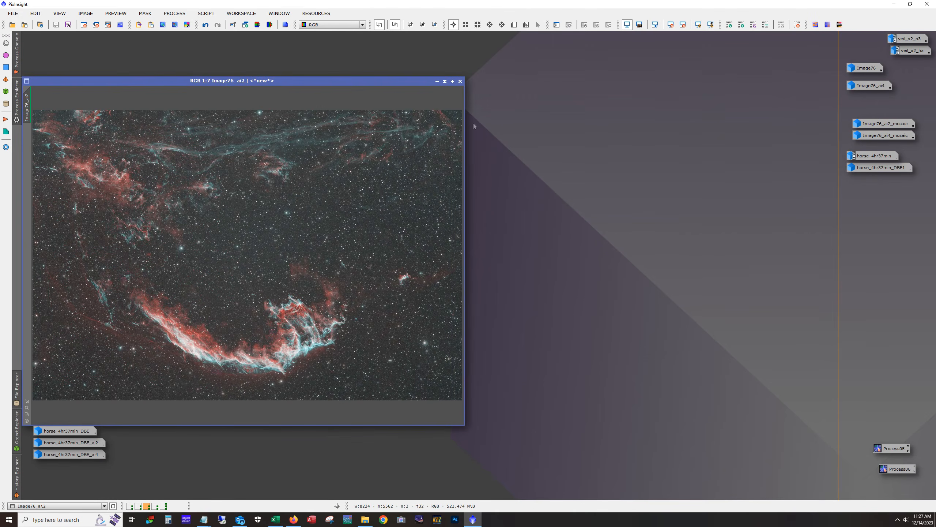
{"action": "left_click", "coordinate": [435, 82]}
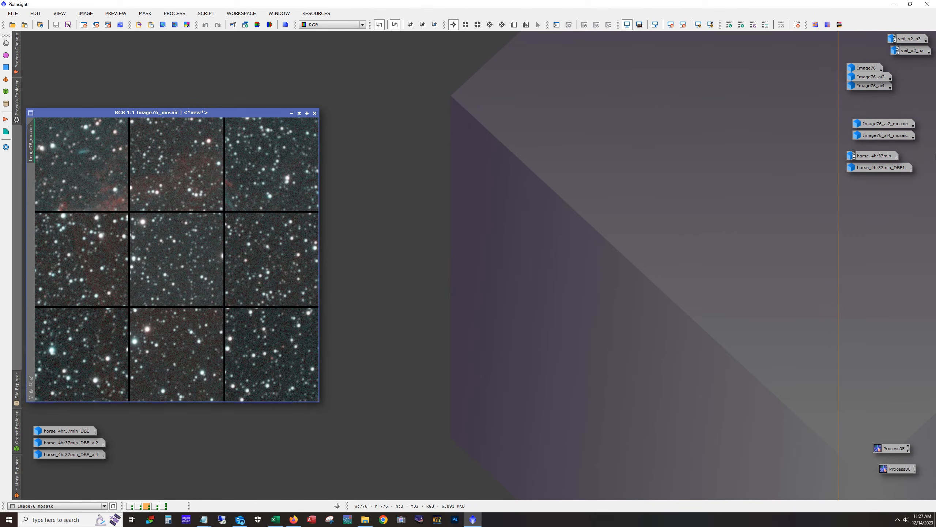
{"action": "double_click", "coordinate": [889, 123]}
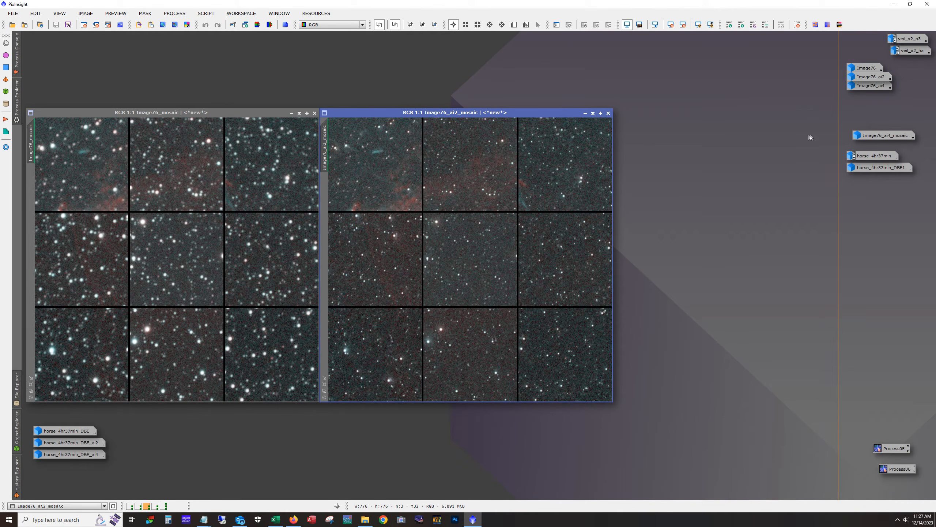
{"action": "double_click", "coordinate": [869, 85]}
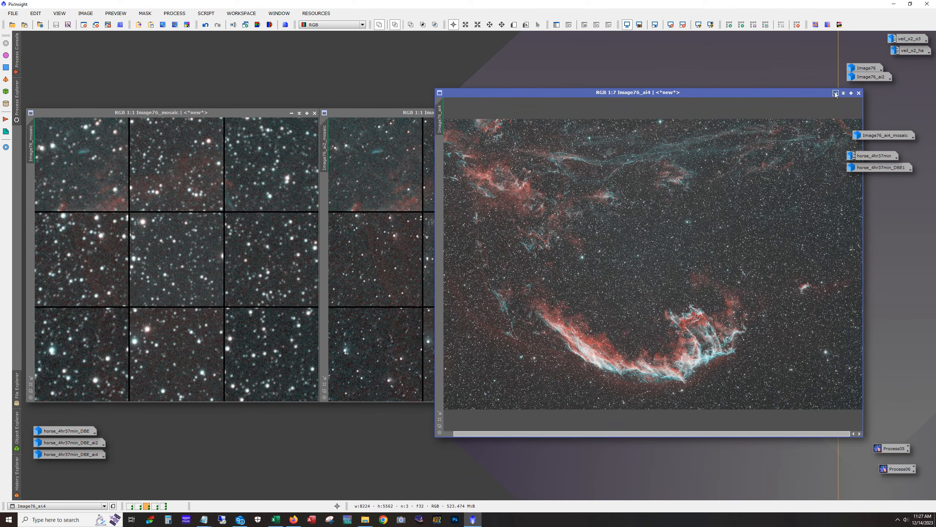
{"action": "left_click", "coordinate": [848, 90]}
{"action": "double_click", "coordinate": [885, 136]}
{"action": "left_click_drag", "start_coordinate": [721, 99], "coordinate": [737, 109]}
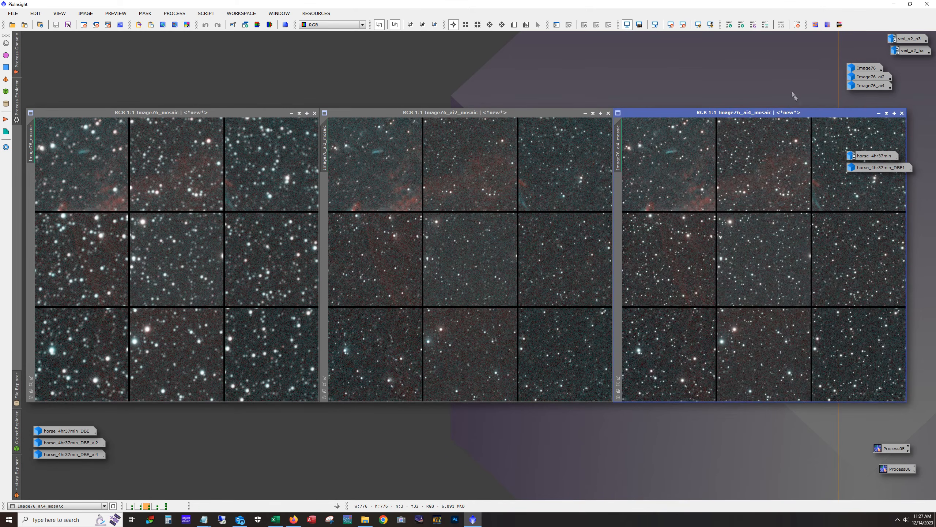
{"action": "left_click_drag", "start_coordinate": [822, 104], "coordinate": [791, 44]}
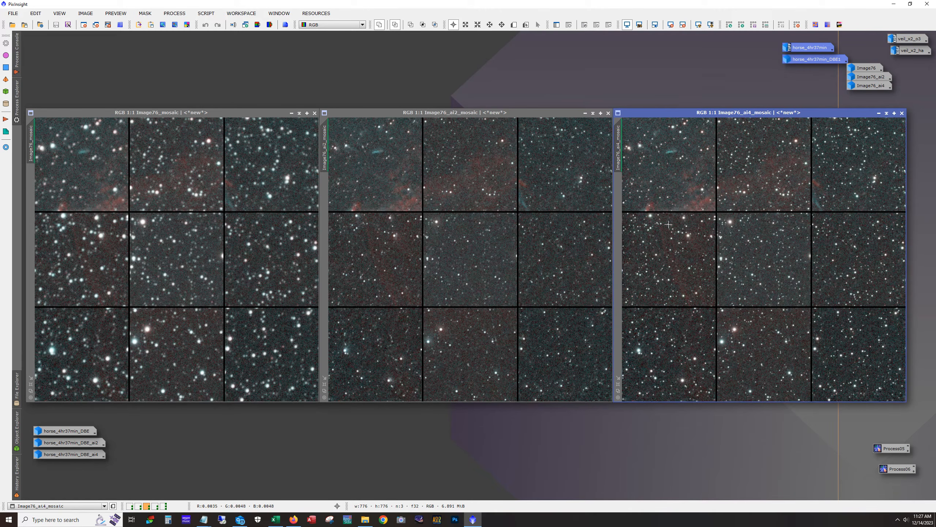
Step: Compare the centre tile's stars in Image76_ai2_mosaic and Image76_ai4_mosaic at 3:1, and return both mosaics to 1:1
{"action": "scroll", "coordinate": [495, 250], "scroll_direction": "up", "scroll_amount": 2}
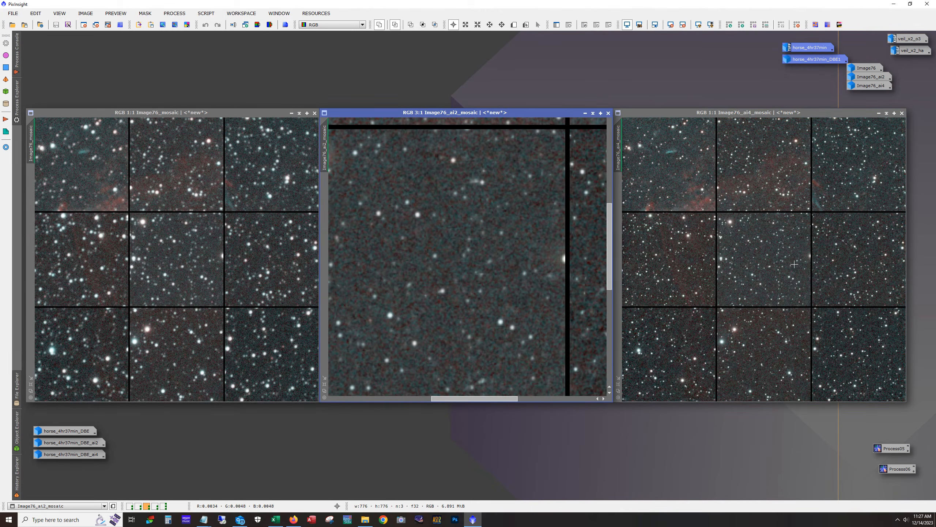
{"action": "scroll", "coordinate": [794, 264], "scroll_direction": "up", "scroll_amount": 2}
{"action": "left_click_drag", "start_coordinate": [789, 401], "coordinate": [762, 400]}
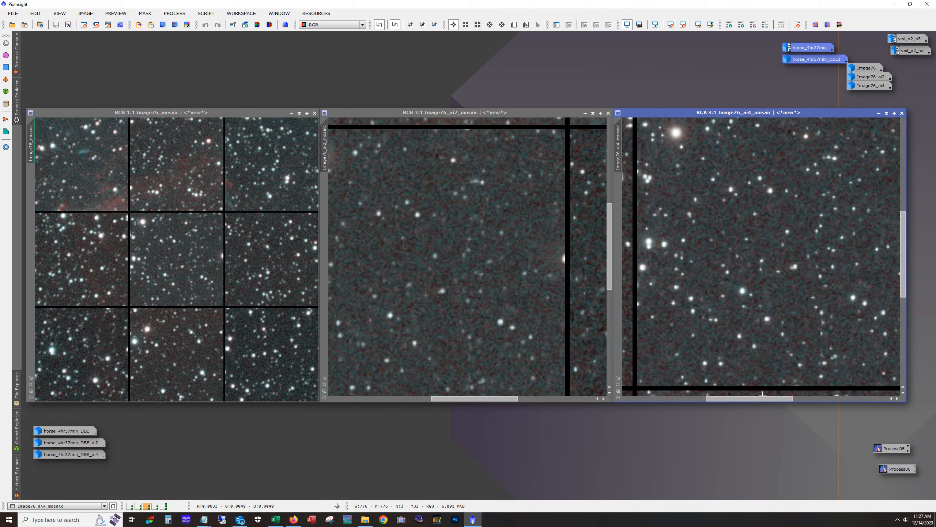
{"action": "left_click_drag", "start_coordinate": [905, 296], "coordinate": [905, 283]}
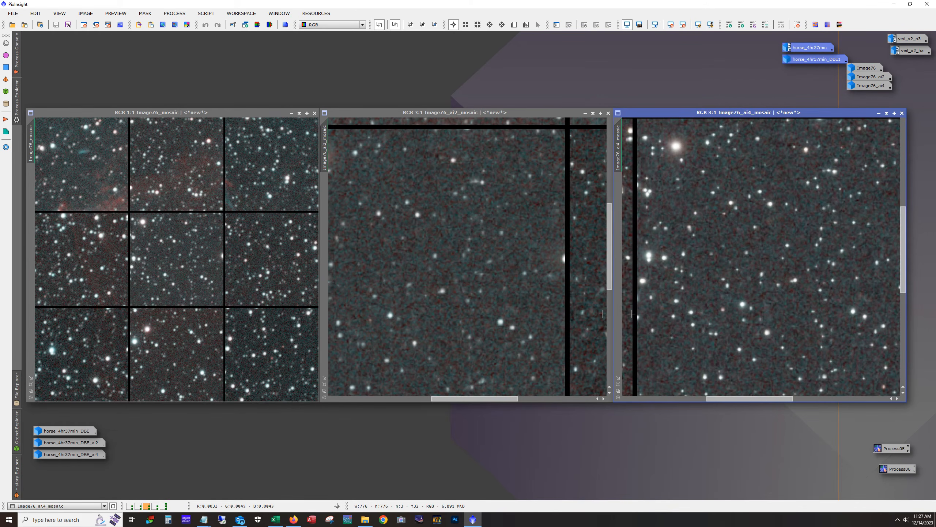
{"action": "scroll", "coordinate": [708, 311], "scroll_direction": "down", "scroll_amount": 2}
{"action": "scroll", "coordinate": [708, 312], "scroll_direction": "down", "scroll_amount": 1}
{"action": "scroll", "coordinate": [708, 312], "scroll_direction": "up", "scroll_amount": 1}
{"action": "scroll", "coordinate": [503, 295], "scroll_direction": "down", "scroll_amount": 3}
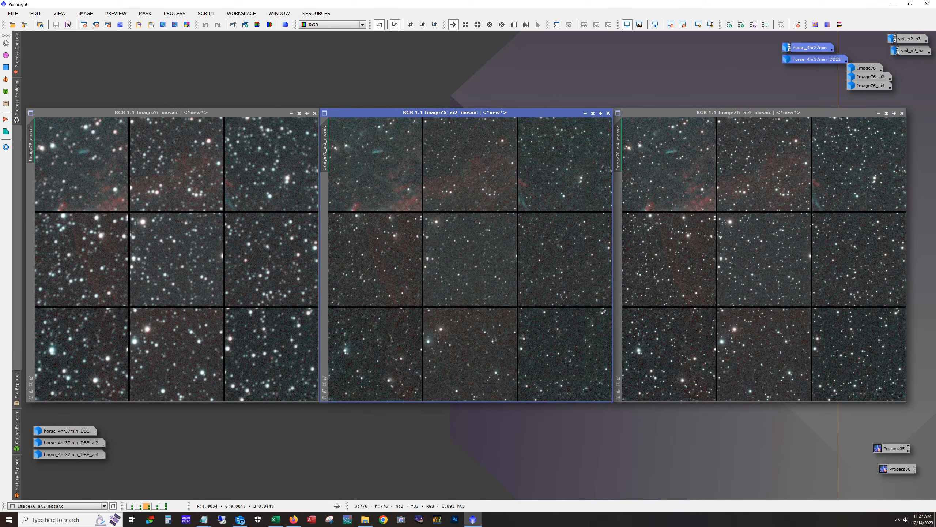
Step: Zoom Image76_ai2_mosaic and Image76_ai4_mosaic back to 3:1 and examine the lower part of the centre tile in both
{"action": "scroll", "coordinate": [503, 294], "scroll_direction": "up", "scroll_amount": 1}
{"action": "scroll", "coordinate": [465, 271], "scroll_direction": "up", "scroll_amount": 2}
{"action": "scroll", "coordinate": [806, 270], "scroll_direction": "up", "scroll_amount": 1}
{"action": "scroll", "coordinate": [806, 270], "scroll_direction": "up", "scroll_amount": 1}
{"action": "scroll", "coordinate": [806, 270], "scroll_direction": "down", "scroll_amount": 1}
{"action": "left_click_drag", "start_coordinate": [772, 398], "coordinate": [765, 397]}
{"action": "scroll", "coordinate": [766, 339], "scroll_direction": "up", "scroll_amount": 1}
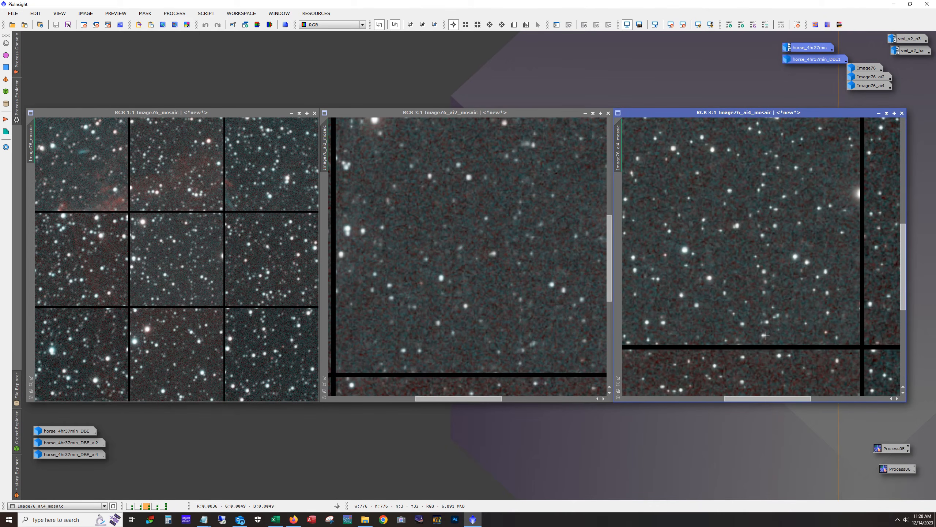
Step: Finish examining the centre tile in Image76_ai4_mosaic, and return Image76_ai2_mosaic and Image76_ai4_mosaic to 1:1 beside the original mosaic
{"action": "left_click_drag", "start_coordinate": [903, 303], "coordinate": [903, 293]}
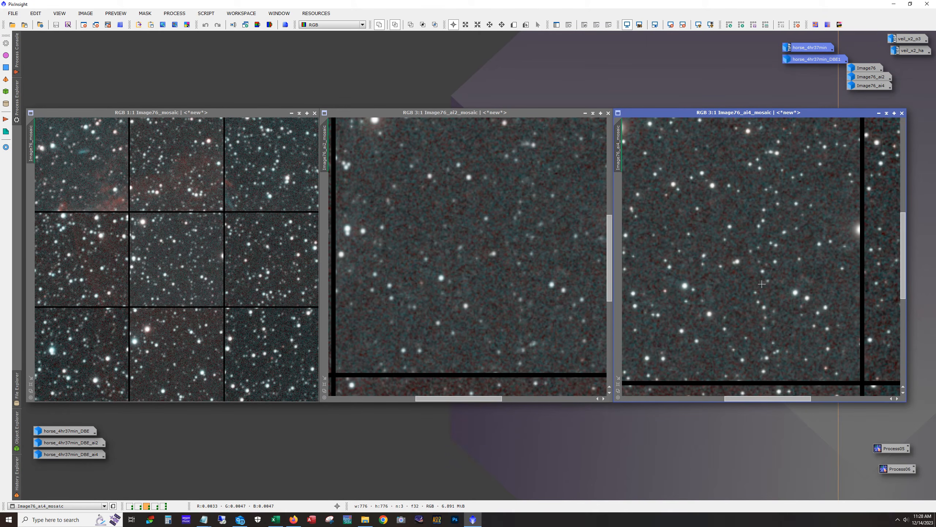
{"action": "left_click", "coordinate": [521, 265]}
{"action": "scroll", "coordinate": [520, 266], "scroll_direction": "down", "scroll_amount": 3}
{"action": "scroll", "coordinate": [504, 265], "scroll_direction": "up", "scroll_amount": 1}
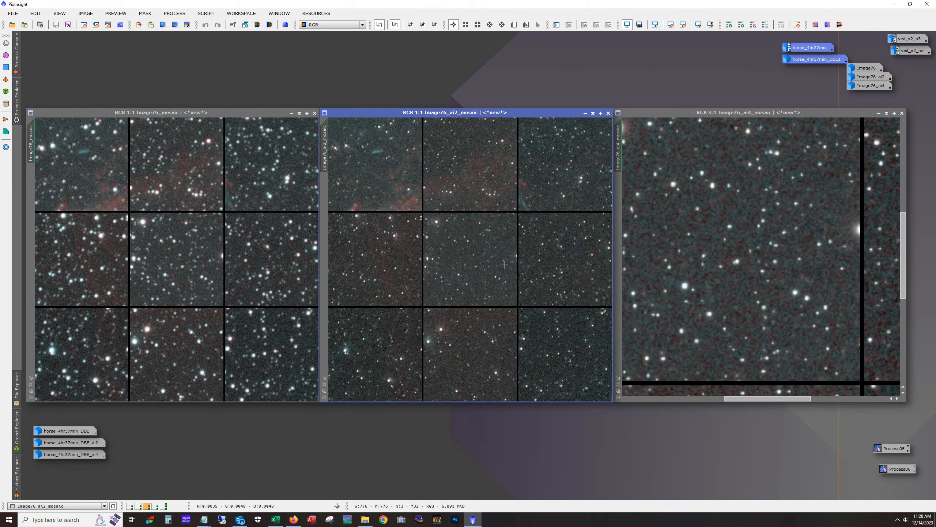
{"action": "left_click", "coordinate": [714, 285]}
{"action": "scroll", "coordinate": [714, 285], "scroll_direction": "down", "scroll_amount": 2}
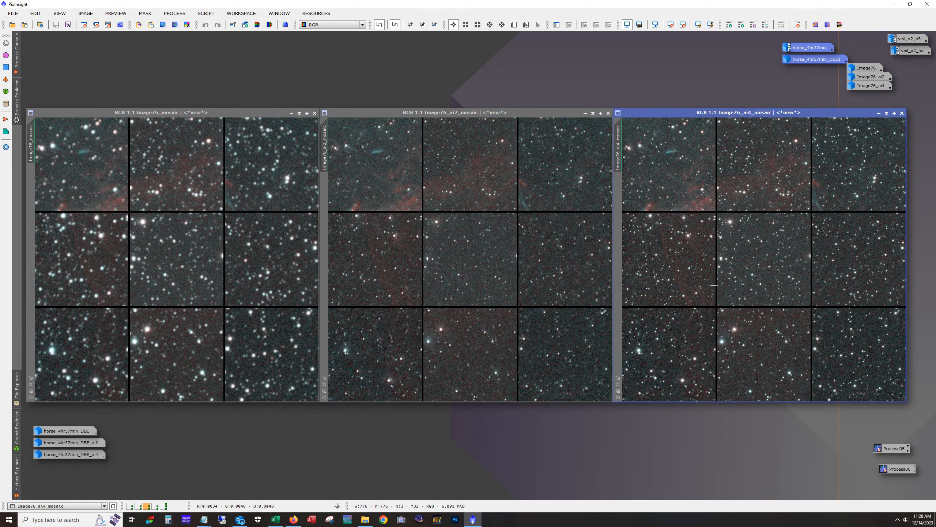
{"action": "left_click", "coordinate": [350, 465]}
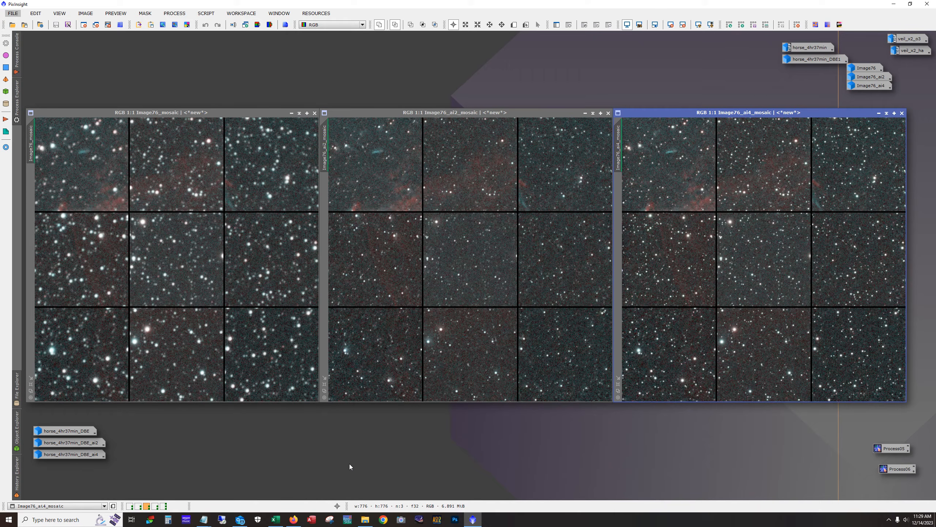
Step: Switch to the fourth workspace and open the Autosave image
{"action": "left_click", "coordinate": [164, 506]}
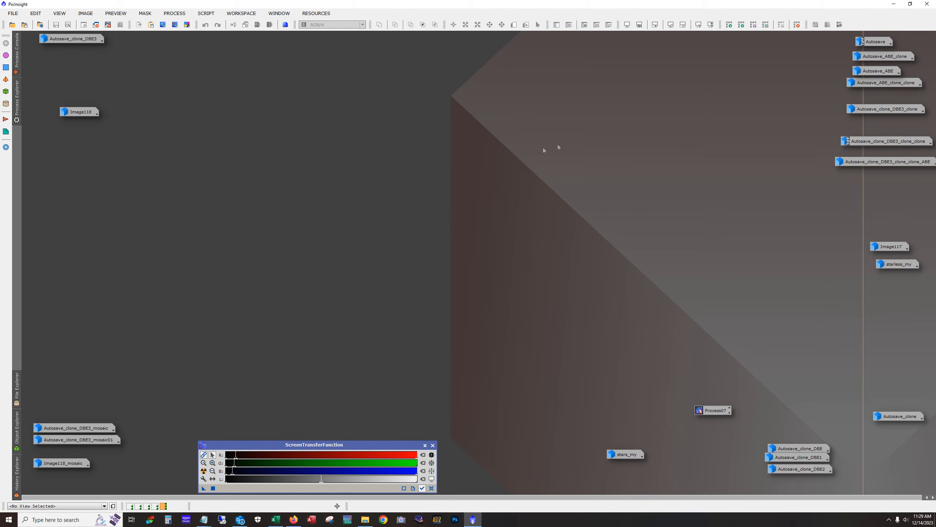
{"action": "mouse_move", "coordinate": [876, 42]}
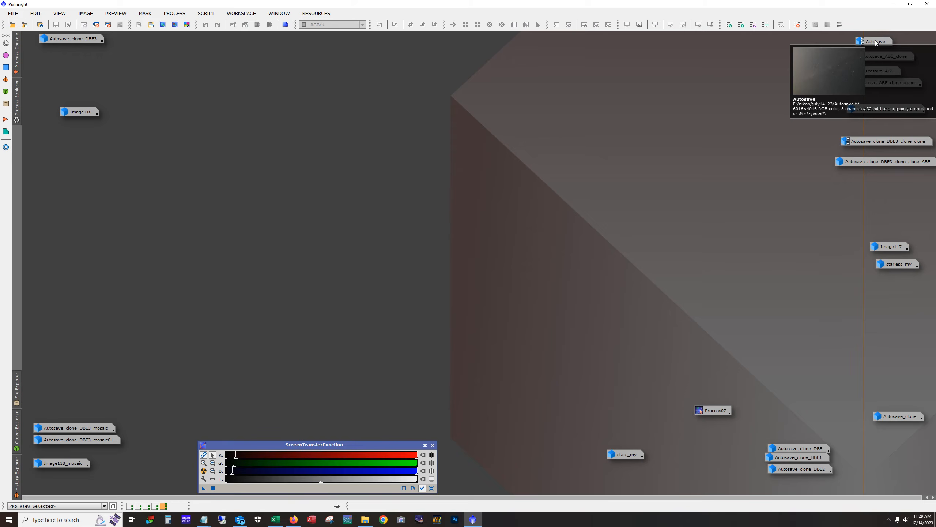
{"action": "double_click", "coordinate": [877, 42]}
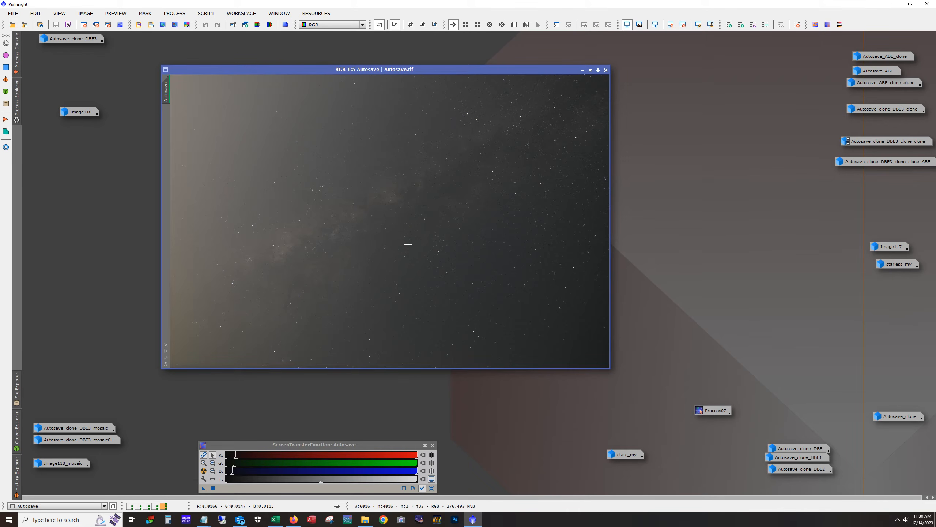
Step: Examine star shapes at 2:1 in Autosave's centre, along its upper edge and in its corners, and return the image to 1:5
{"action": "scroll", "coordinate": [408, 244], "scroll_direction": "up", "scroll_amount": 4}
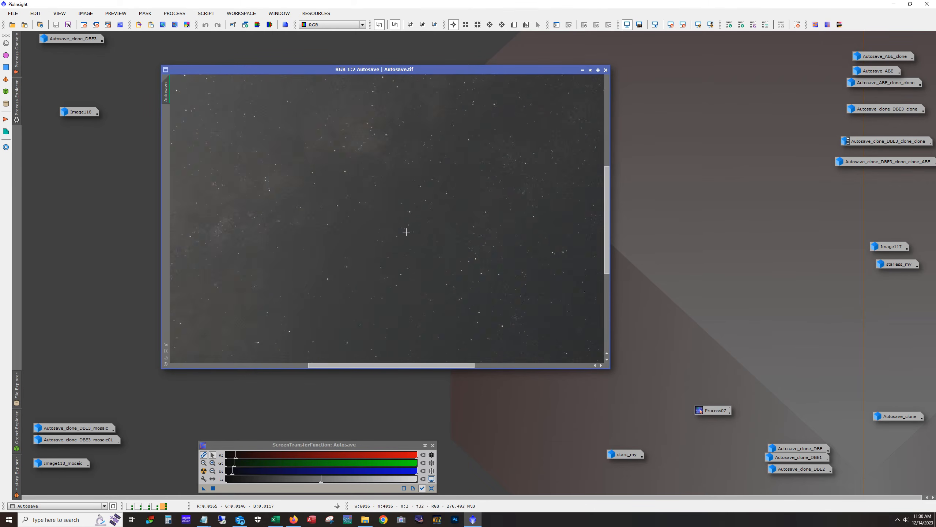
{"action": "scroll", "coordinate": [407, 231], "scroll_direction": "up", "scroll_amount": 1}
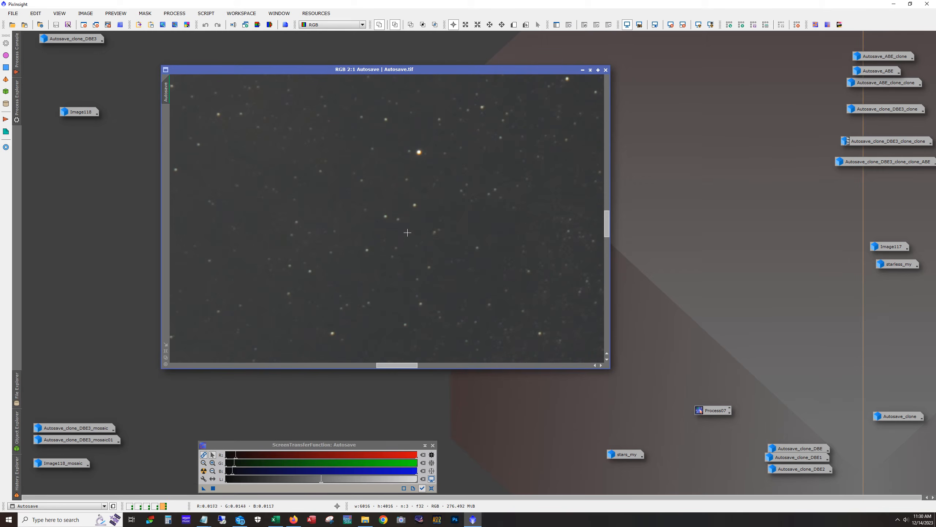
{"action": "left_click_drag", "start_coordinate": [400, 365], "coordinate": [389, 366]}
{"action": "left_click_drag", "start_coordinate": [610, 235], "coordinate": [609, 97]}
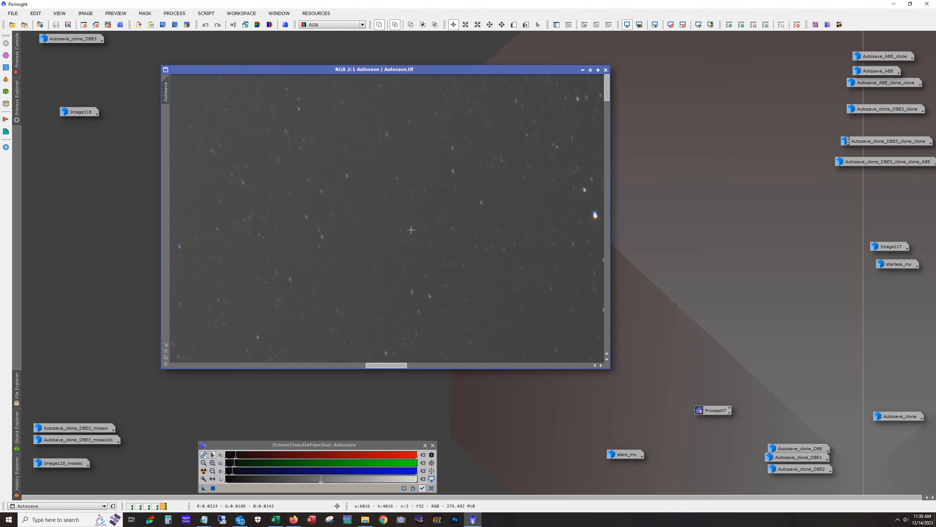
{"action": "left_click_drag", "start_coordinate": [392, 365], "coordinate": [465, 370]}
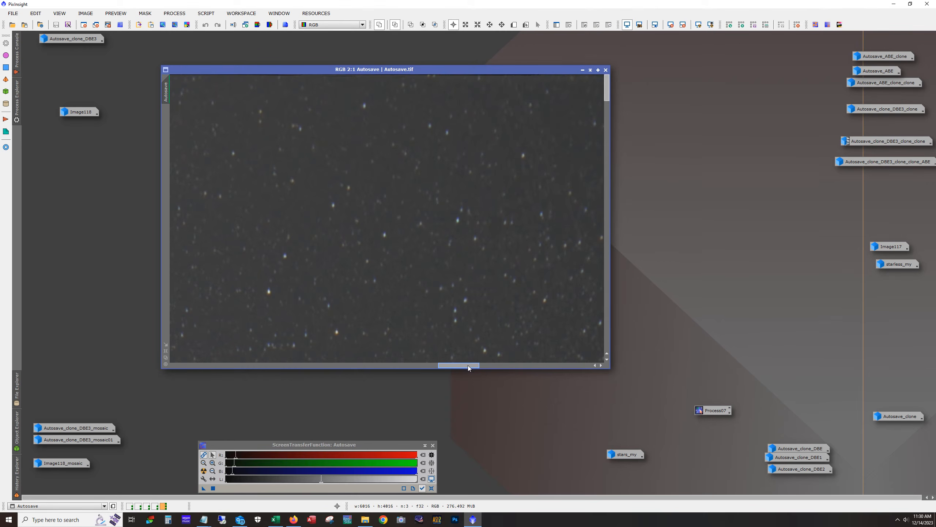
{"action": "left_click_drag", "start_coordinate": [468, 365], "coordinate": [594, 364]}
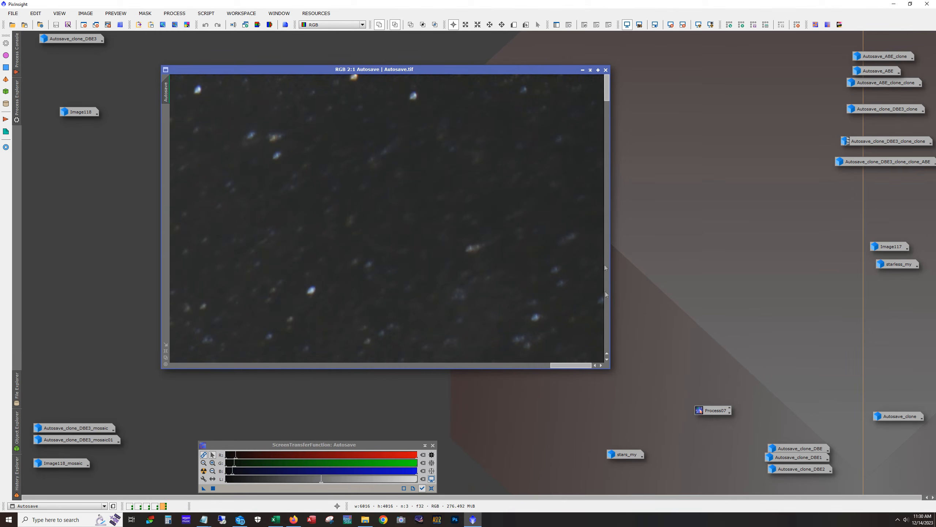
{"action": "left_click_drag", "start_coordinate": [607, 89], "coordinate": [158, 366]}
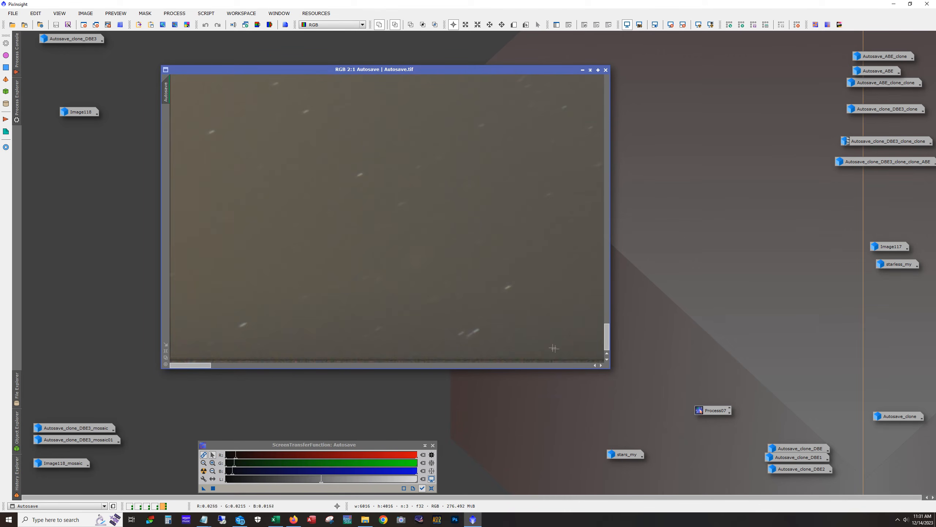
{"action": "left_click_drag", "start_coordinate": [607, 337], "coordinate": [651, 74]}
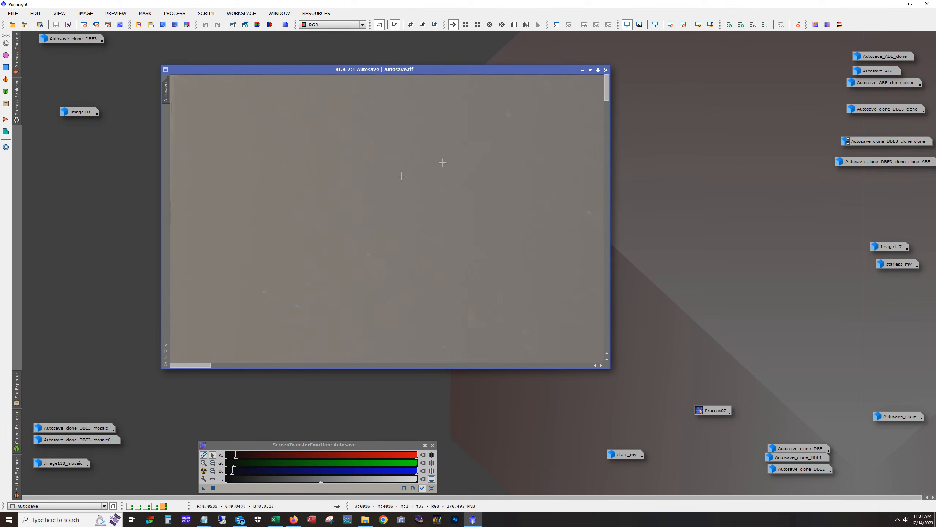
{"action": "scroll", "coordinate": [310, 203], "scroll_direction": "down", "scroll_amount": 5}
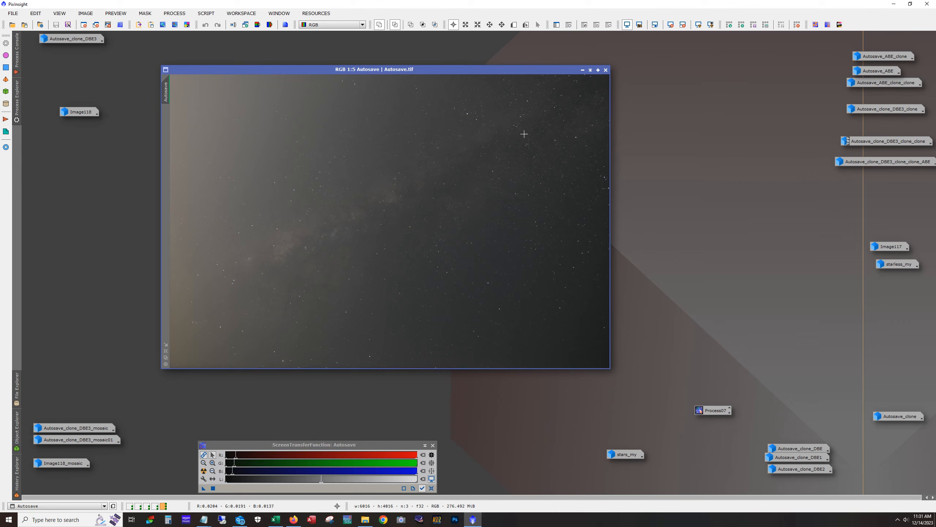
Step: Open Autosave_ABE_clone, place it over the Autosave window, and show its state before the last process
{"action": "double_click", "coordinate": [862, 56]}
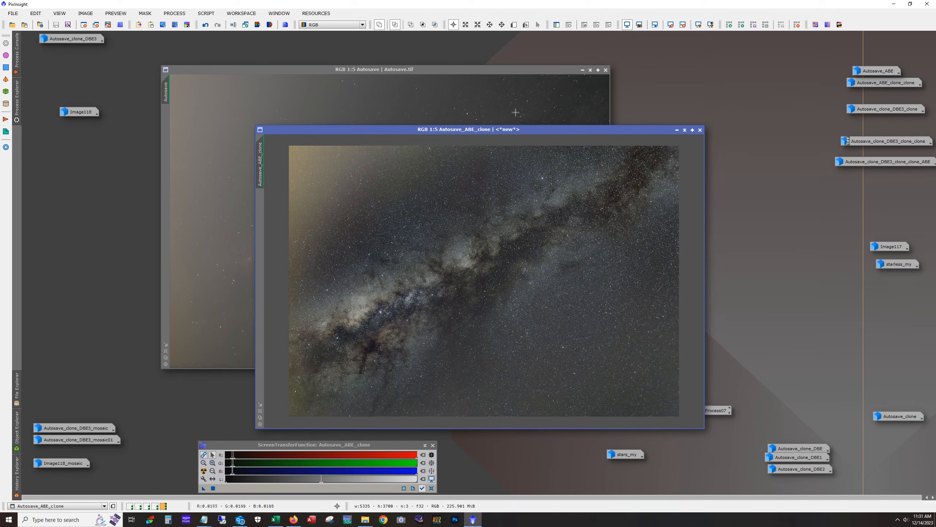
{"action": "left_click_drag", "start_coordinate": [518, 129], "coordinate": [462, 69]}
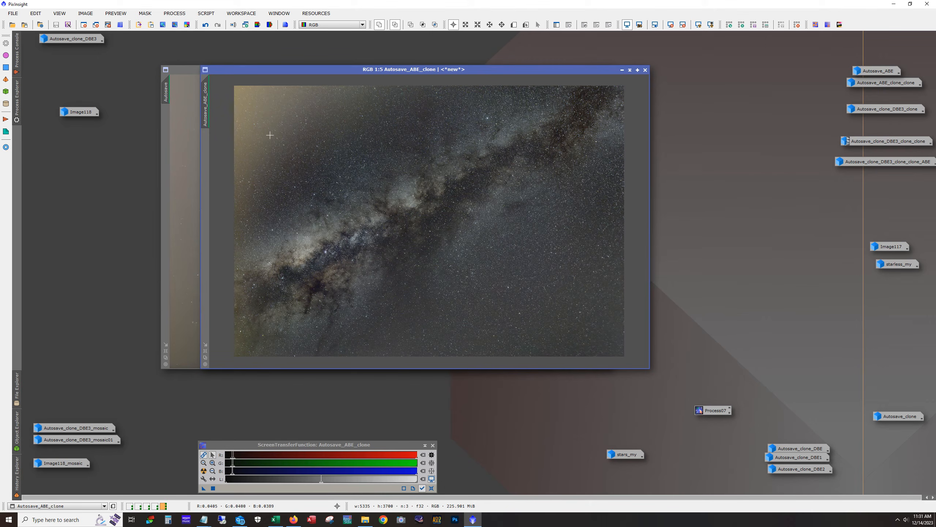
{"action": "key", "text": "alt"}
{"action": "left_click", "coordinate": [201, 29]}
Step: Compare the stars in Autosave_ABE_clone's upper-right corner at 2:1 with the last process undone and redone
{"action": "scroll", "coordinate": [432, 226], "scroll_direction": "up", "scroll_amount": 5}
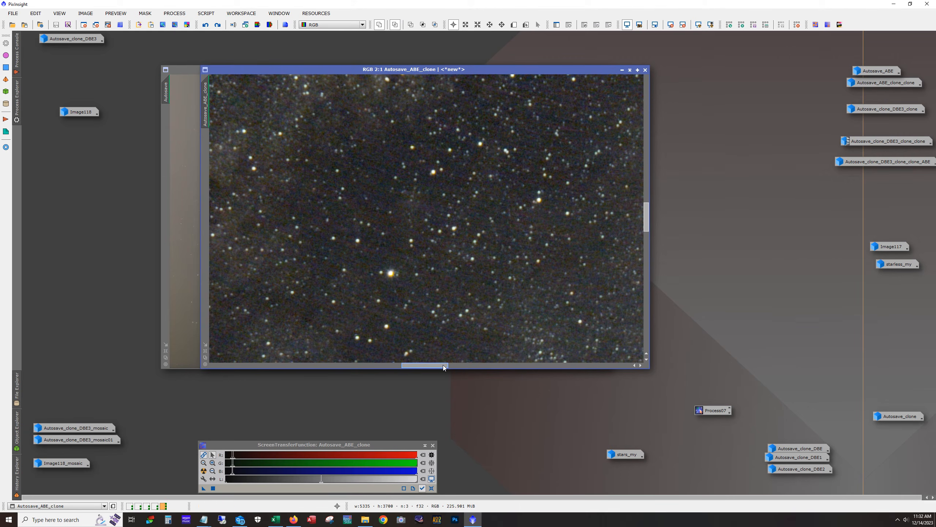
{"action": "left_click_drag", "start_coordinate": [443, 365], "coordinate": [631, 368]}
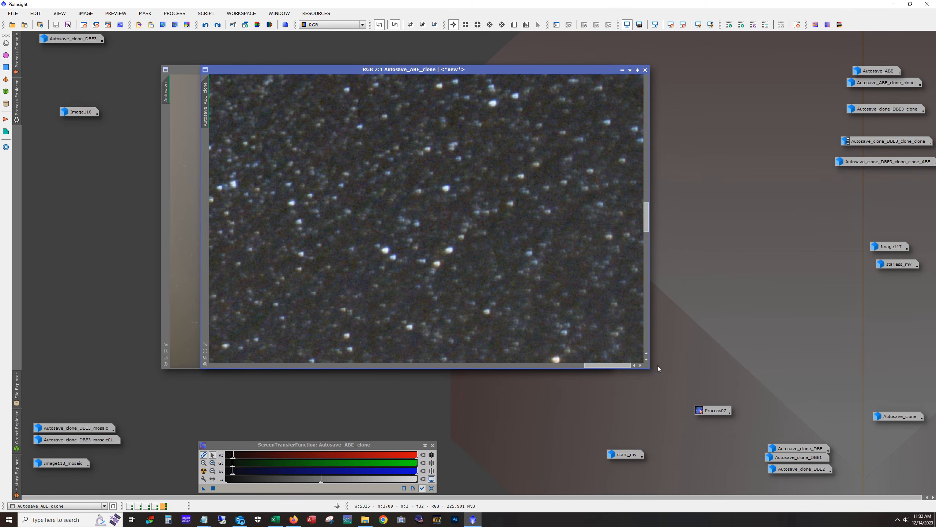
{"action": "left_click_drag", "start_coordinate": [647, 225], "coordinate": [666, 88]}
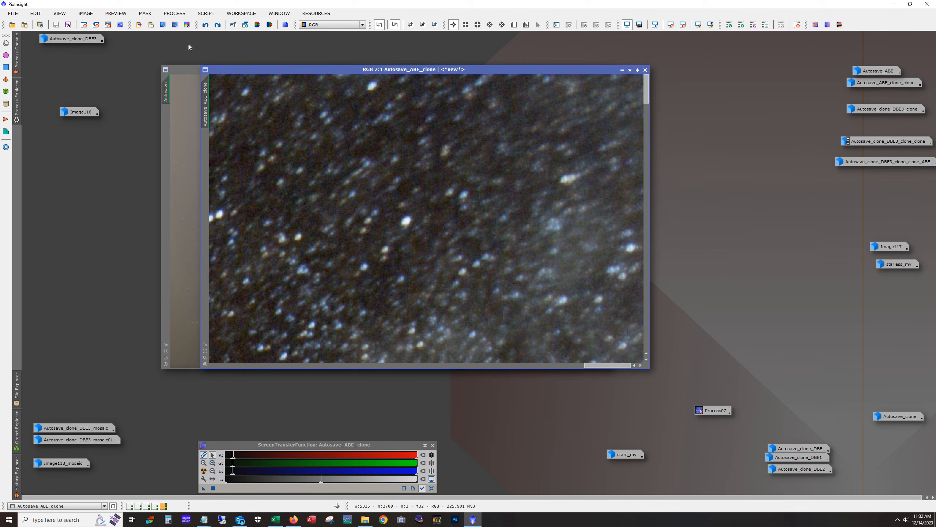
{"action": "left_click", "coordinate": [218, 25]}
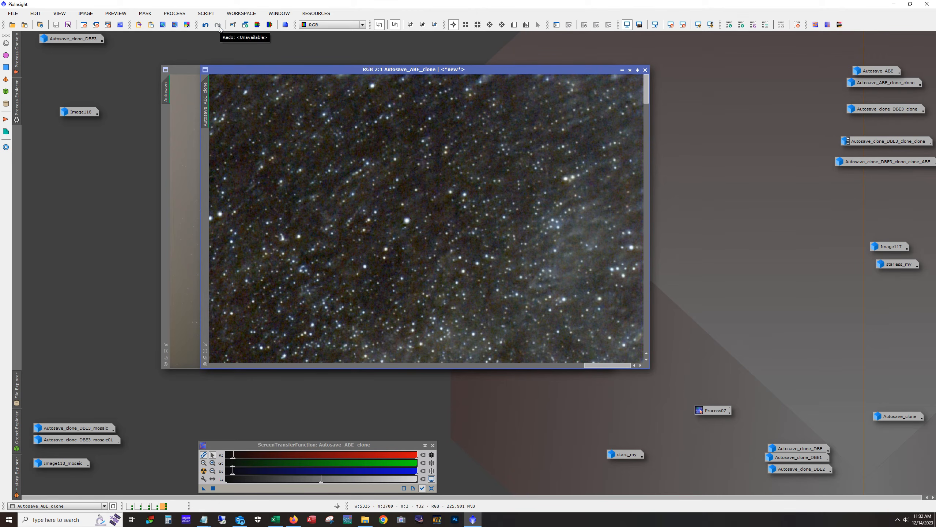
{"action": "left_click", "coordinate": [207, 25]}
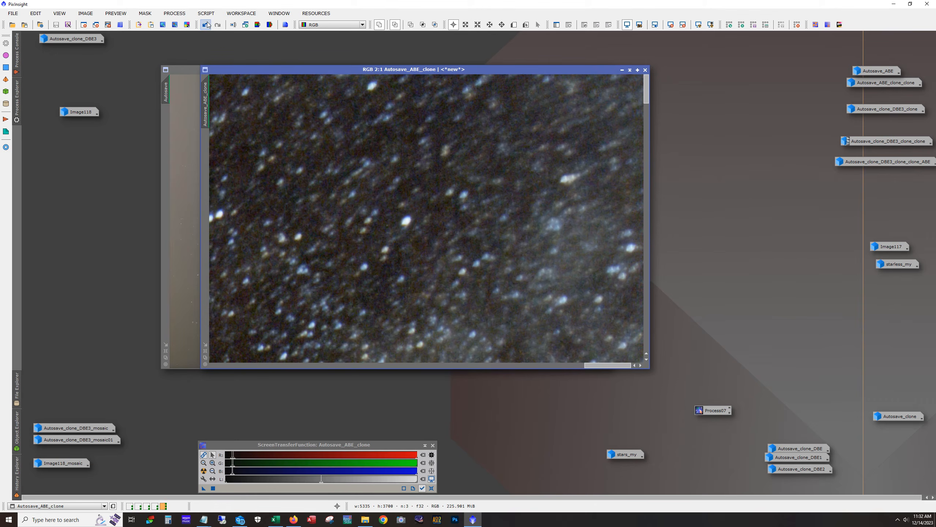
{"action": "left_click", "coordinate": [218, 25]}
{"action": "left_click", "coordinate": [205, 25]}
Step: Compare the stars in Autosave_ABE_clone's upper-left corner at 2:1 with the last process undone and redone
{"action": "left_click_drag", "start_coordinate": [588, 366], "coordinate": [202, 331]}
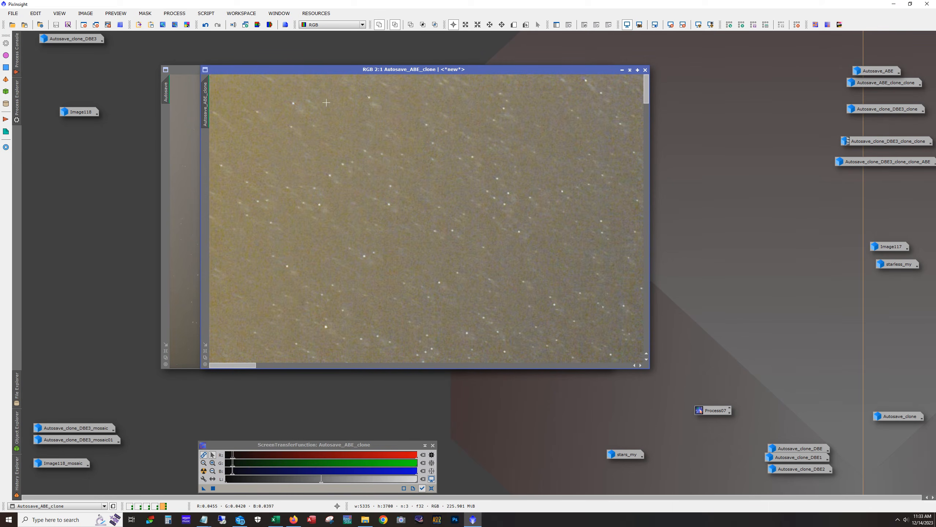
{"action": "left_click", "coordinate": [206, 28]}
{"action": "left_click", "coordinate": [217, 25]}
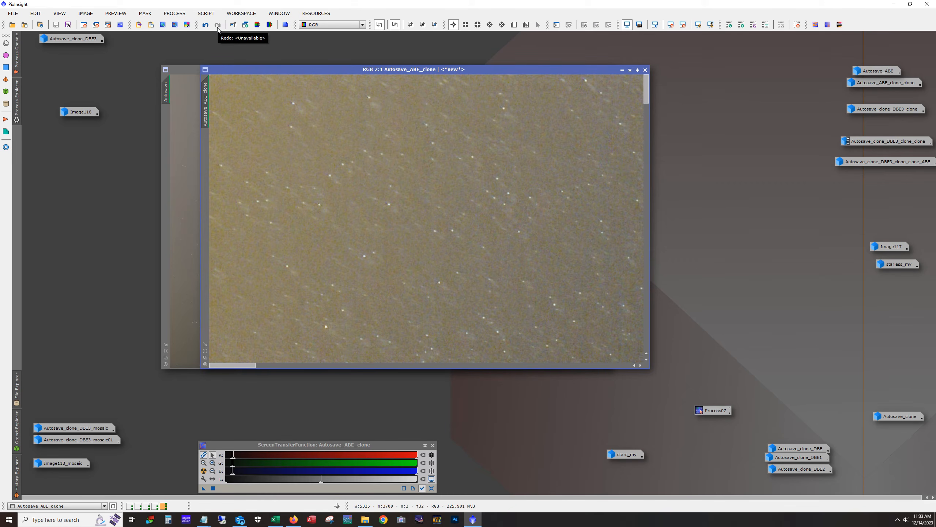
{"action": "left_click", "coordinate": [205, 25]}
{"action": "left_click", "coordinate": [218, 25]}
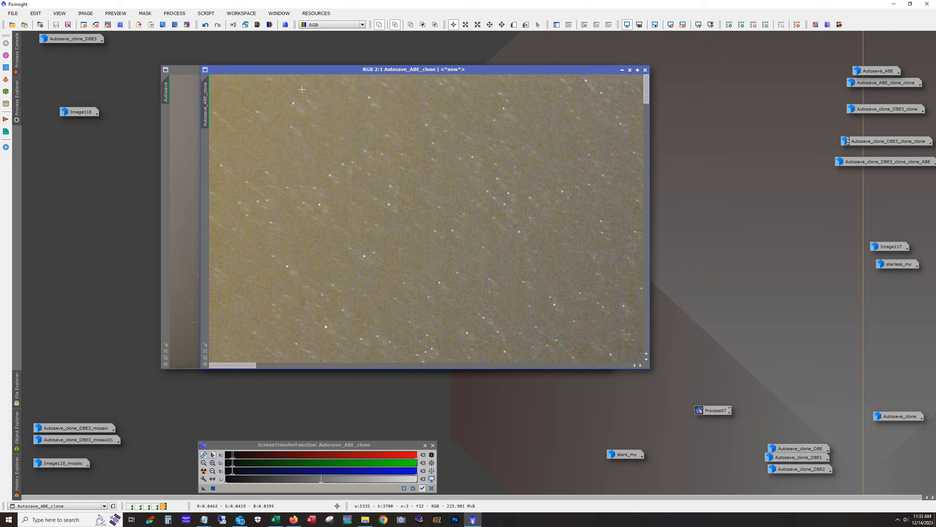
Step: Examine the stars midway down Autosave_ABE_clone's left edge at 2:1, undoing the last process to see the uncorrected stars
{"action": "left_click_drag", "start_coordinate": [648, 97], "coordinate": [646, 149]}
{"action": "left_click_drag", "start_coordinate": [644, 176], "coordinate": [650, 207]}
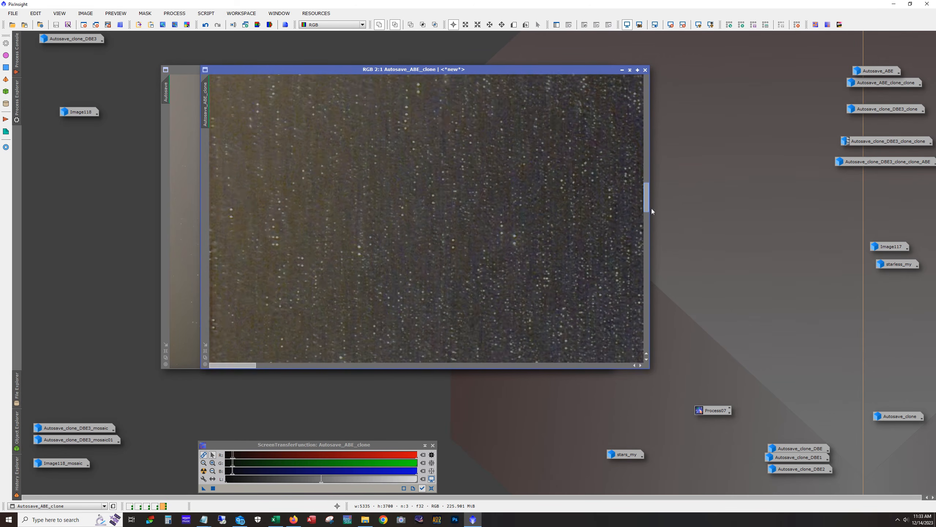
{"action": "left_click", "coordinate": [206, 25]}
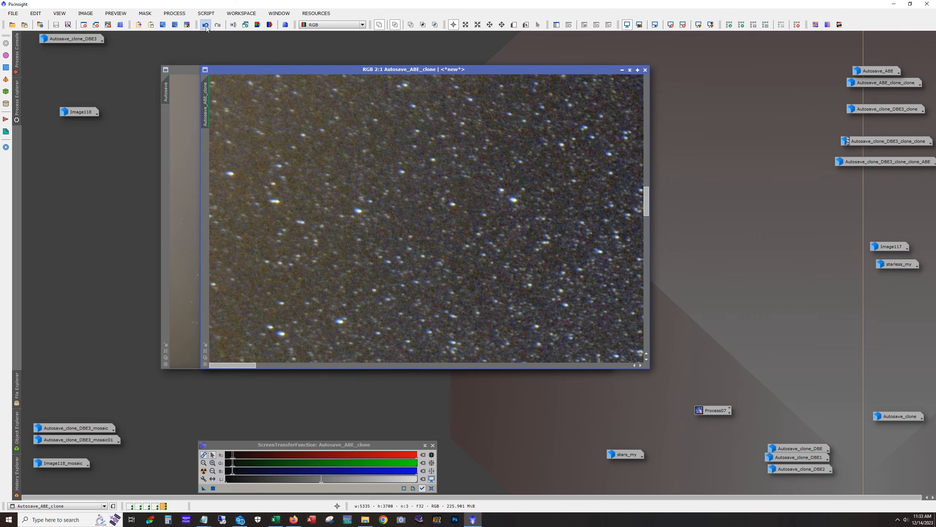
{"action": "left_click_drag", "start_coordinate": [648, 201], "coordinate": [650, 222]}
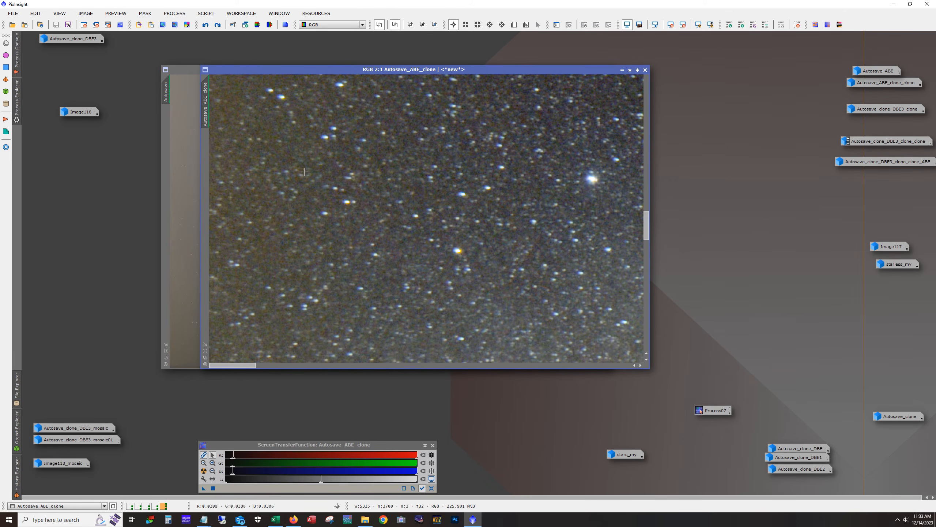
Step: Compare the stars near Autosave_ABE_clone's left edge at 4:1 by repeatedly redoing and undoing the last process, and examine the area just below
{"action": "scroll", "coordinate": [491, 282], "scroll_direction": "up", "scroll_amount": 2}
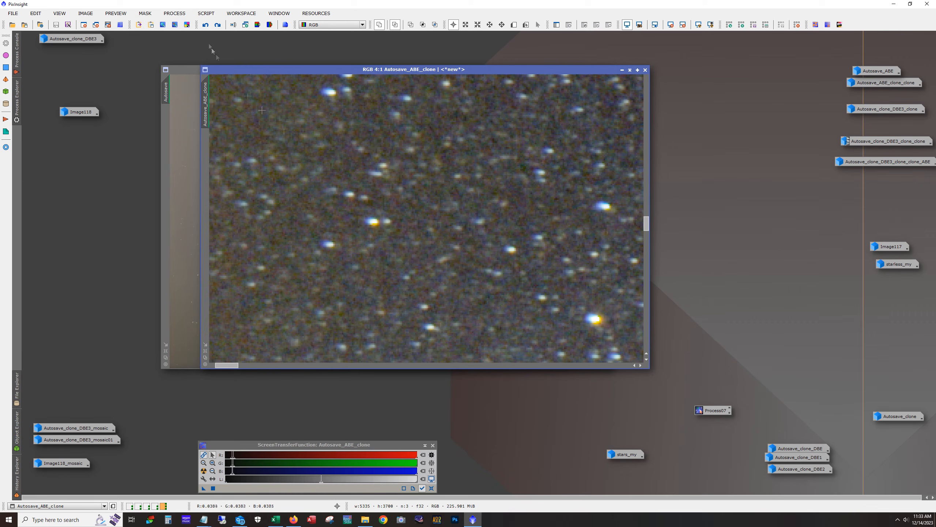
{"action": "left_click", "coordinate": [217, 25]}
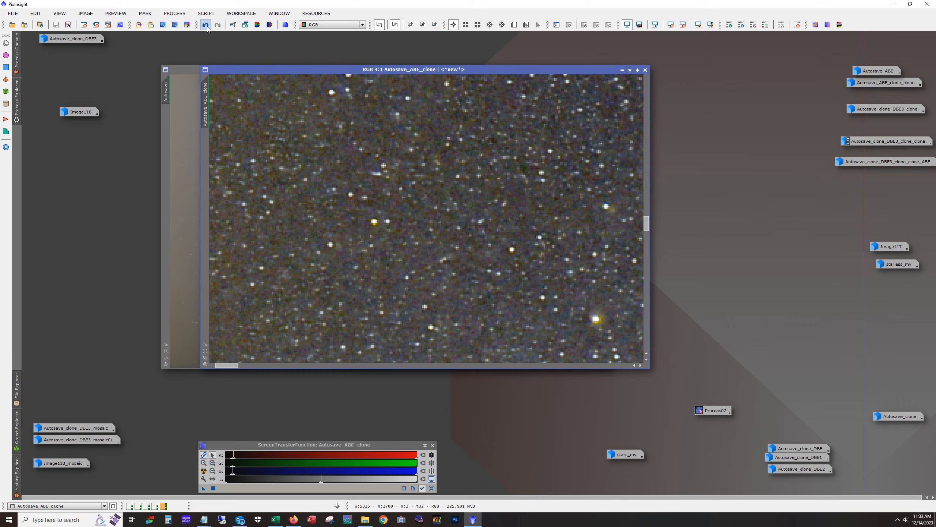
{"action": "left_click", "coordinate": [206, 25]}
{"action": "left_click", "coordinate": [218, 26]}
{"action": "left_click", "coordinate": [205, 25]}
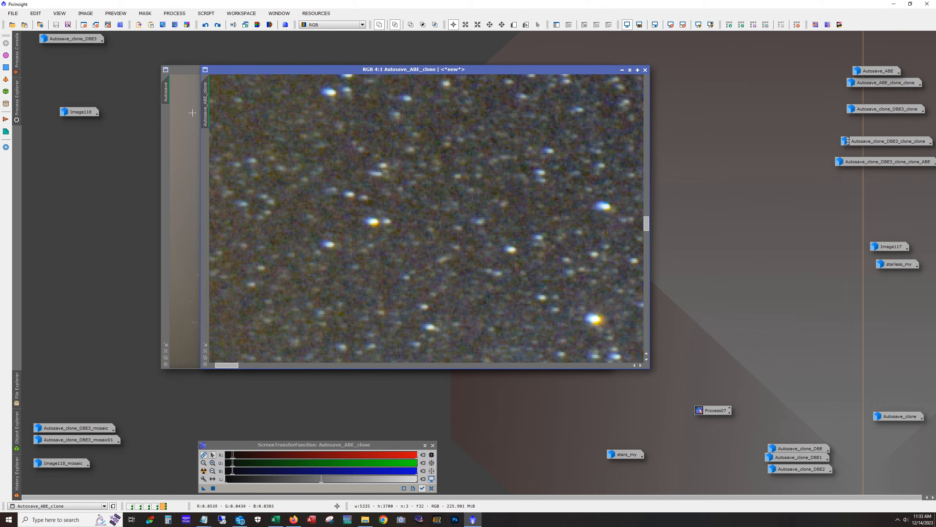
{"action": "left_click", "coordinate": [218, 25]}
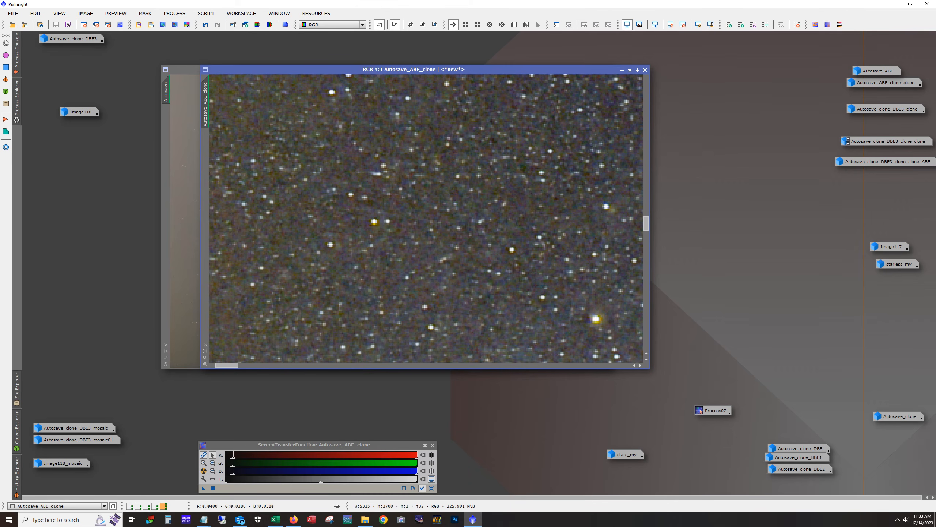
{"action": "left_click", "coordinate": [205, 25]}
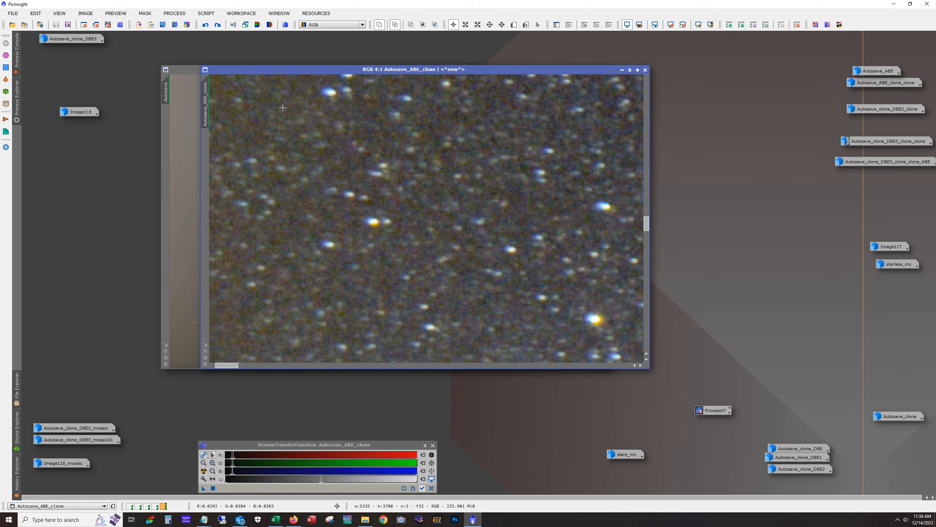
{"action": "left_click", "coordinate": [217, 24]}
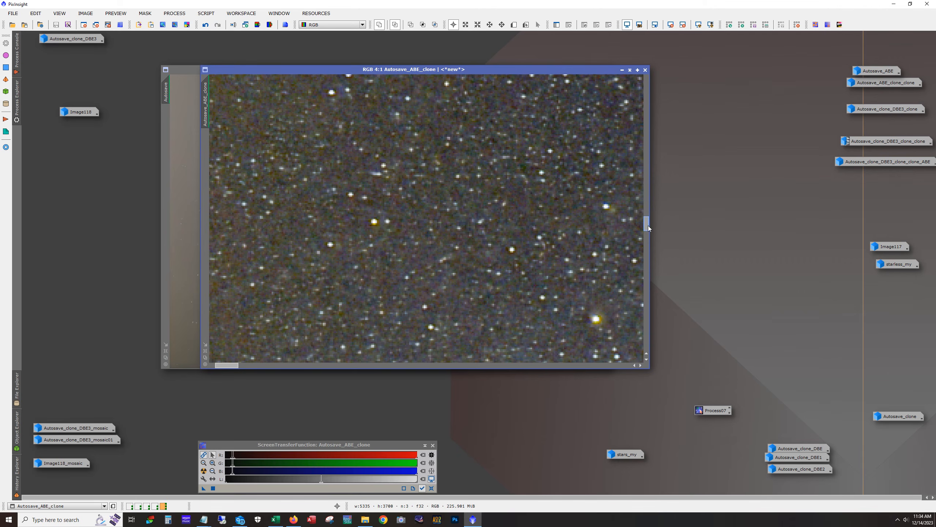
{"action": "left_click_drag", "start_coordinate": [647, 227], "coordinate": [653, 242]}
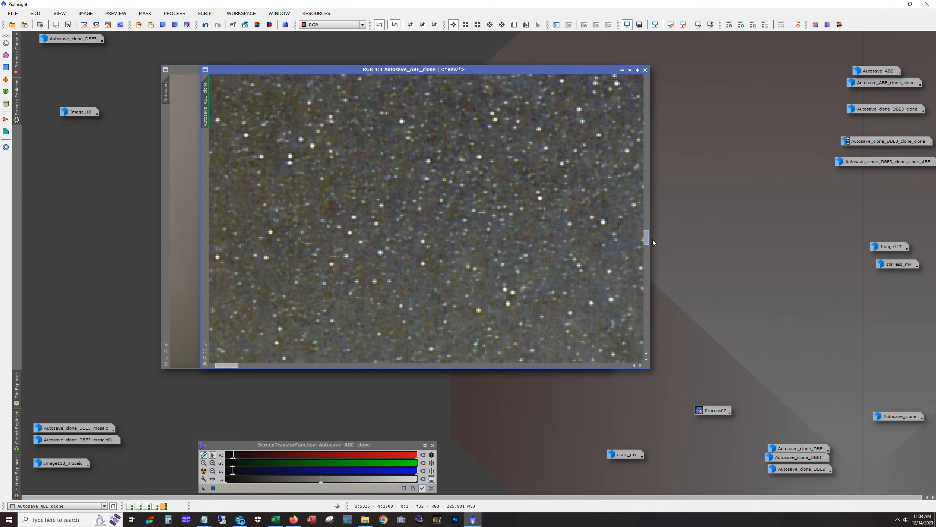
Step: Compare the stars near Autosave_ABE_clone's lower-left corner at 4:1 with the last process undone and redone, and return to the whole image at 1:5
{"action": "left_click", "coordinate": [205, 24]}
{"action": "left_click_drag", "start_coordinate": [654, 236], "coordinate": [666, 325]}
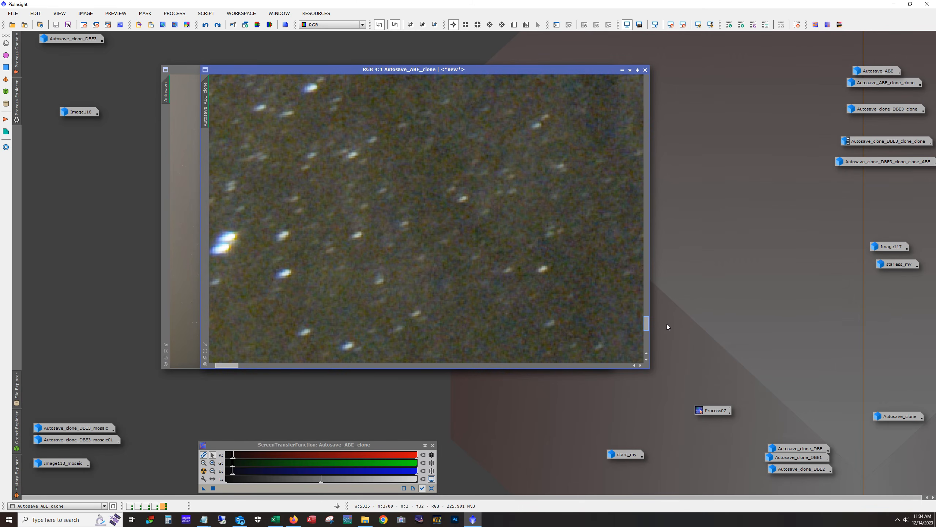
{"action": "left_click", "coordinate": [218, 25]}
{"action": "left_click", "coordinate": [217, 26]}
{"action": "left_click", "coordinate": [218, 26]}
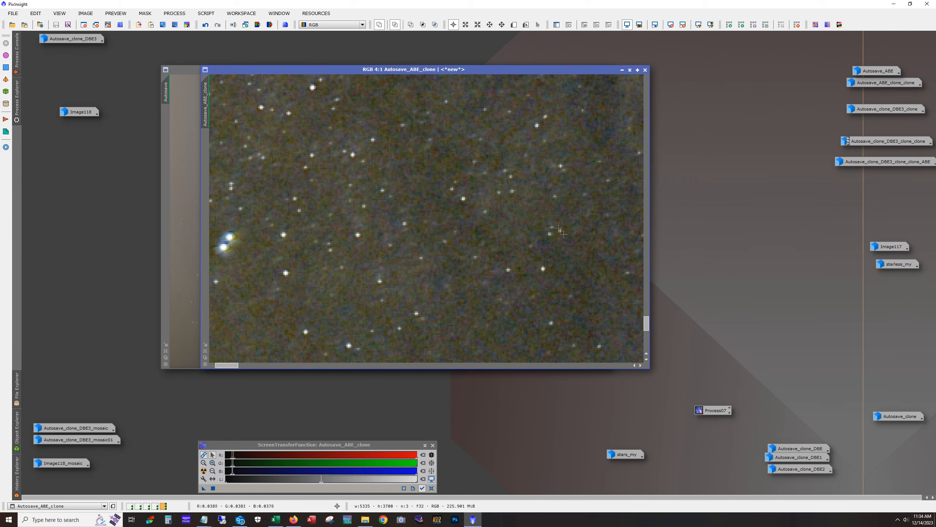
{"action": "left_click_drag", "start_coordinate": [647, 332], "coordinate": [649, 341]}
{"action": "scroll", "coordinate": [458, 261], "scroll_direction": "down", "scroll_amount": 5}
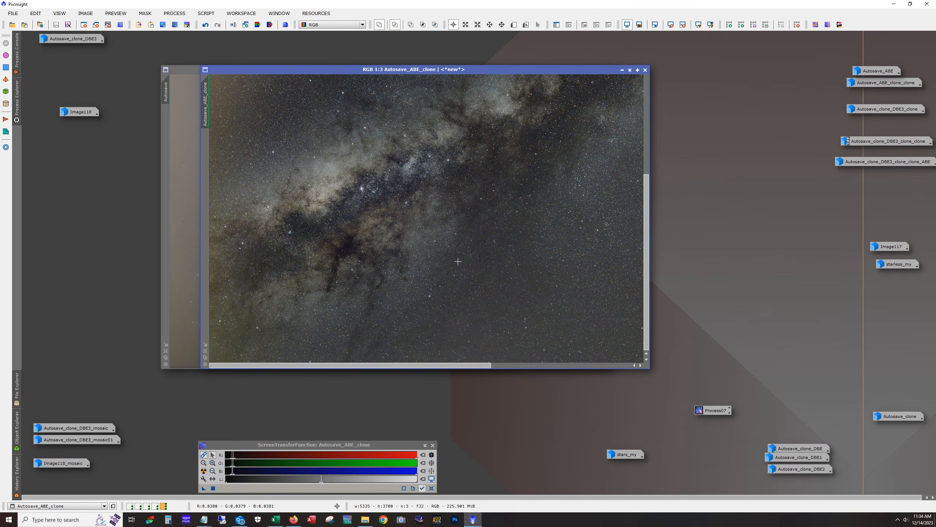
{"action": "scroll", "coordinate": [458, 261], "scroll_direction": "down", "scroll_amount": 2}
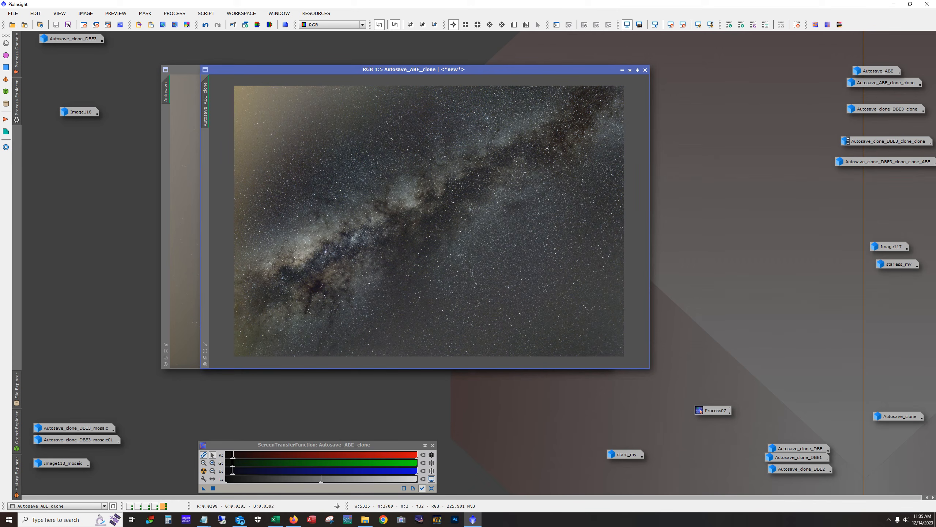
Step: Open Image118, minimize Autosave_ABE_clone, and arrange Image118 and the original Autosave image side by side
{"action": "double_click", "coordinate": [82, 113]}
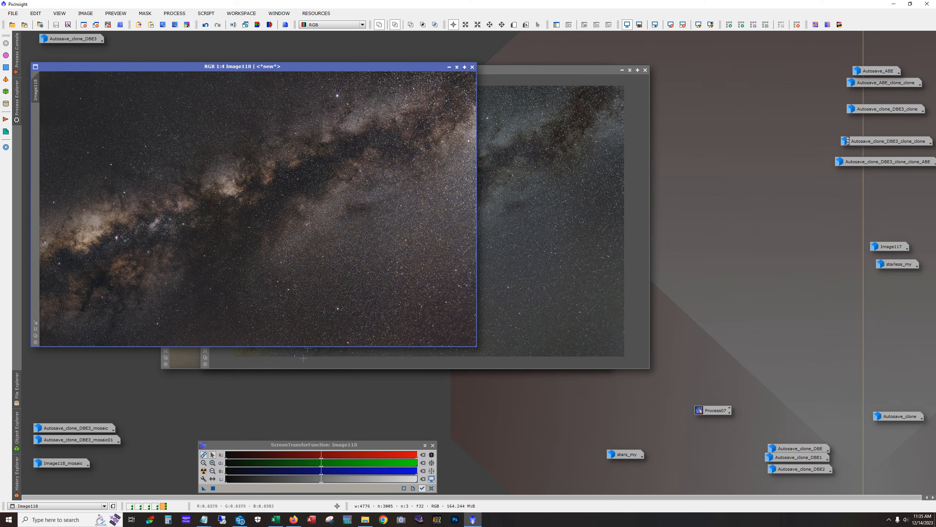
{"action": "left_click", "coordinate": [623, 71]}
{"action": "left_click_drag", "start_coordinate": [528, 76], "coordinate": [843, 57]}
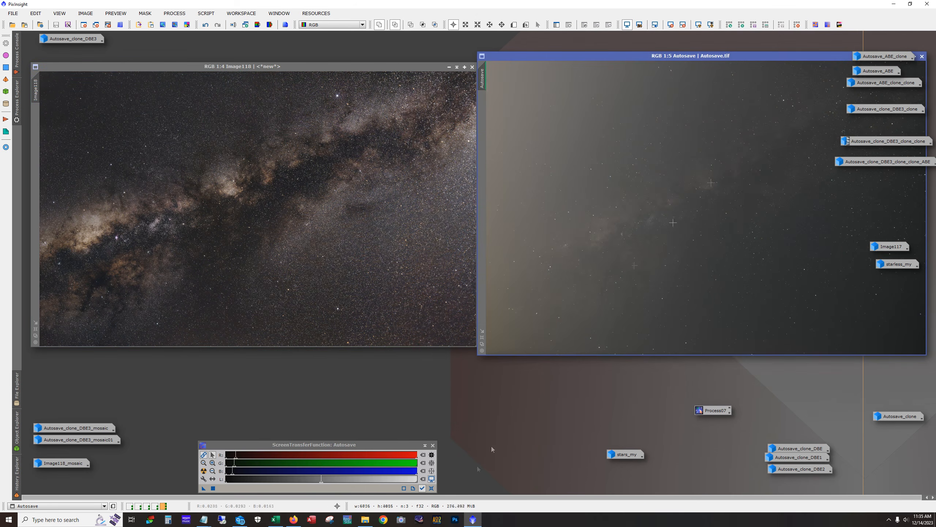
{"action": "left_click_drag", "start_coordinate": [372, 67], "coordinate": [367, 70]}
{"action": "left_click_drag", "start_coordinate": [582, 54], "coordinate": [574, 56]}
Step: Examine the star shapes near the middle of Image118 at 2:1 and 4:1, and view the whole image again at 1:4
{"action": "mouse_move", "coordinate": [370, 523]}
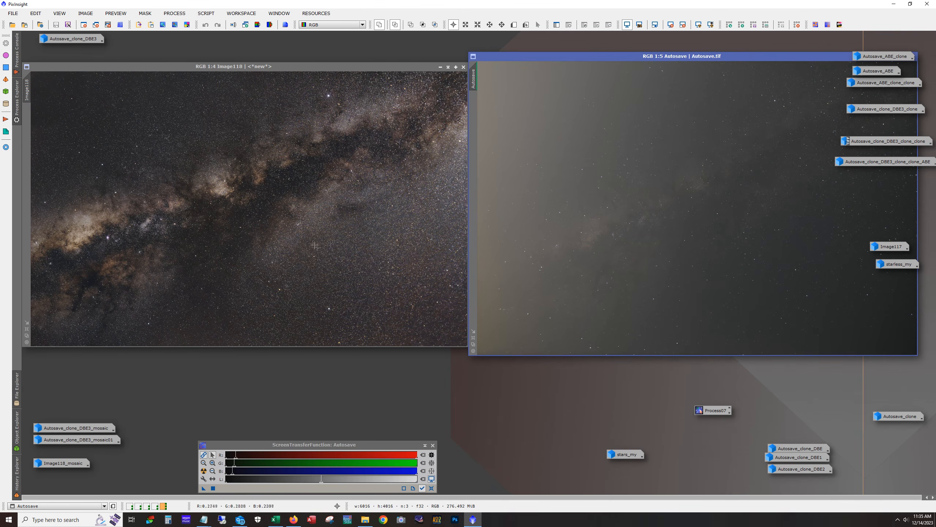
{"action": "scroll", "coordinate": [311, 240], "scroll_direction": "up", "scroll_amount": 2}
{"action": "scroll", "coordinate": [310, 240], "scroll_direction": "up", "scroll_amount": 2}
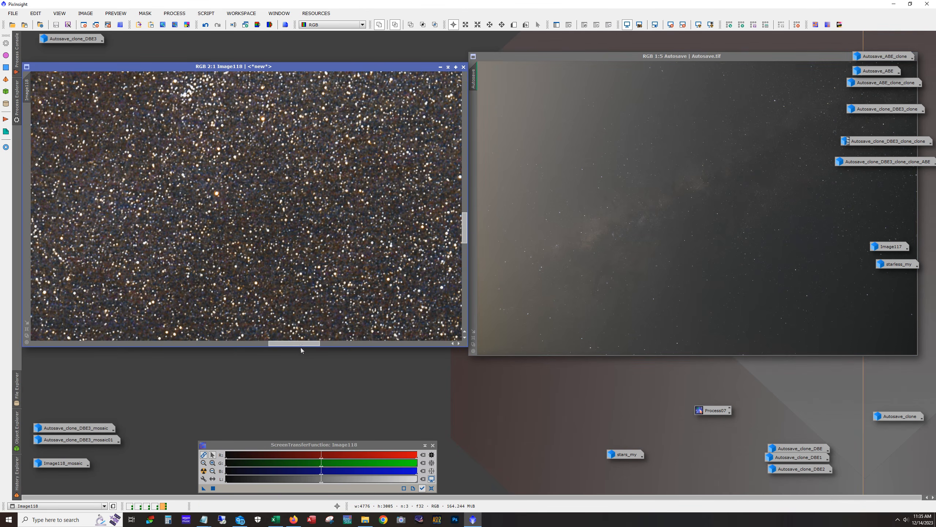
{"action": "left_click_drag", "start_coordinate": [299, 344], "coordinate": [207, 340]}
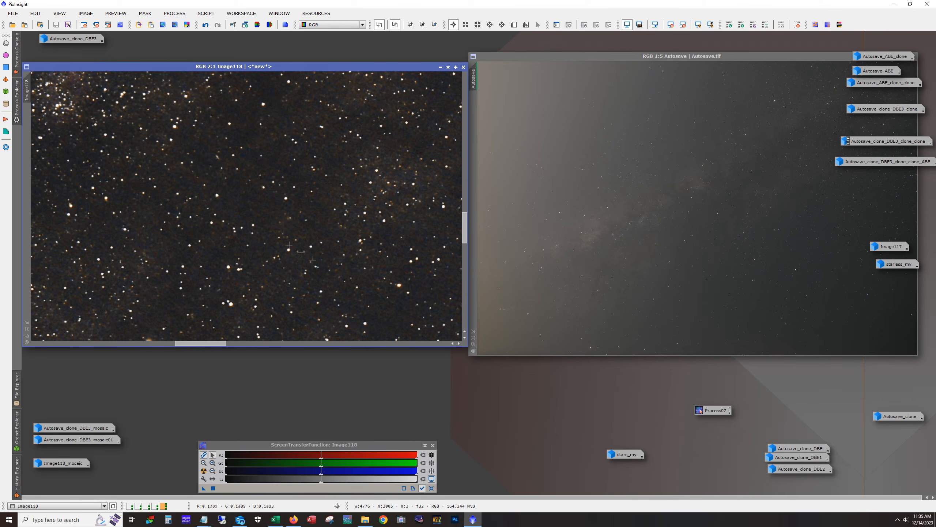
{"action": "scroll", "coordinate": [318, 213], "scroll_direction": "up", "scroll_amount": 2}
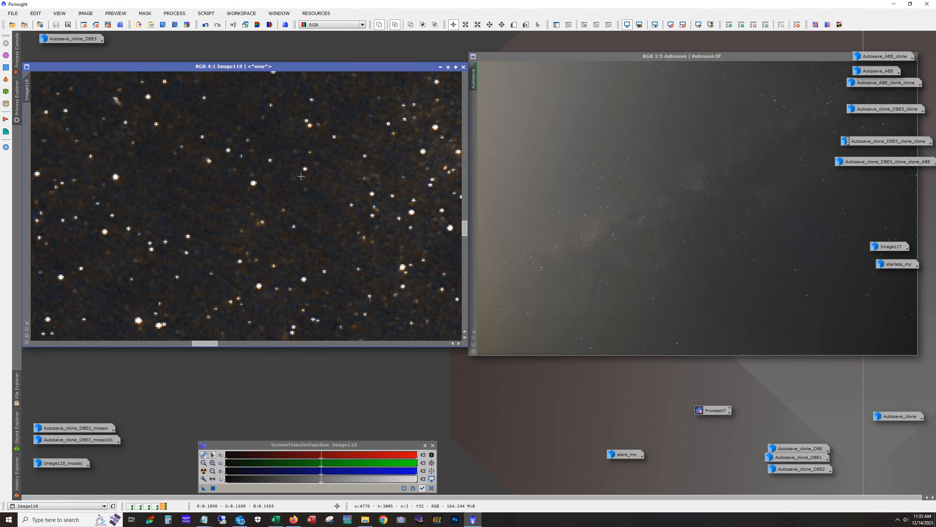
{"action": "scroll", "coordinate": [308, 214], "scroll_direction": "down", "scroll_amount": 1}
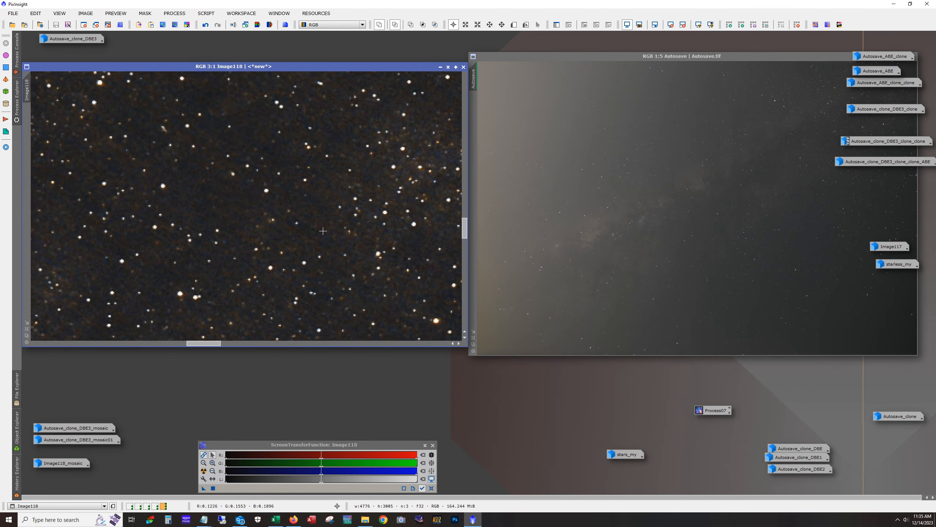
{"action": "scroll", "coordinate": [324, 229], "scroll_direction": "down", "scroll_amount": 1}
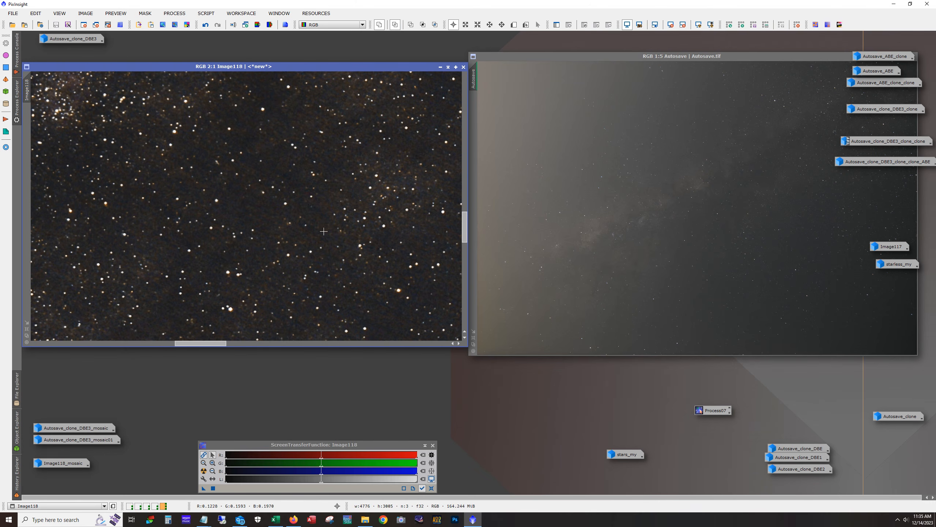
{"action": "scroll", "coordinate": [317, 230], "scroll_direction": "down", "scroll_amount": 2}
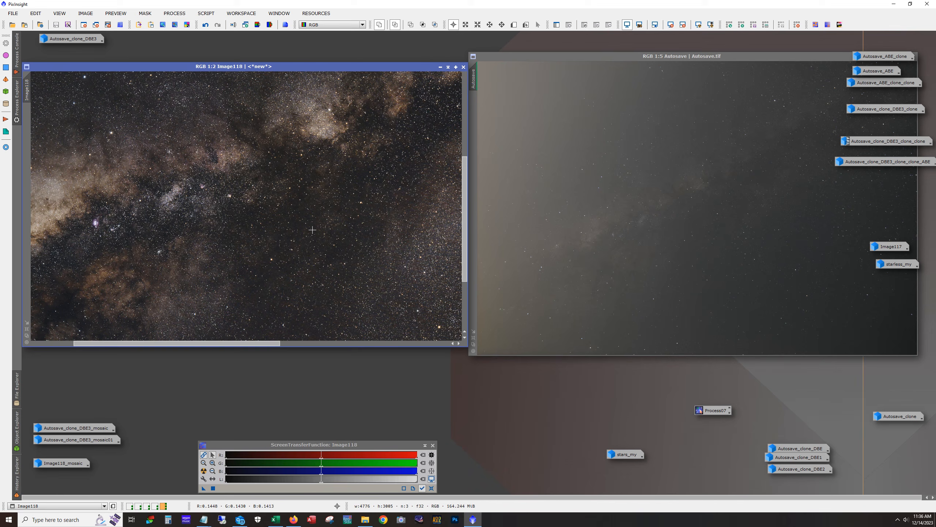
{"action": "scroll", "coordinate": [312, 230], "scroll_direction": "up", "scroll_amount": 4}
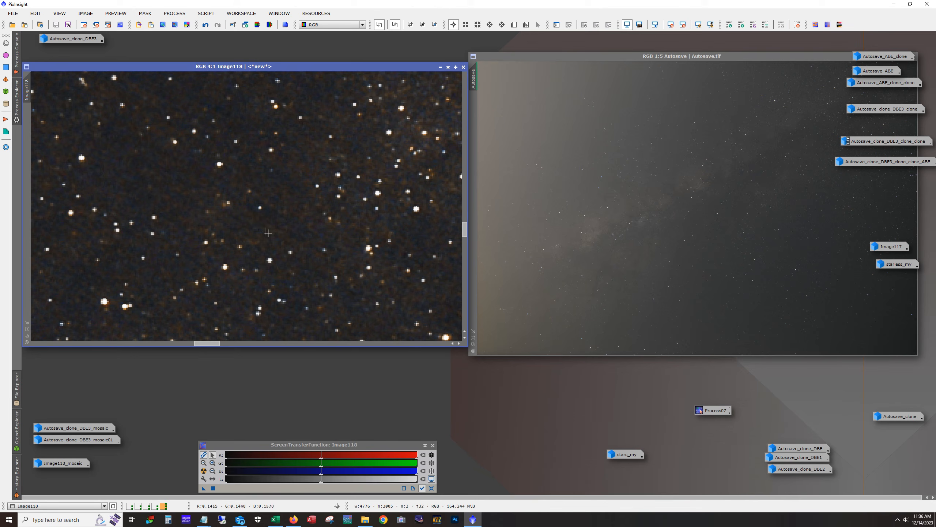
{"action": "scroll", "coordinate": [246, 225], "scroll_direction": "down", "scroll_amount": 6}
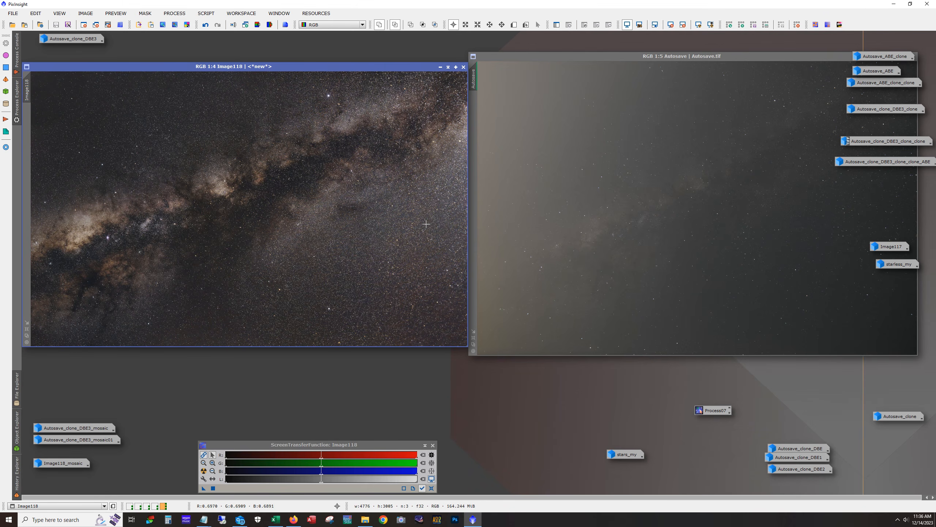
{"action": "scroll", "coordinate": [426, 224], "scroll_direction": "up", "scroll_amount": 2}
{"action": "scroll", "coordinate": [426, 224], "scroll_direction": "down", "scroll_amount": 2}
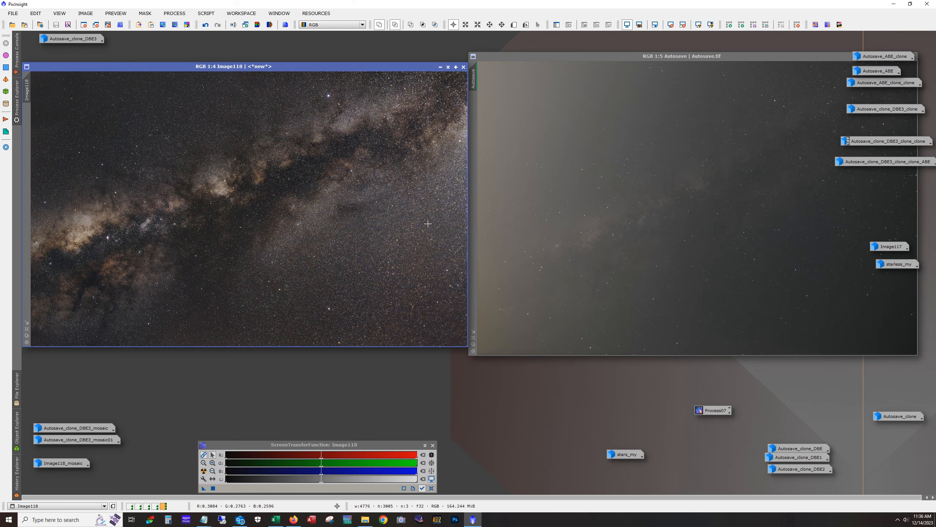